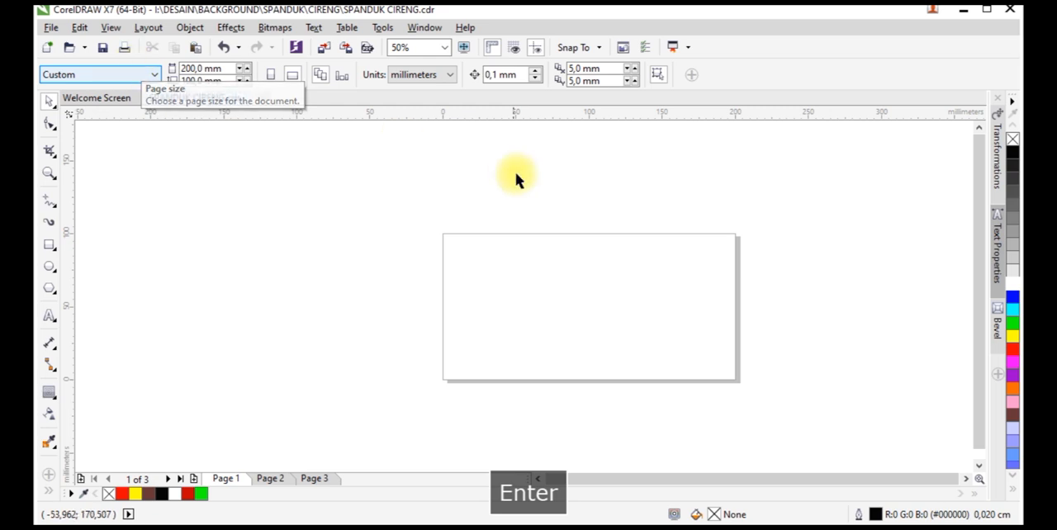
# Add the artistic text "Cireng Ibu Budi" in the upper part of the page
pyautogui.scroll(1, 671, 291)
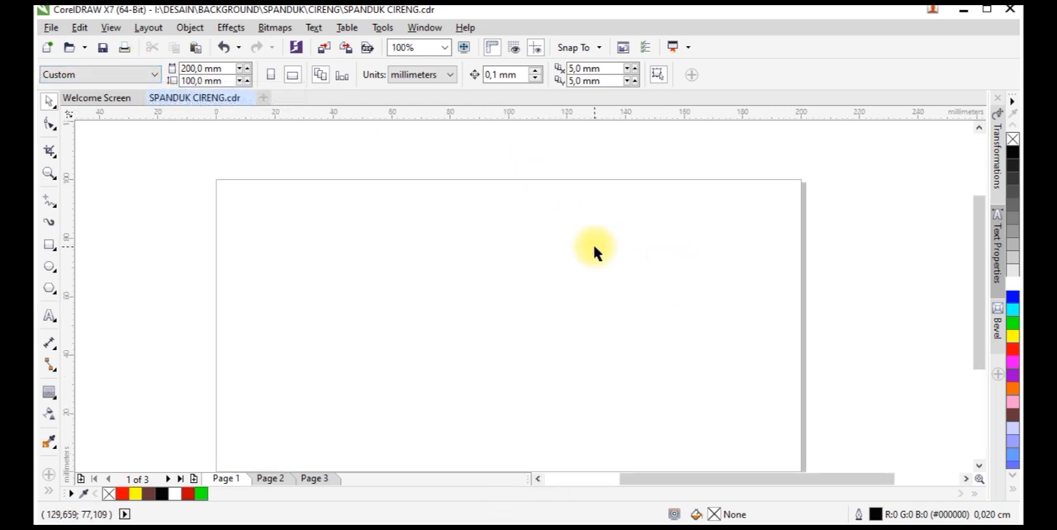
pyautogui.scroll(-1, 596, 252)
pyautogui.press('z')
pyautogui.moveTo(360, 189); pyautogui.dragTo(746, 391)
pyautogui.press('space')
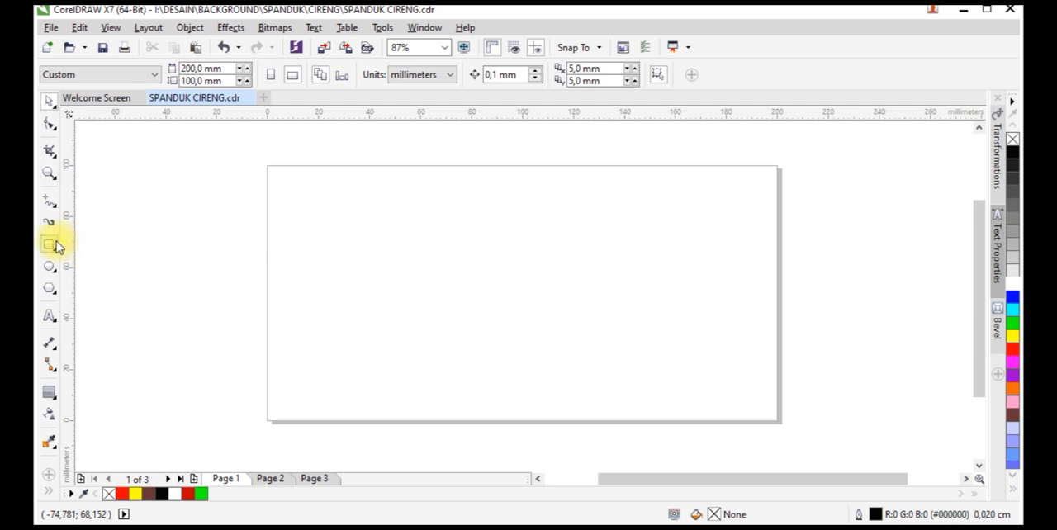
pyautogui.click(51, 245)
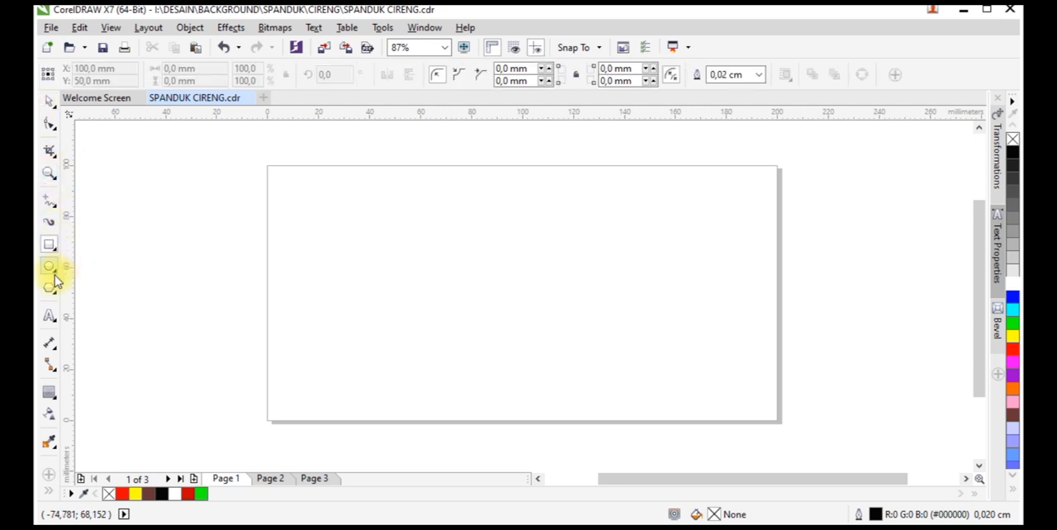
pyautogui.click(50, 319)
pyautogui.click(407, 241)
pyautogui.write('C')
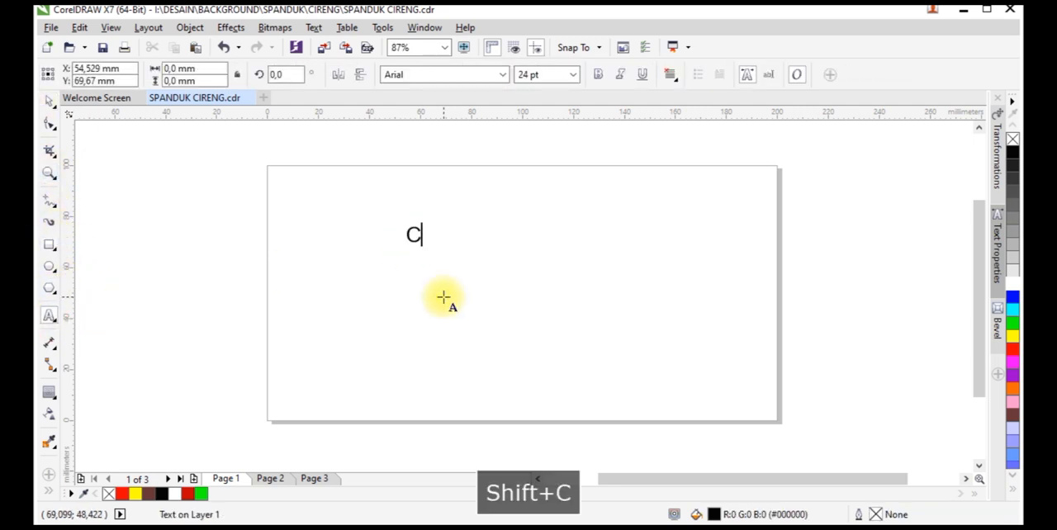
pyautogui.write('ireng Ibu BUdi')
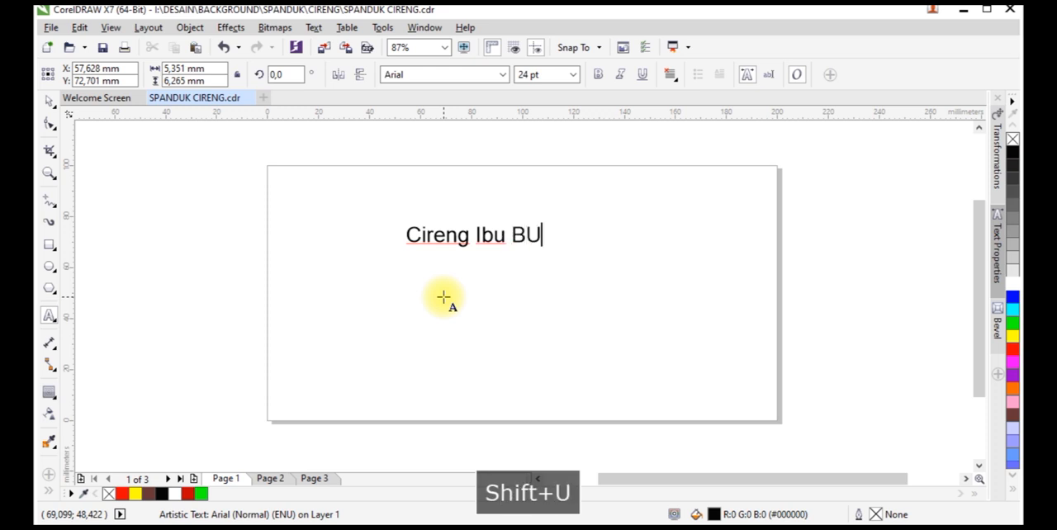
pyautogui.press('BackSpace')
pyautogui.press('BackSpace')
pyautogui.write('udi')
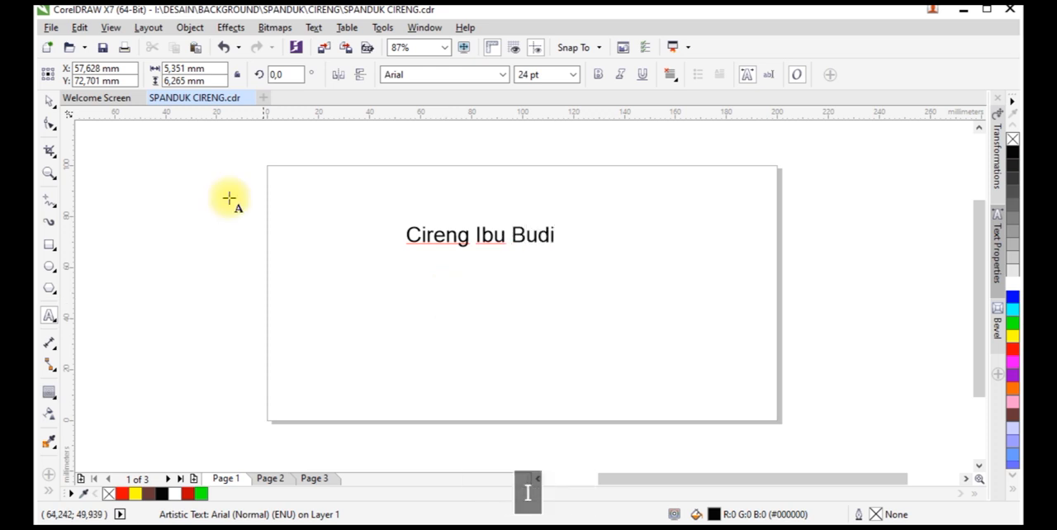
# Enlarge the heading text and set its font to Andalia, making it about 121 mm wide
pyautogui.click(48, 104)
pyautogui.moveTo(560, 248); pyautogui.dragTo(661, 238)
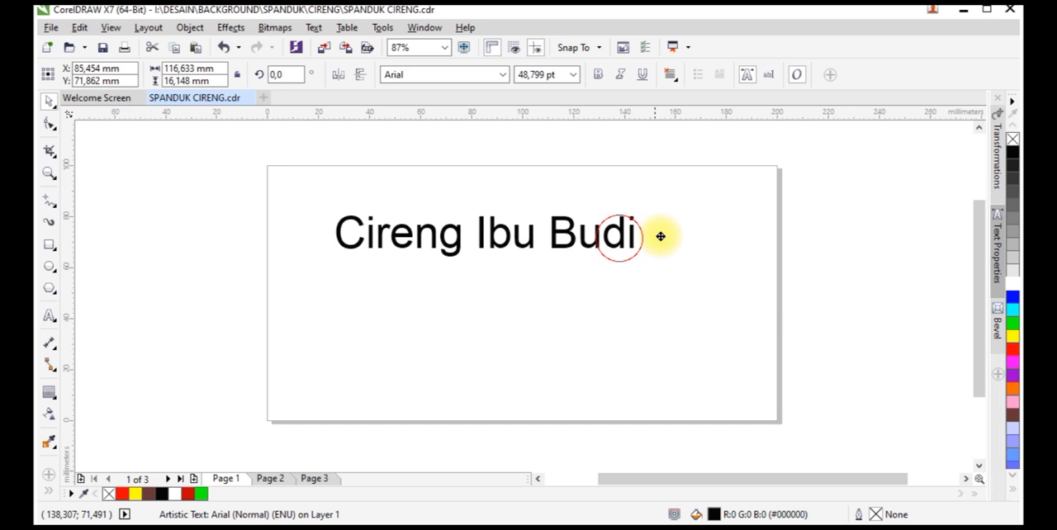
pyautogui.click(501, 76)
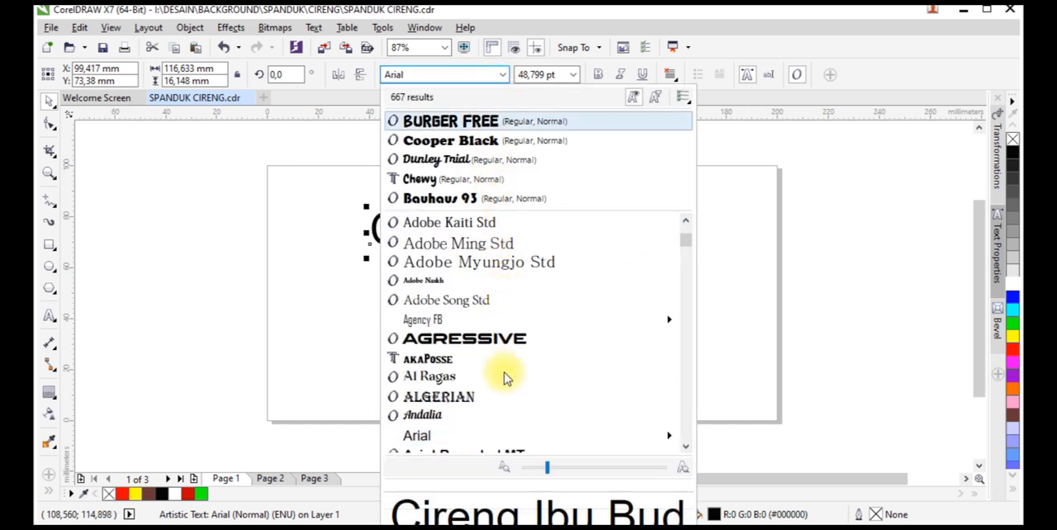
pyautogui.click(446, 413)
pyautogui.moveTo(611, 264); pyautogui.dragTo(659, 303)
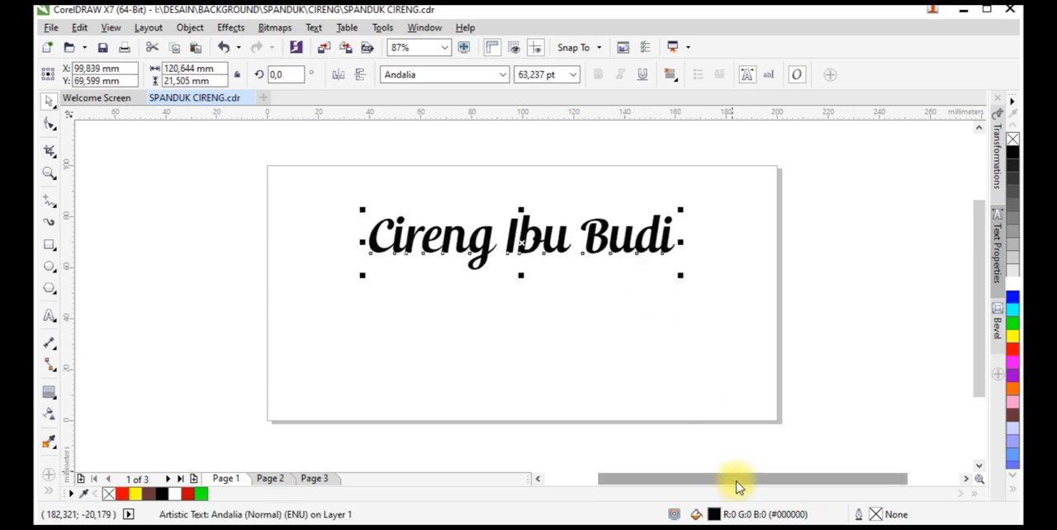
# Change the heading's font to Cream Cake
pyautogui.moveTo(739, 482); pyautogui.dragTo(675, 481)
pyautogui.click(501, 76)
pyautogui.scroll(-3, 506, 335)
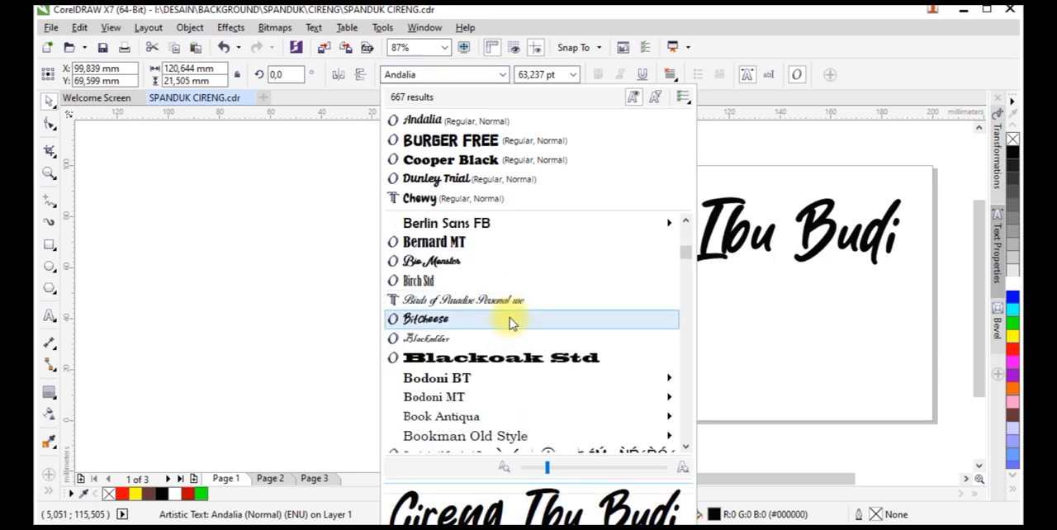
pyautogui.scroll(-4, 507, 310)
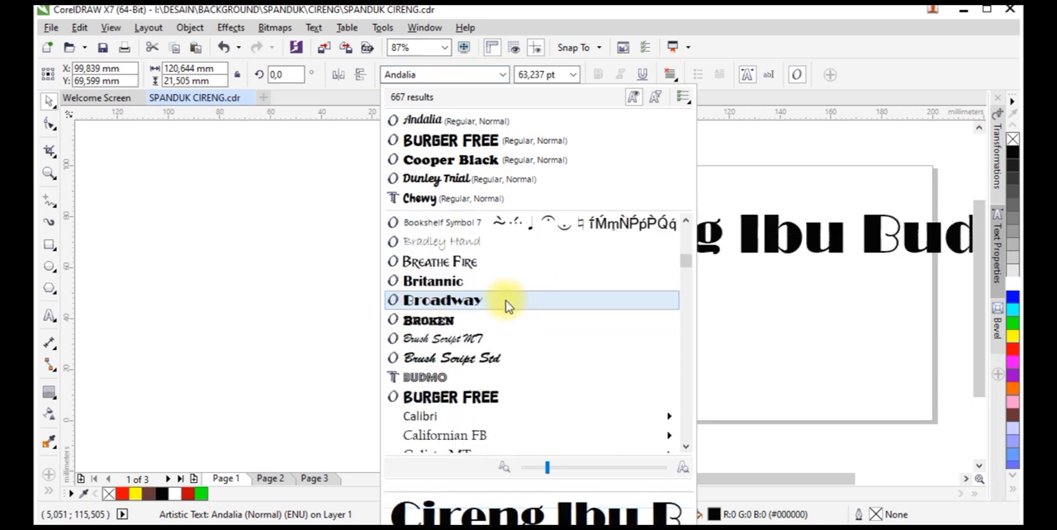
pyautogui.scroll(-5, 510, 336)
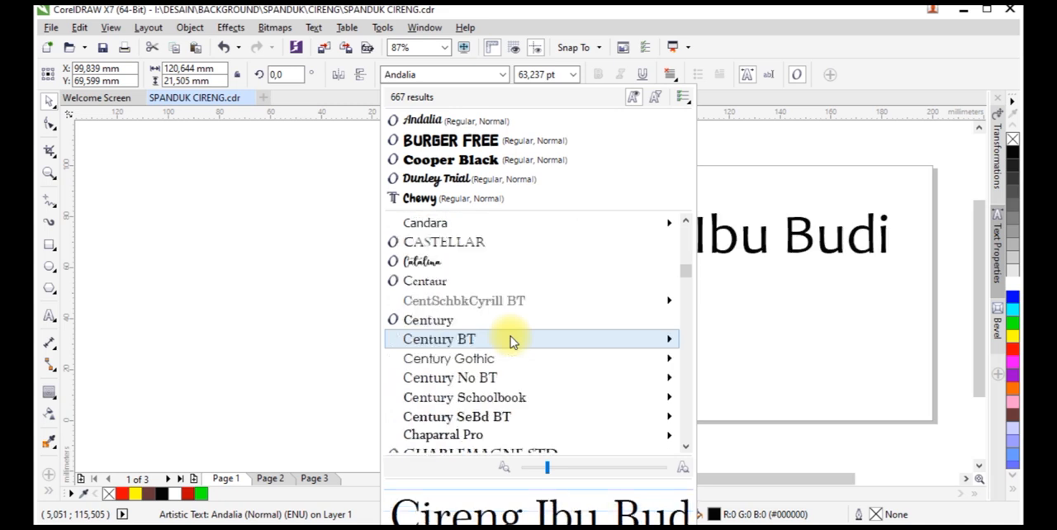
pyautogui.scroll(-3, 510, 339)
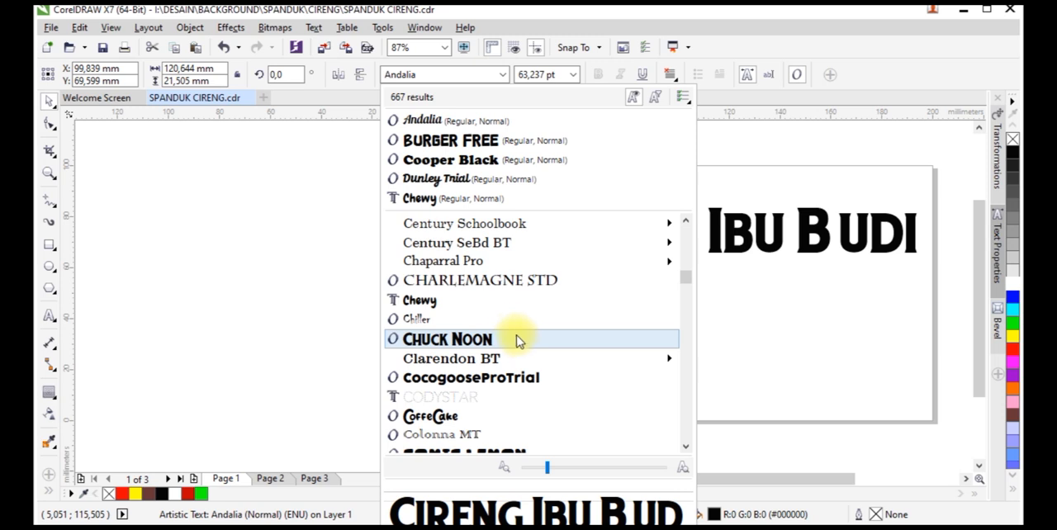
pyautogui.scroll(-4, 515, 330)
pyautogui.moveTo(514, 325)
pyautogui.scroll(-3, 514, 324)
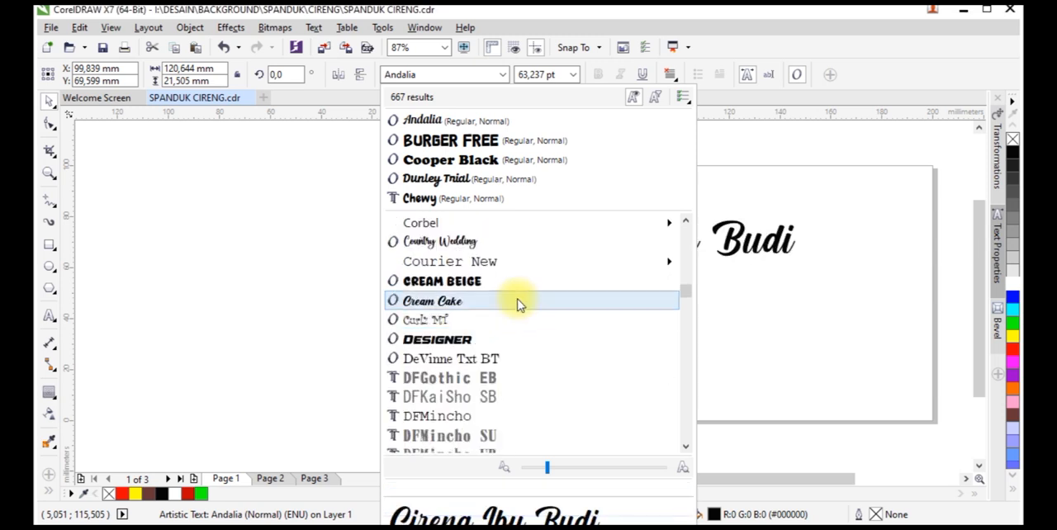
pyautogui.click(519, 305)
pyautogui.moveTo(774, 485); pyautogui.dragTo(838, 479)
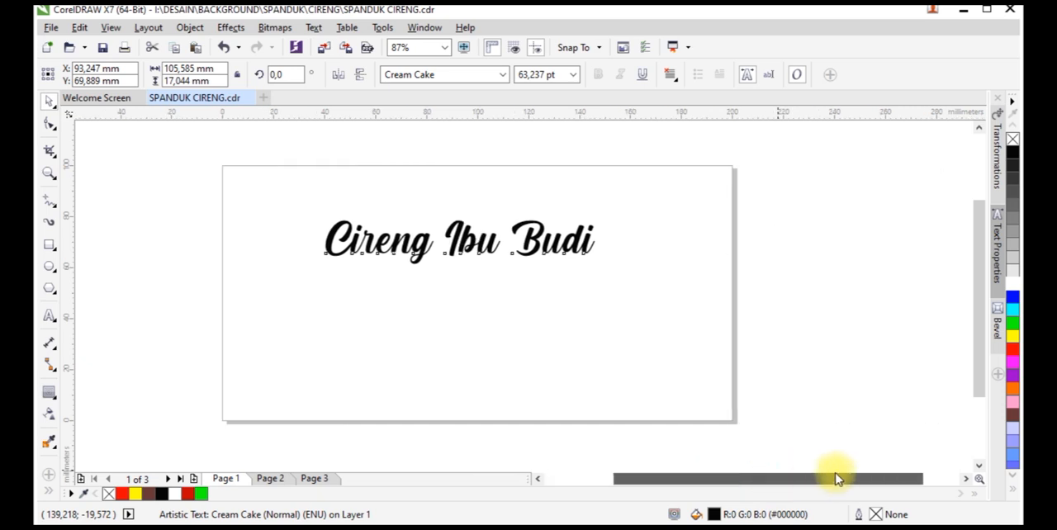
# Scale the heading up proportionally to about 139 mm wide
pyautogui.moveTo(597, 267)
pyautogui.mouseDown()
pyautogui.moveTo(644, 296)
pyautogui.moveTo(615, 274)
pyautogui.mouseUp()
pyautogui.click(49, 122)
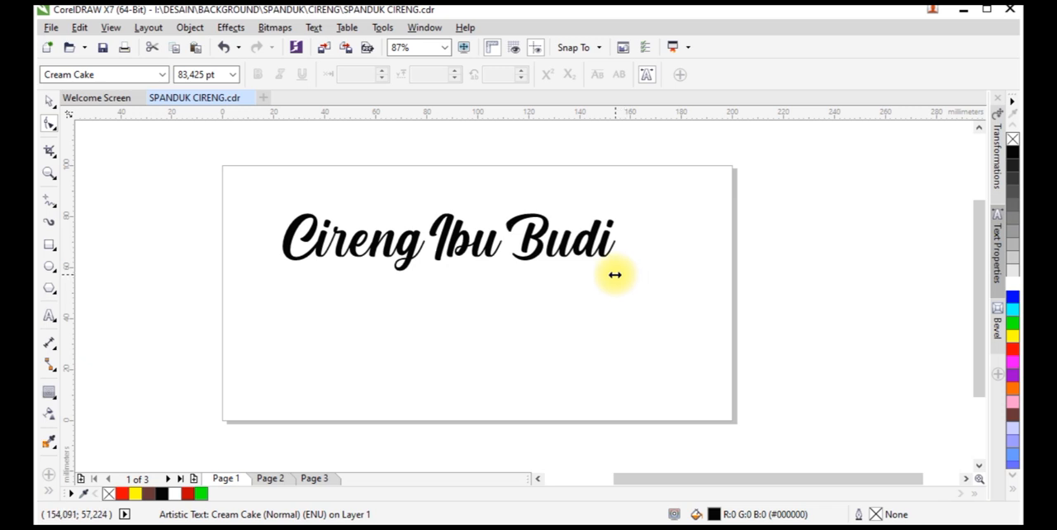
pyautogui.press('space')
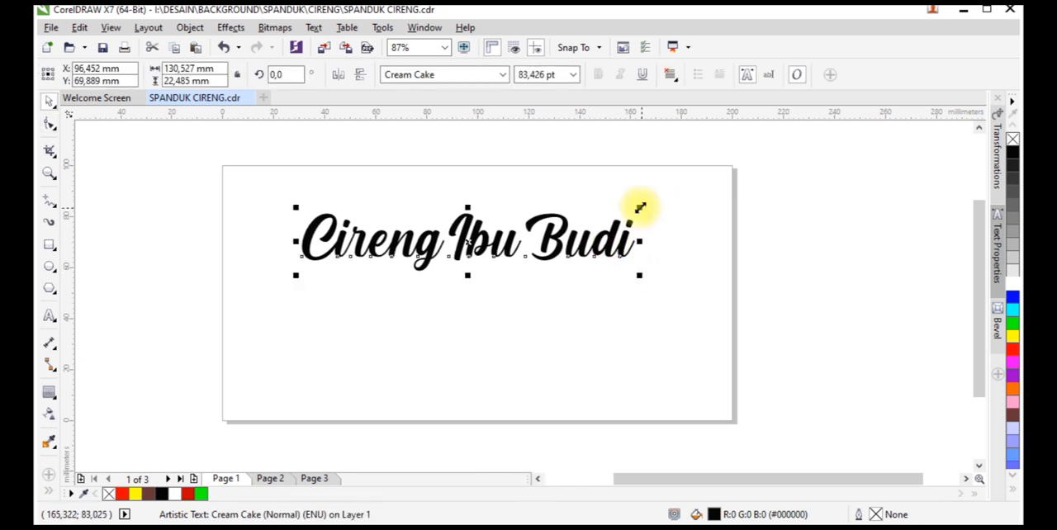
pyautogui.moveTo(642, 205); pyautogui.dragTo(651, 200)
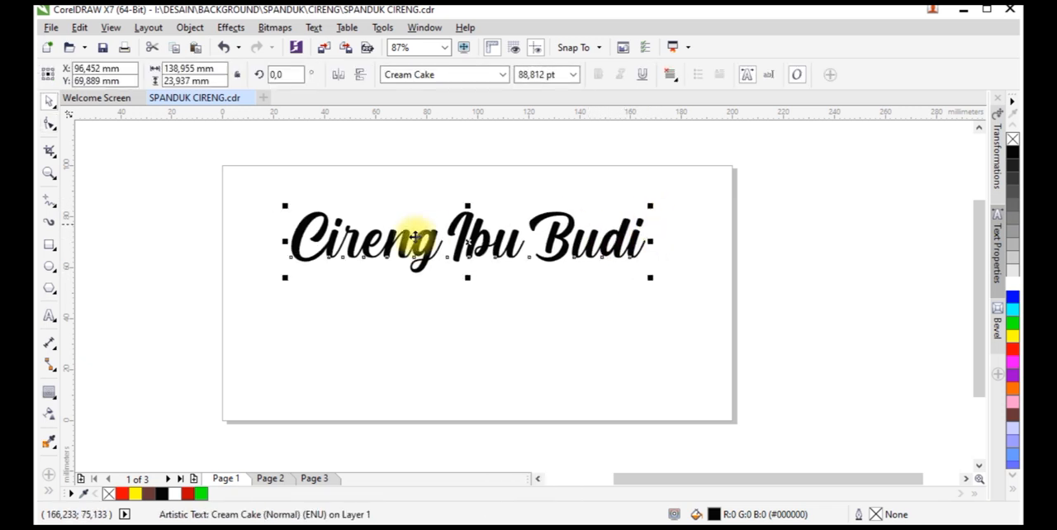
# Add an outside contour of about 1.8 mm around the heading and break the contour group apart
pyautogui.scroll(3, 314, 219)
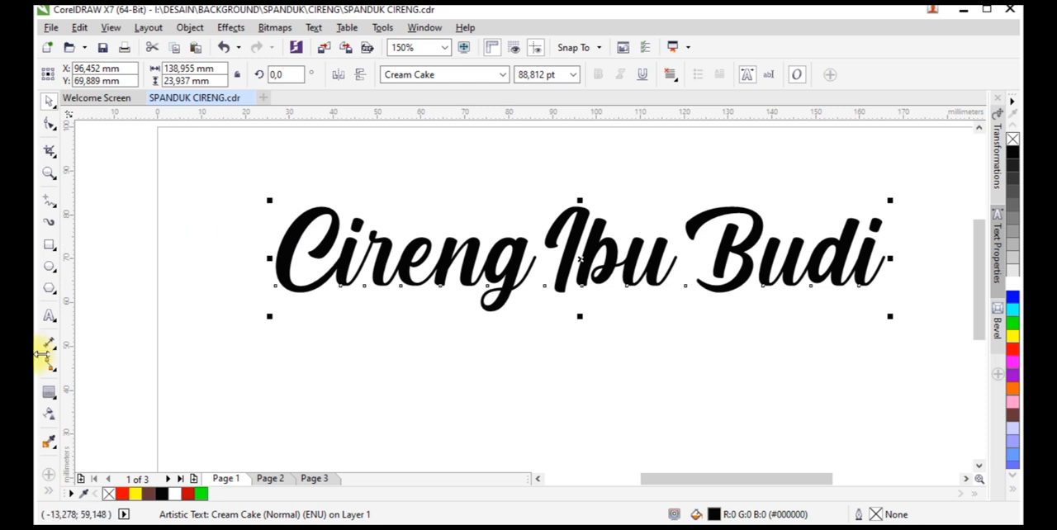
pyautogui.click(49, 395)
pyautogui.scroll(3, 318, 218)
pyautogui.moveTo(309, 205); pyautogui.dragTo(294, 185)
pyautogui.rightClick(322, 199)
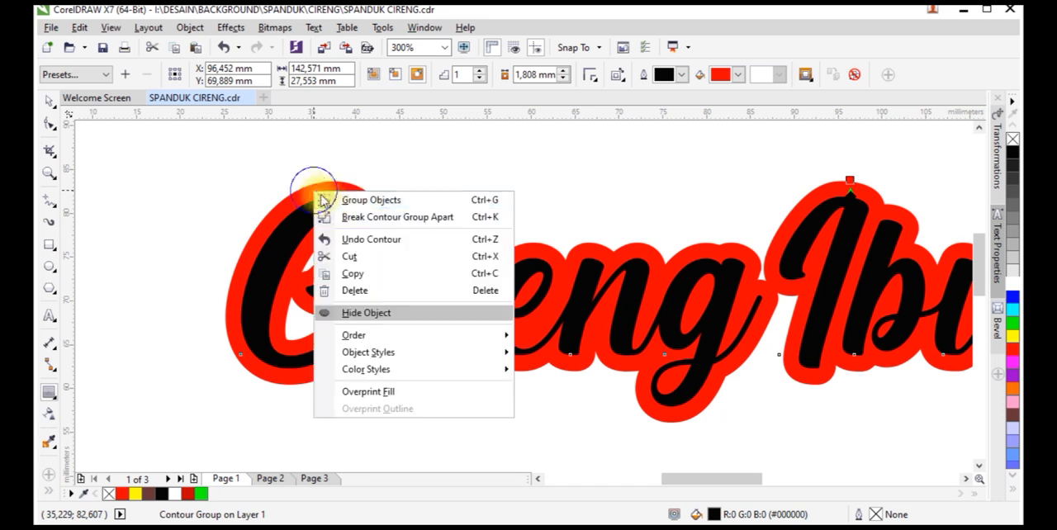
pyautogui.click(330, 216)
# Fill the heading text yellow and the separated contour shape behind it black
pyautogui.press('space')
pyautogui.click(342, 172)
pyautogui.click(351, 211)
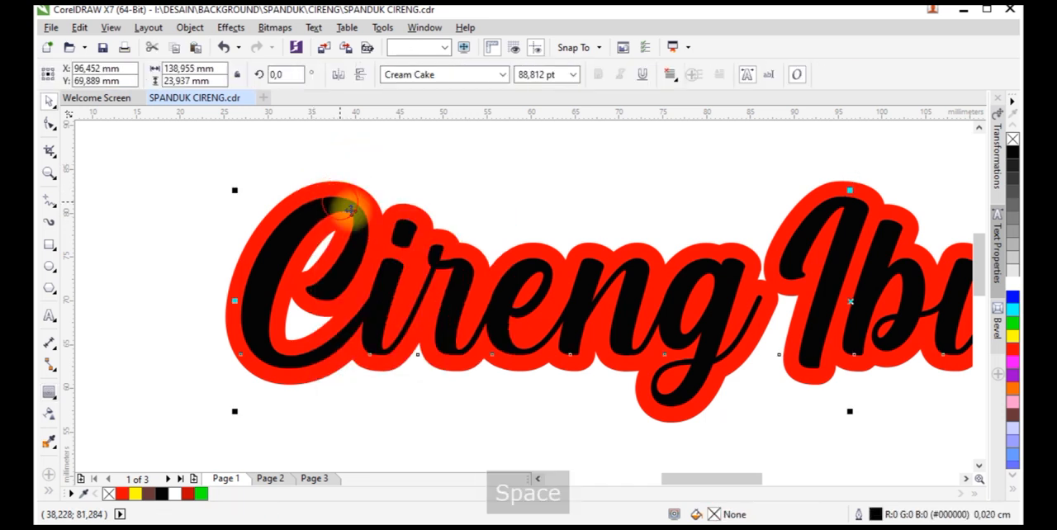
pyautogui.click(1011, 335)
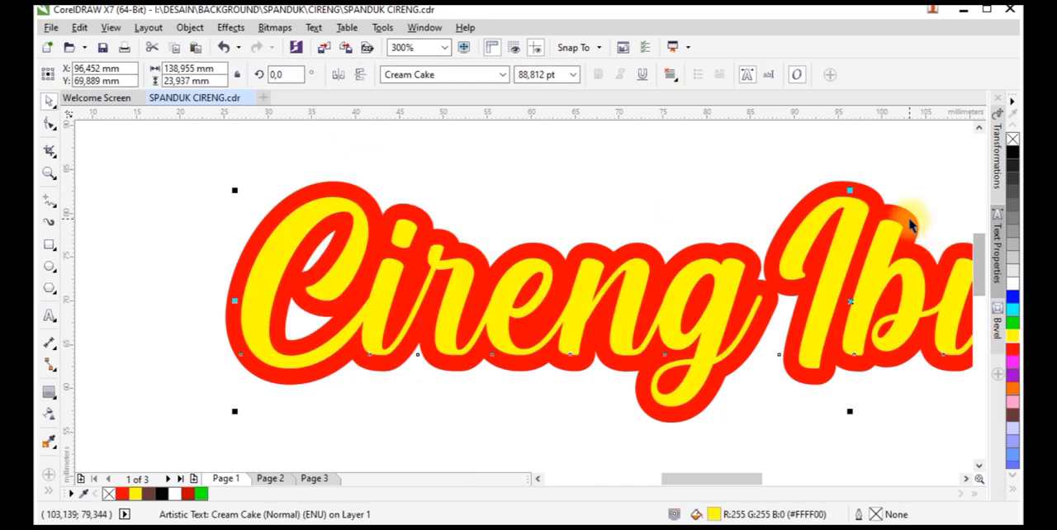
pyautogui.press('Tab')
pyautogui.click(1013, 152)
# Apply a linear fountain fill to the yellow heading text, running vertically from the baseline up to the letter tops
pyautogui.hscroll(3, 603, 279)
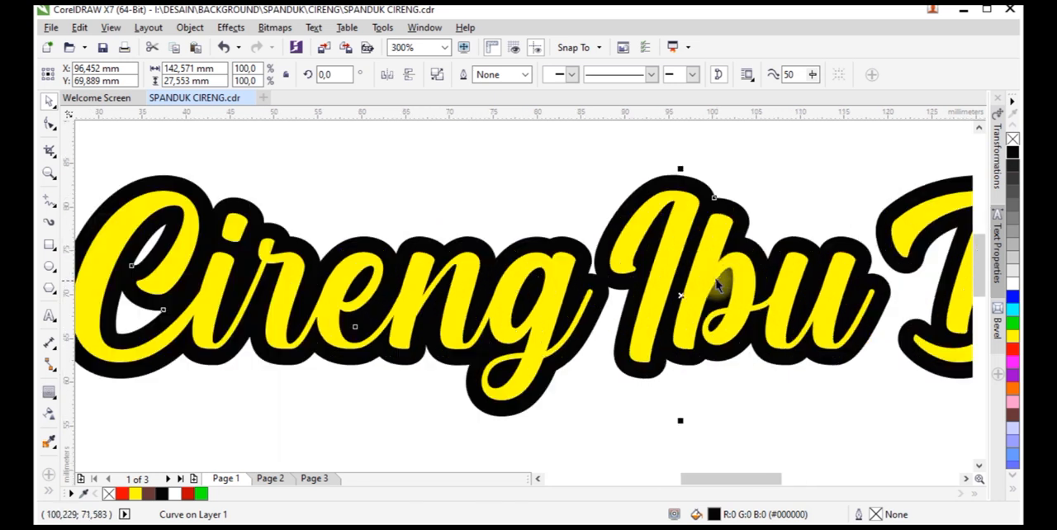
pyautogui.press('Tab')
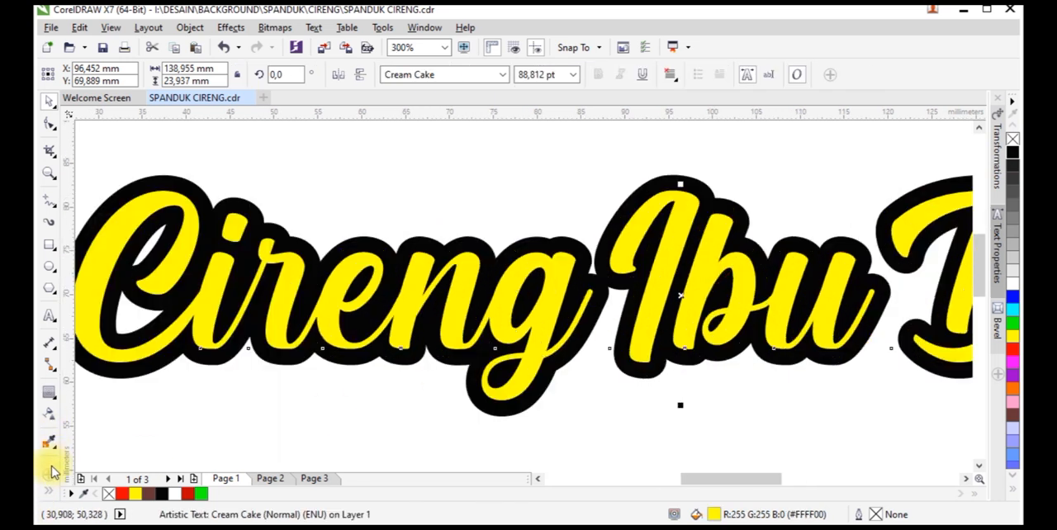
pyautogui.click(72, 469)
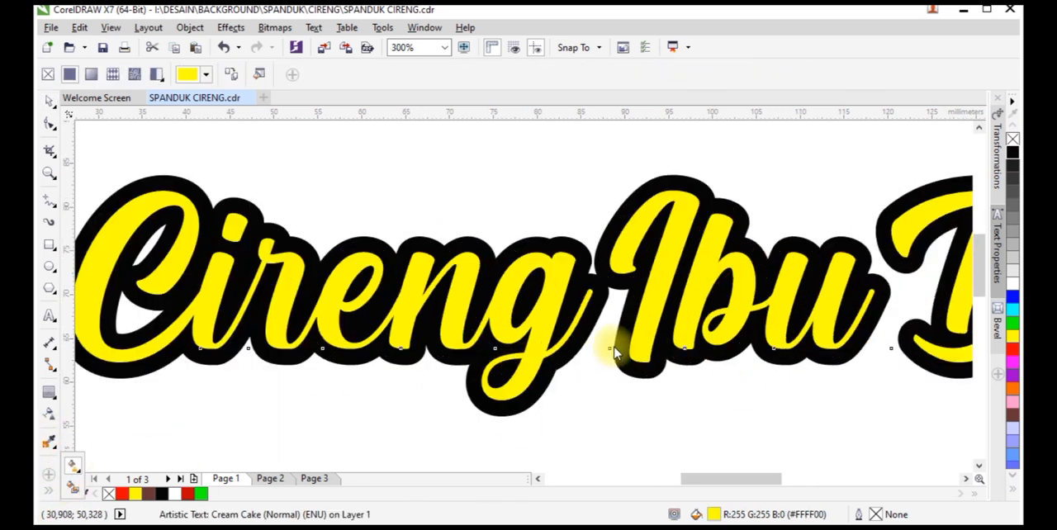
pyautogui.scroll(-2, 609, 349)
pyautogui.scroll(2, 684, 342)
pyautogui.moveTo(450, 389); pyautogui.dragTo(450, 233)
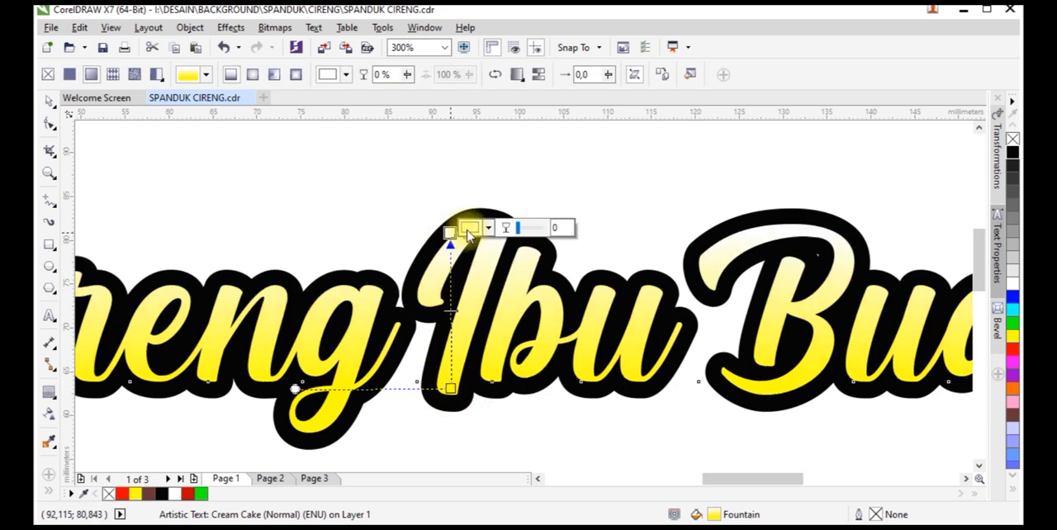
# Set the upper end colour of the text's fountain fill to red using the RGB colour model, and deselect the text
pyautogui.click(490, 228)
pyautogui.click(550, 280)
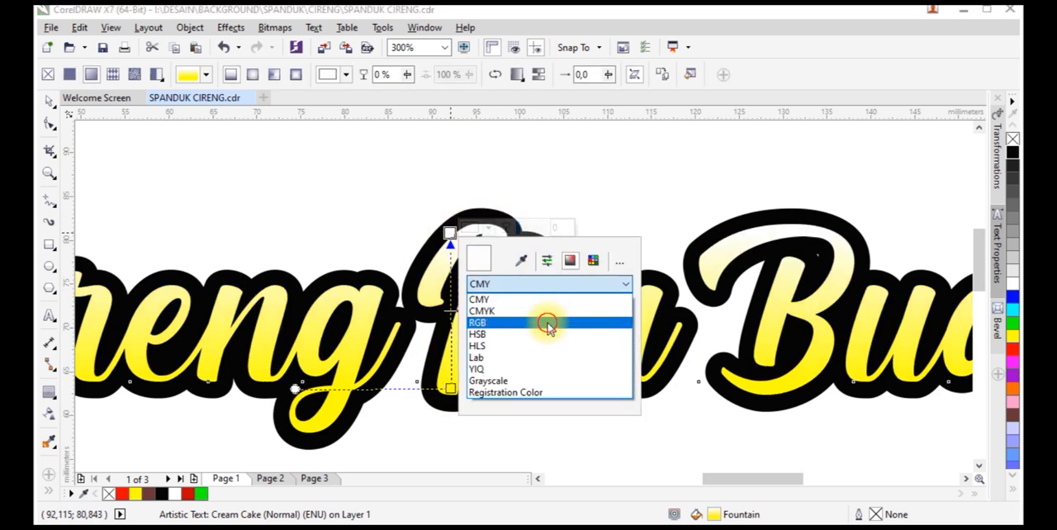
pyautogui.click(550, 323)
pyautogui.moveTo(550, 302); pyautogui.dragTo(541, 301)
pyautogui.click(529, 196)
pyautogui.scroll(-2, 576, 289)
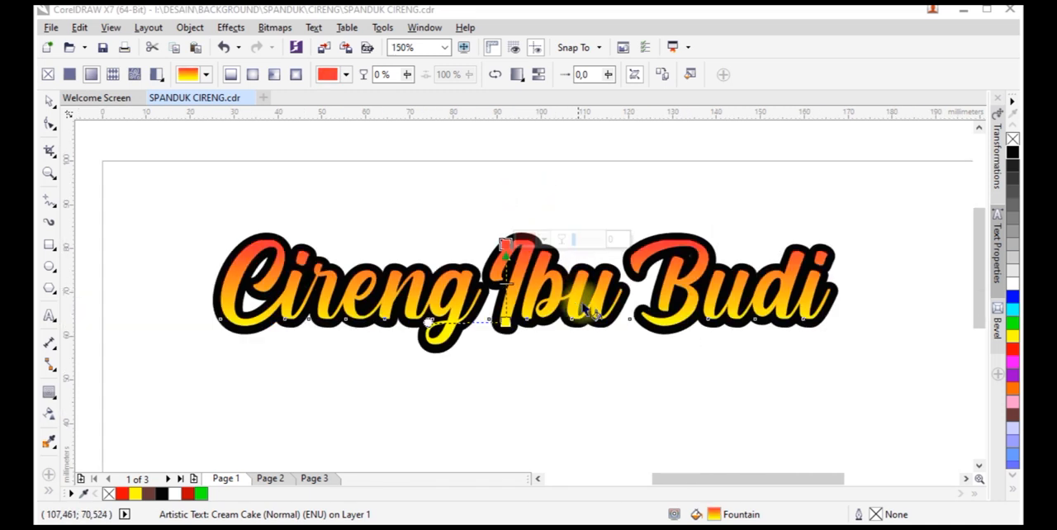
pyautogui.click(49, 103)
pyautogui.click(145, 165)
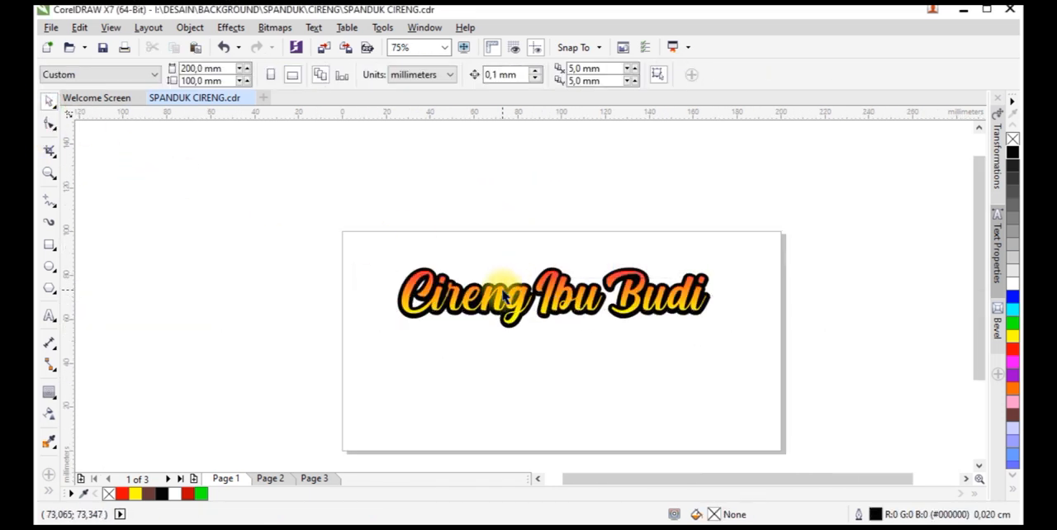
# Add an inside contour of about 0.24 mm to the gradient heading text and break the contour group apart
pyautogui.scroll(5, 423, 280)
pyautogui.click(420, 278)
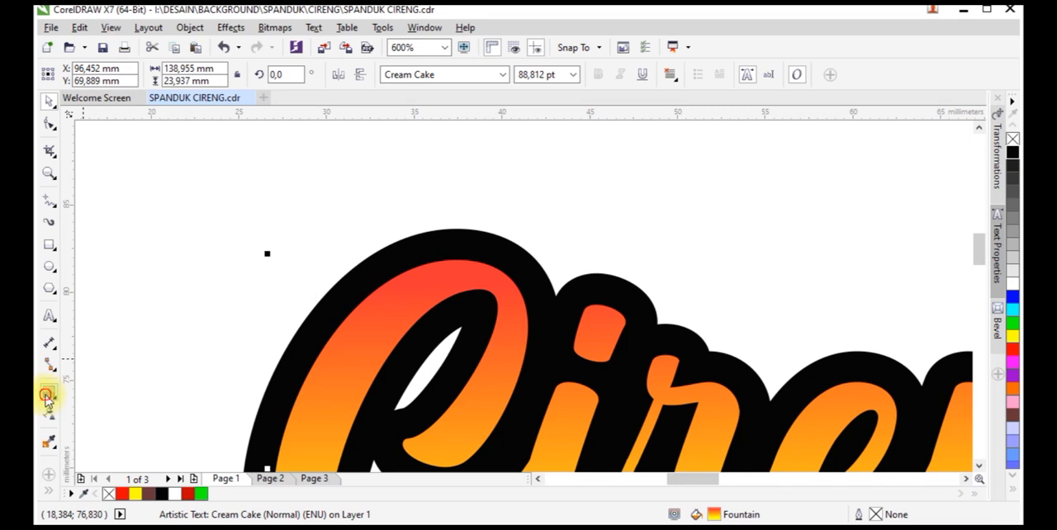
pyautogui.click(47, 395)
pyautogui.scroll(2, 449, 278)
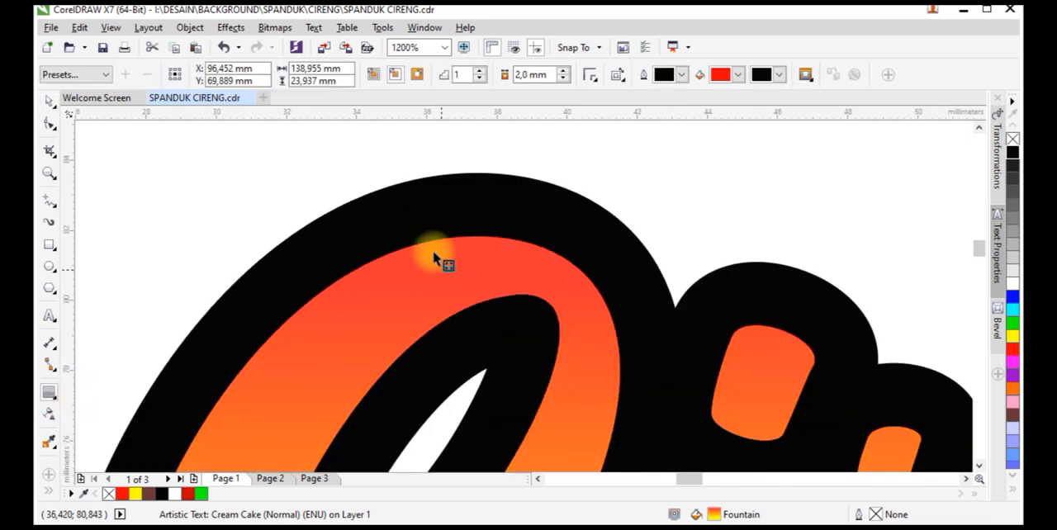
pyautogui.click(435, 241)
pyautogui.click(446, 256)
pyautogui.scroll(-3, 448, 269)
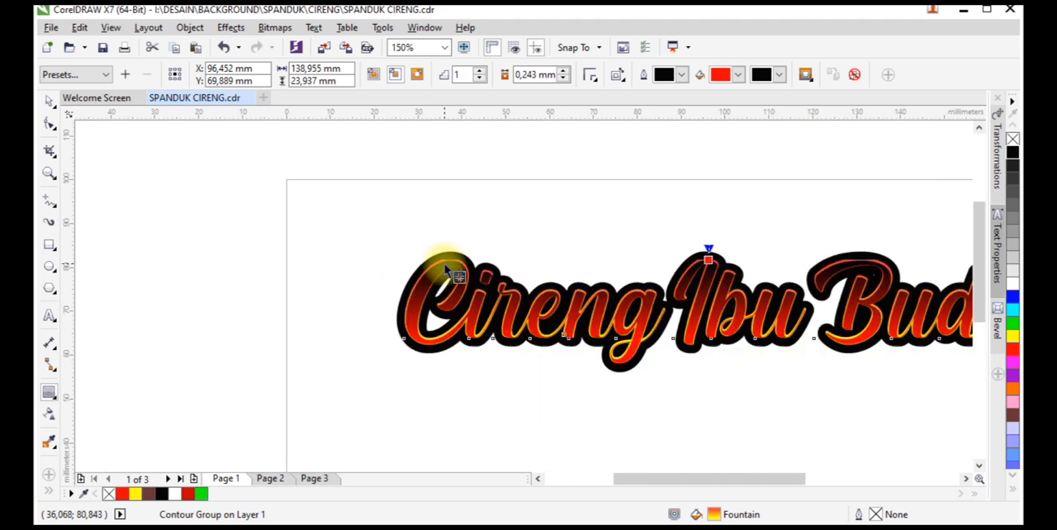
pyautogui.scroll(2, 446, 271)
pyautogui.rightClick(445, 263)
pyautogui.click(468, 290)
# Duplicate the separated inner contour curve slightly lower and subtract the copy from the original with Back Minus Front
pyautogui.press('space')
pyautogui.click(450, 181)
pyautogui.click(443, 259)
pyautogui.scroll(4, 443, 264)
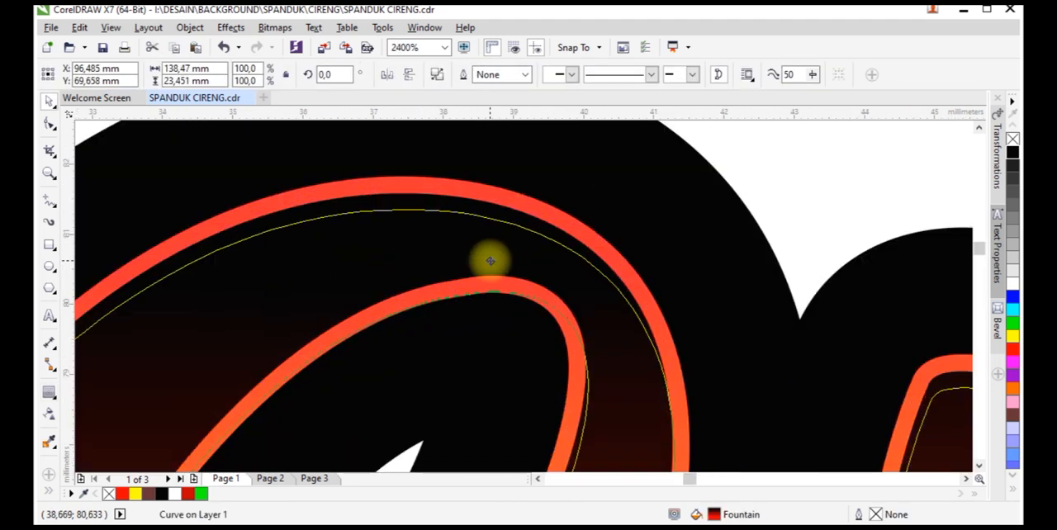
pyautogui.moveTo(490, 264); pyautogui.dragTo(492, 221)
pyautogui.keyDown('shift'); pyautogui.click(489, 213); pyautogui.keyUp('shift')
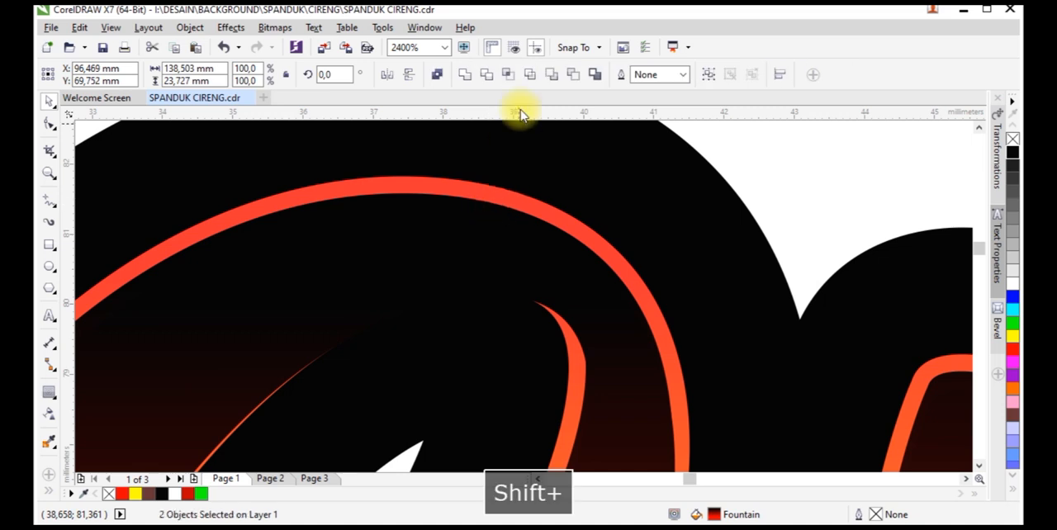
pyautogui.click(578, 75)
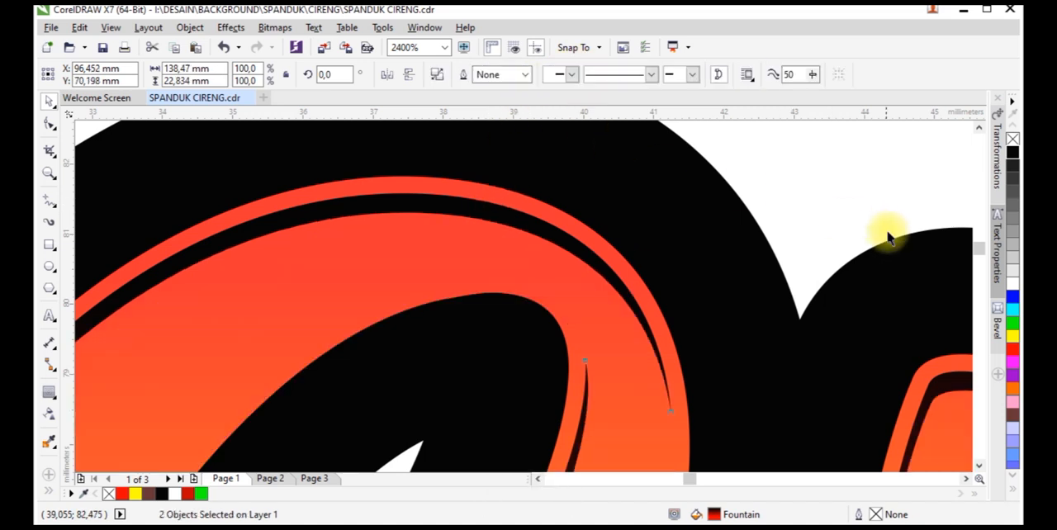
# Fill the trimmed shading curve inside the heading letters with white, check the whole heading, and deselect everything
pyautogui.click(1013, 284)
pyautogui.scroll(-5, 460, 279)
pyautogui.click(453, 193)
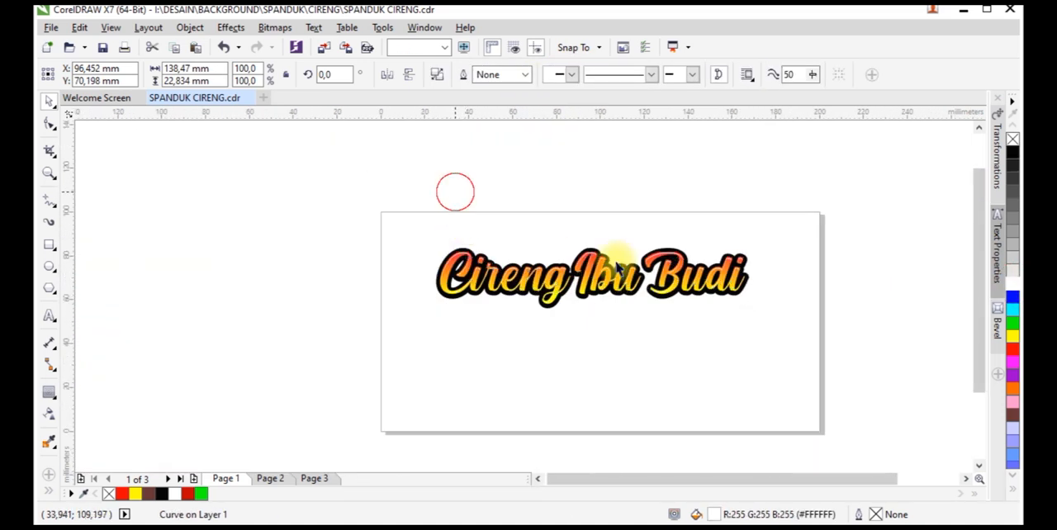
pyautogui.moveTo(819, 197); pyautogui.dragTo(413, 328)
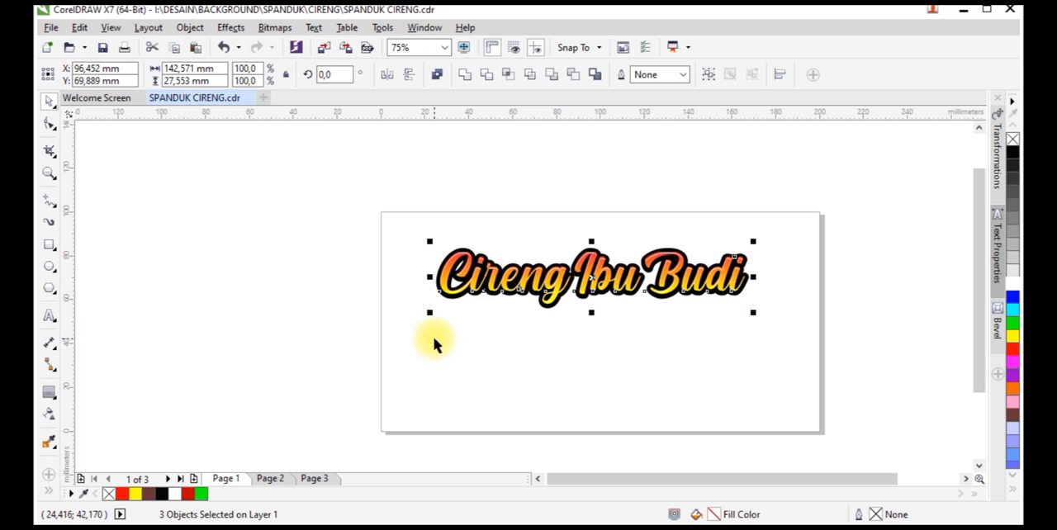
pyautogui.click(388, 323)
# Move all the pictures on Page 2 off the page onto the surrounding desktop area, and return to Page 1
pyautogui.click(271, 479)
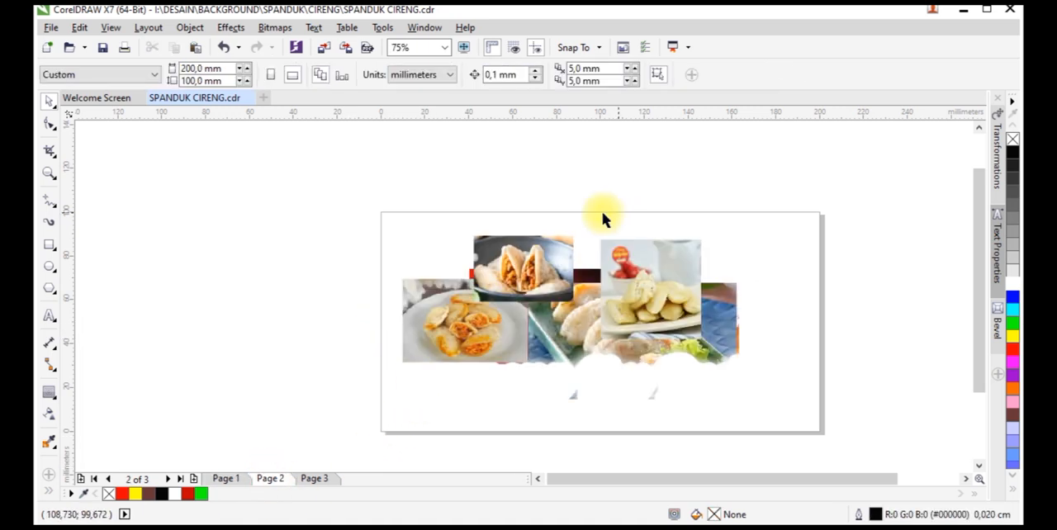
pyautogui.scroll(-1, 602, 212)
pyautogui.moveTo(427, 203); pyautogui.dragTo(395, 293)
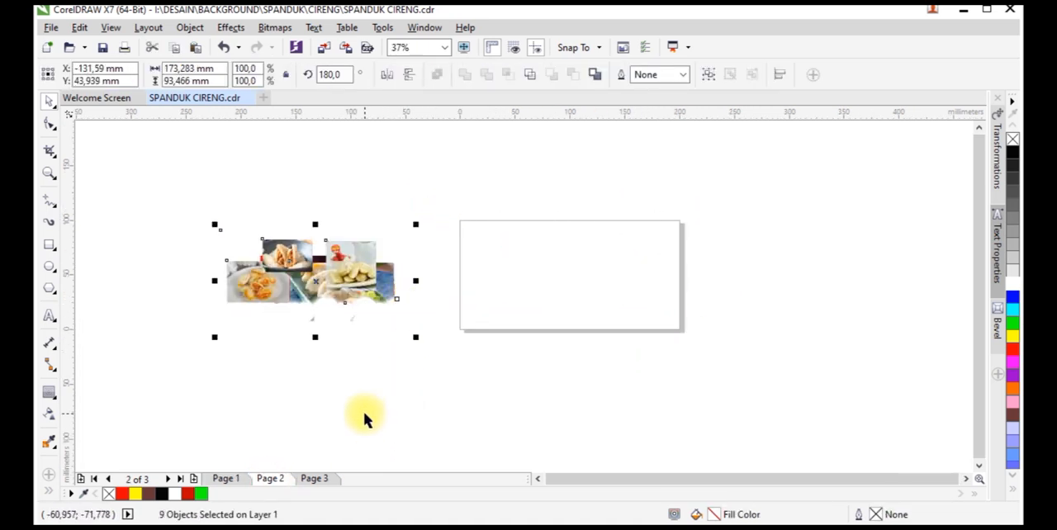
pyautogui.click(238, 483)
# Spread out the overlapping pictures beside the page, with the white dumpling photo lower and the red background image above the others
pyautogui.scroll(1, 390, 292)
pyautogui.moveTo(301, 257); pyautogui.dragTo(332, 358)
pyautogui.moveTo(248, 226); pyautogui.dragTo(338, 129)
pyautogui.moveTo(349, 198); pyautogui.dragTo(362, 341)
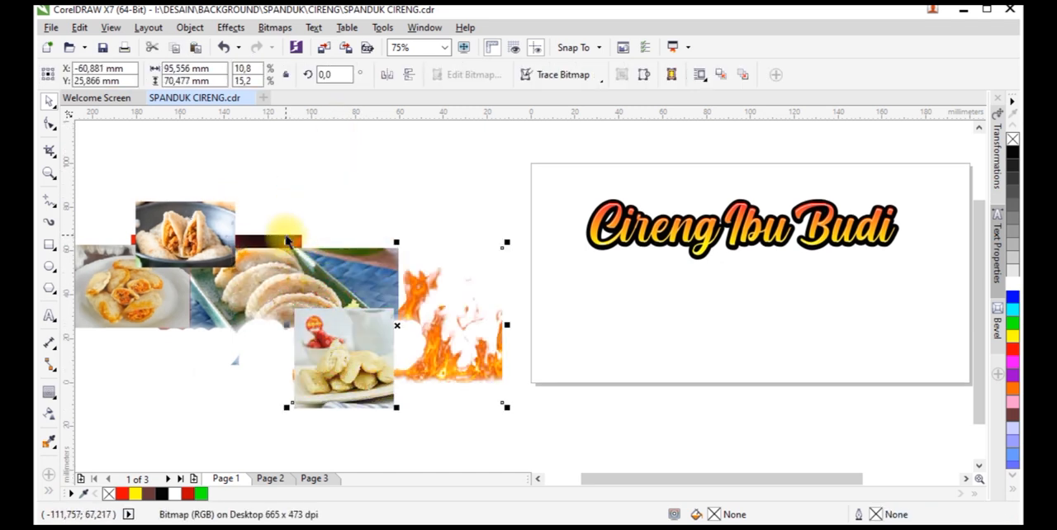
pyautogui.moveTo(268, 241); pyautogui.dragTo(361, 141)
pyautogui.rightClick(369, 181)
pyautogui.click(583, 225)
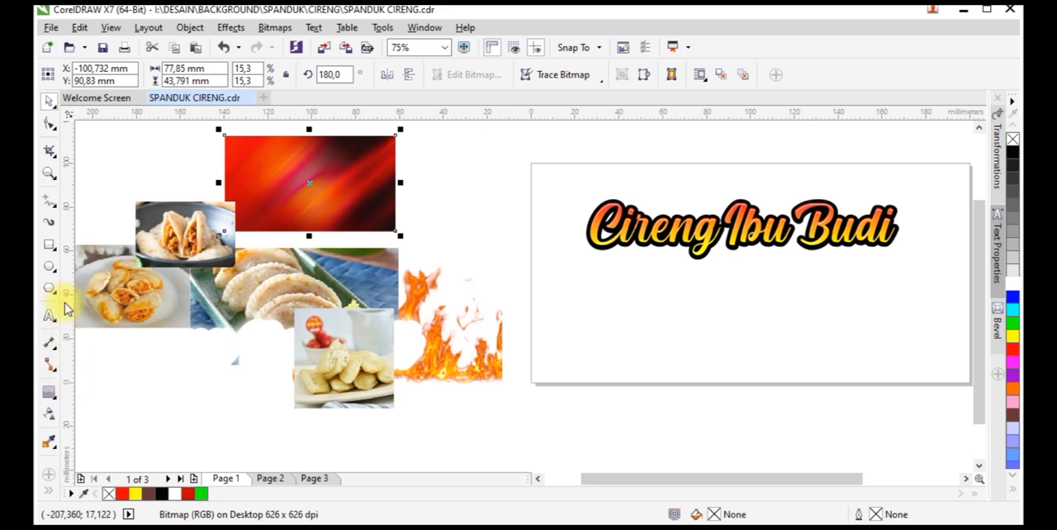
# Create a page-sized rectangle as the banner frame and PowerClip the red abstract background image inside it
pyautogui.doubleClick(48, 248)
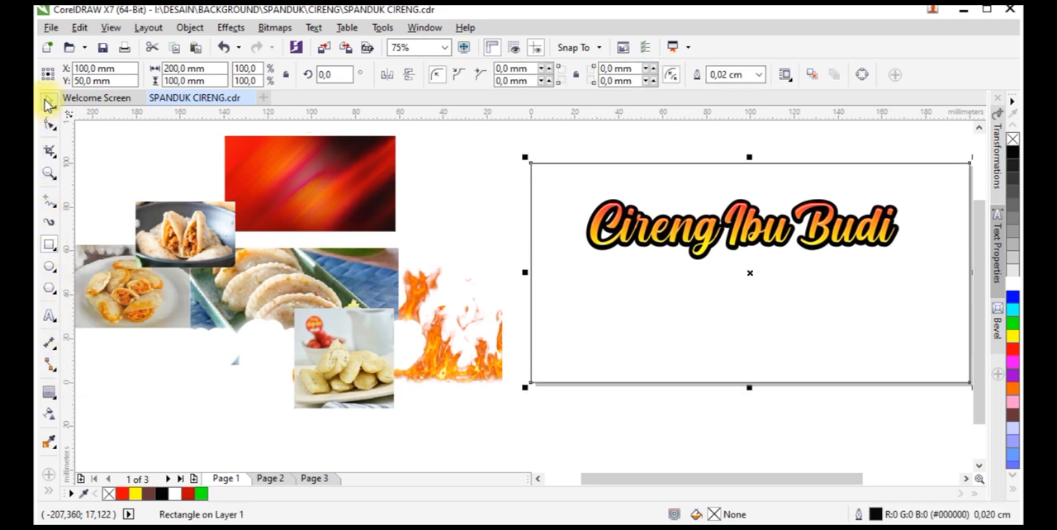
pyautogui.click(347, 183)
pyautogui.rightClick(347, 177)
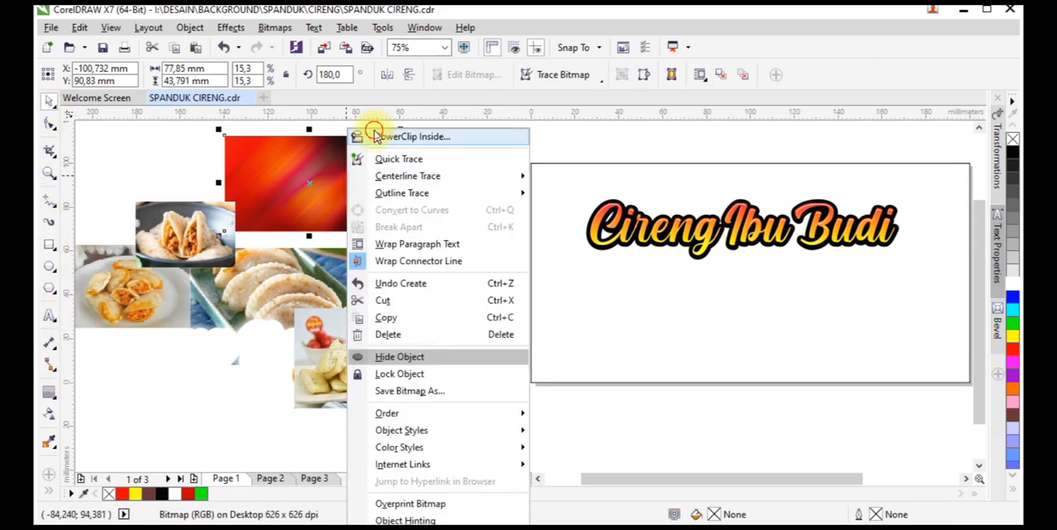
pyautogui.click(377, 134)
pyautogui.click(565, 270)
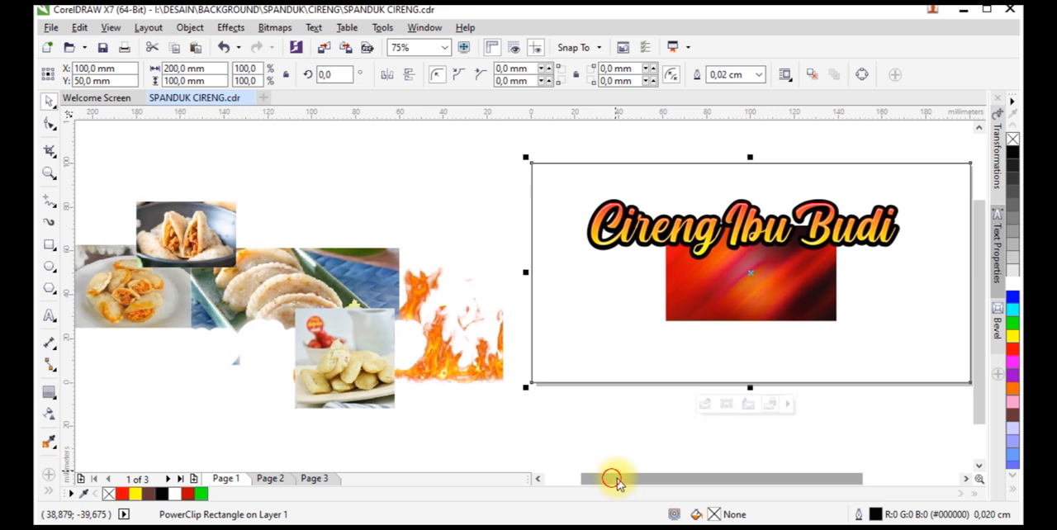
# Enlarge the background image inside the PowerClip frame to about 201 x 113 mm so it covers the whole banner
pyautogui.moveTo(614, 479); pyautogui.dragTo(662, 479)
pyautogui.click(578, 404)
pyautogui.moveTo(685, 324); pyautogui.dragTo(841, 401)
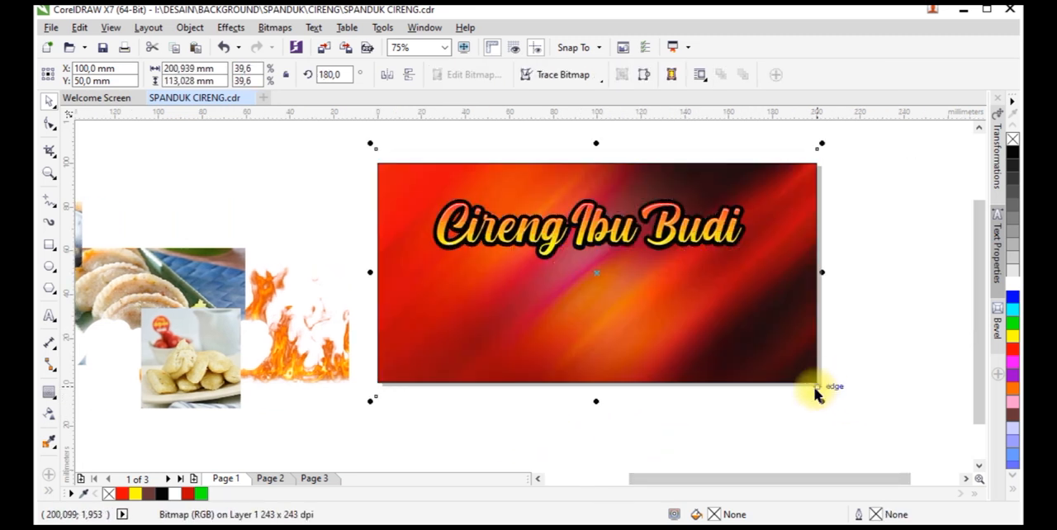
pyautogui.click(835, 413)
# Select all three heading objects and move them together about 4 mm up on the banner
pyautogui.moveTo(845, 160); pyautogui.dragTo(380, 273)
pyautogui.scroll(1, 747, 187)
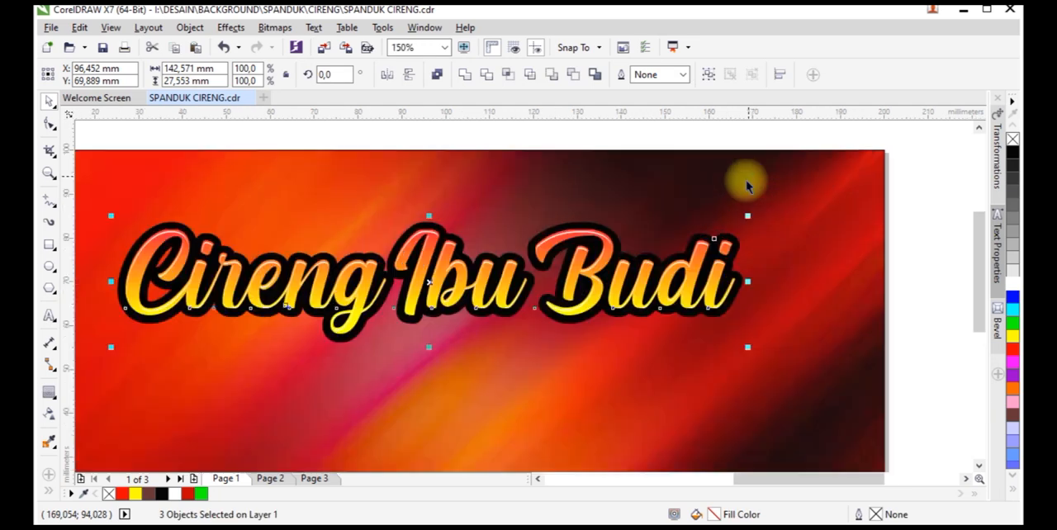
pyautogui.moveTo(661, 265); pyautogui.dragTo(656, 246)
pyautogui.click(640, 199)
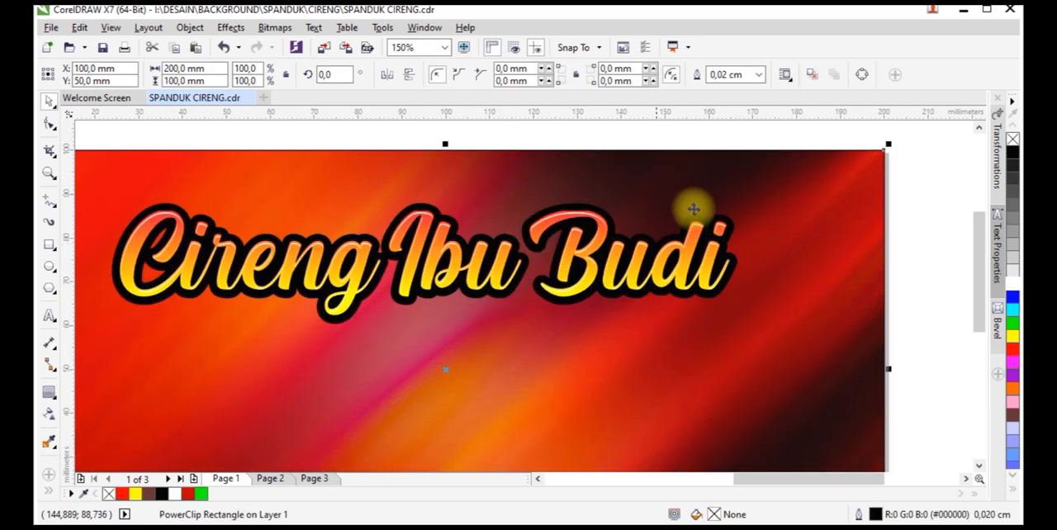
pyautogui.scroll(-1, 767, 208)
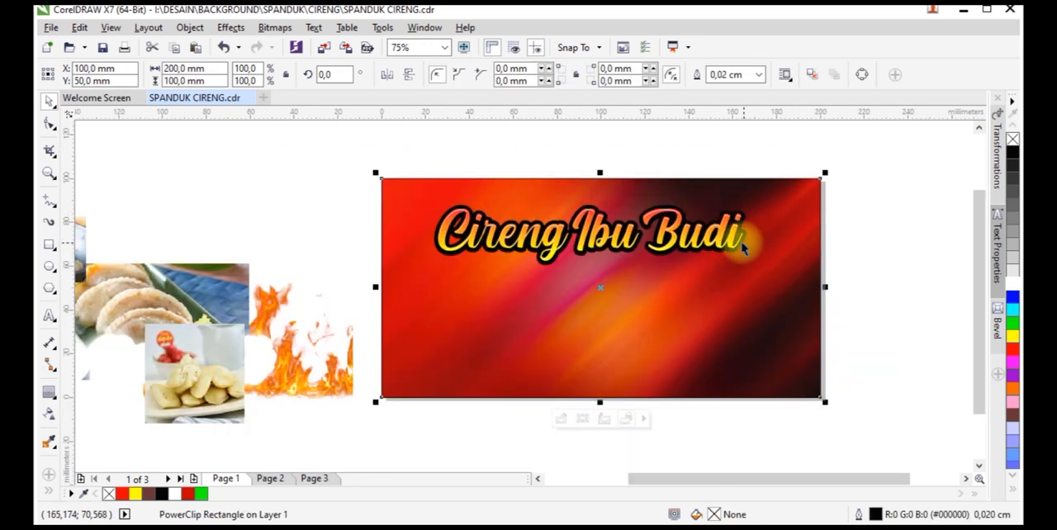
# Add a one-step outside contour of about 1 mm to the heading's black outline curve and break the contour group apart
pyautogui.scroll(1, 576, 173)
pyautogui.click(579, 198)
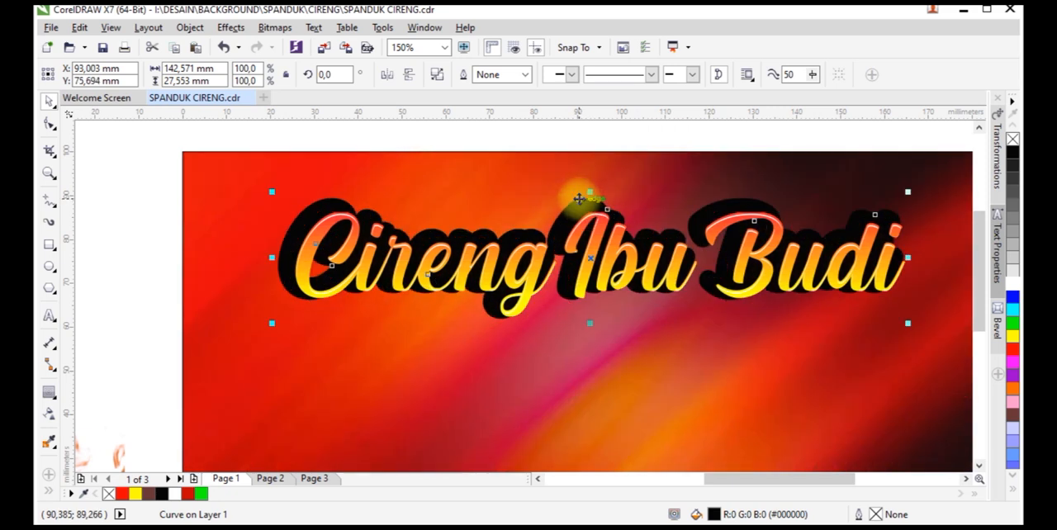
pyautogui.hotkey('ctrl', 'z')
pyautogui.click(50, 392)
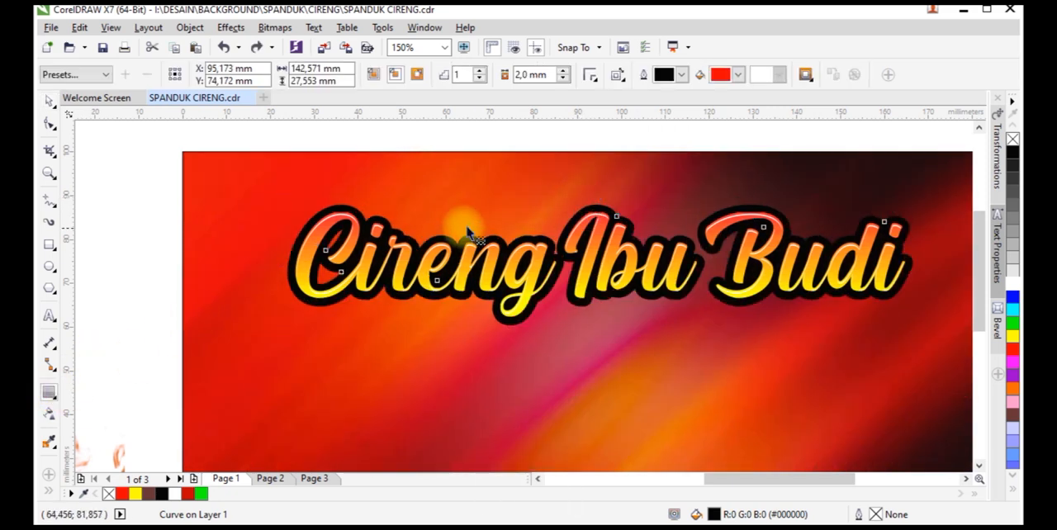
pyautogui.scroll(2, 353, 204)
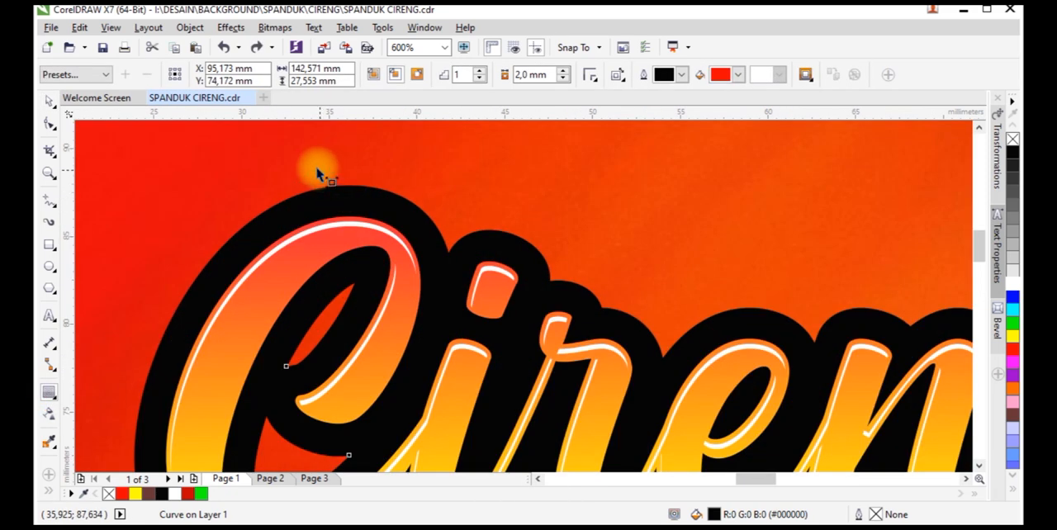
pyautogui.moveTo(328, 171); pyautogui.dragTo(328, 170)
pyautogui.rightClick(328, 175)
pyautogui.click(364, 198)
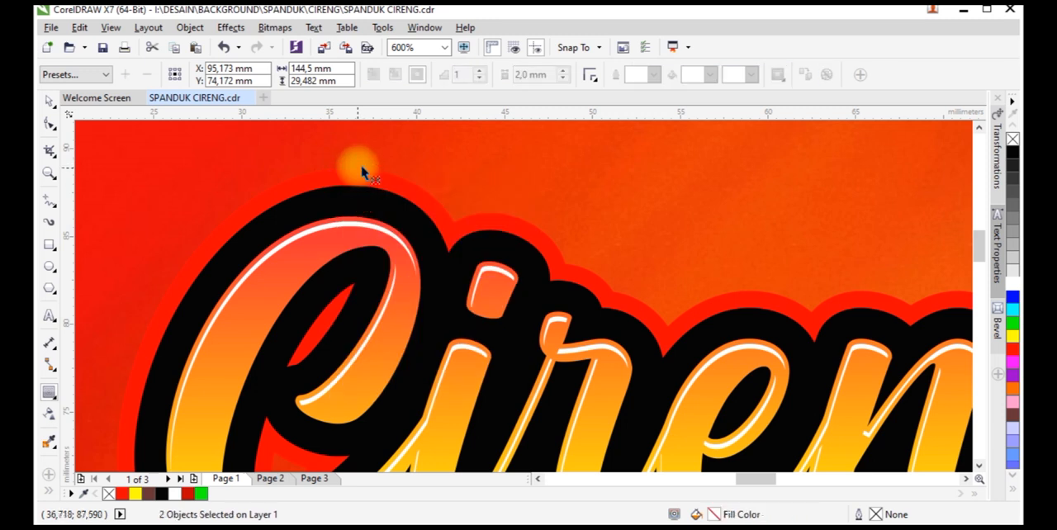
# Fill the separated outer contour curve with white and deselect it
pyautogui.press('space')
pyautogui.click(357, 173)
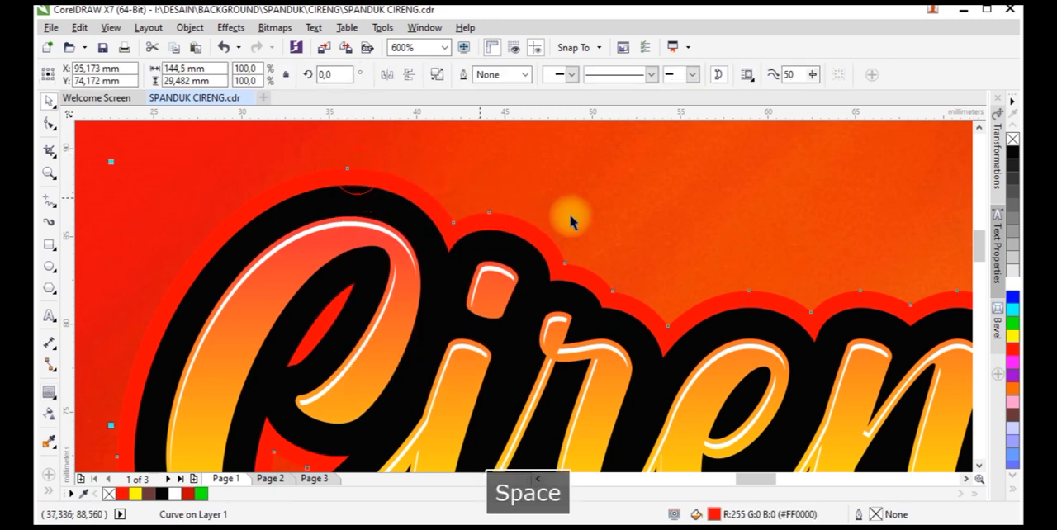
pyautogui.click(1013, 282)
pyautogui.scroll(-2, 465, 195)
pyautogui.scroll(-1, 539, 210)
pyautogui.click(539, 209)
pyautogui.scroll(1, 685, 281)
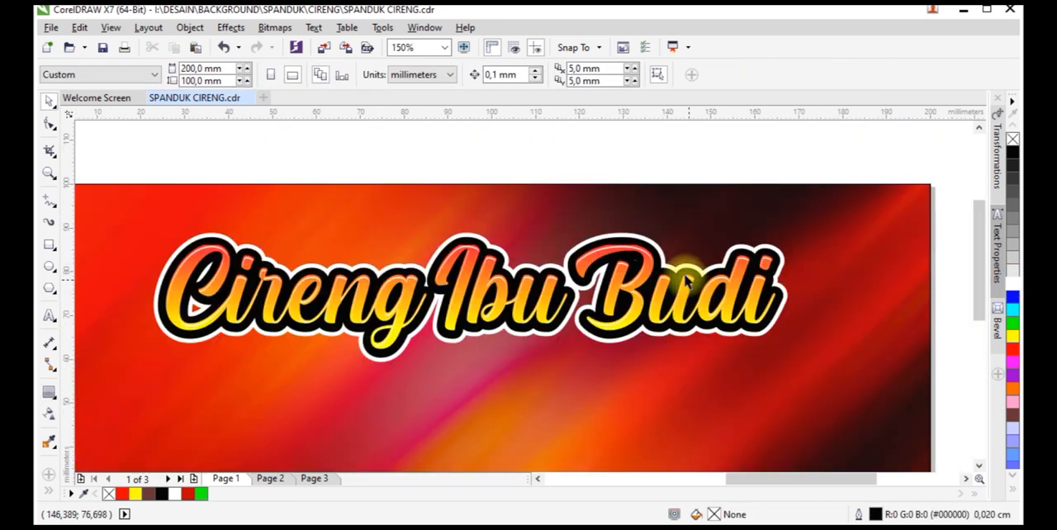
# Apply the Small Glow drop shadow preset to the white outer contour and set the glow colour to white
pyautogui.click(623, 239)
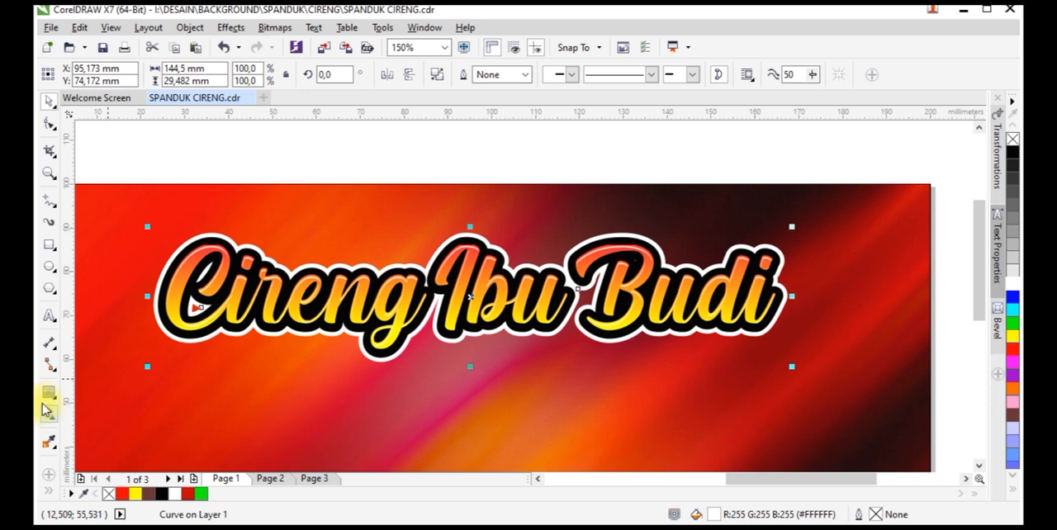
pyautogui.click(47, 399)
pyautogui.click(78, 389)
pyautogui.click(106, 74)
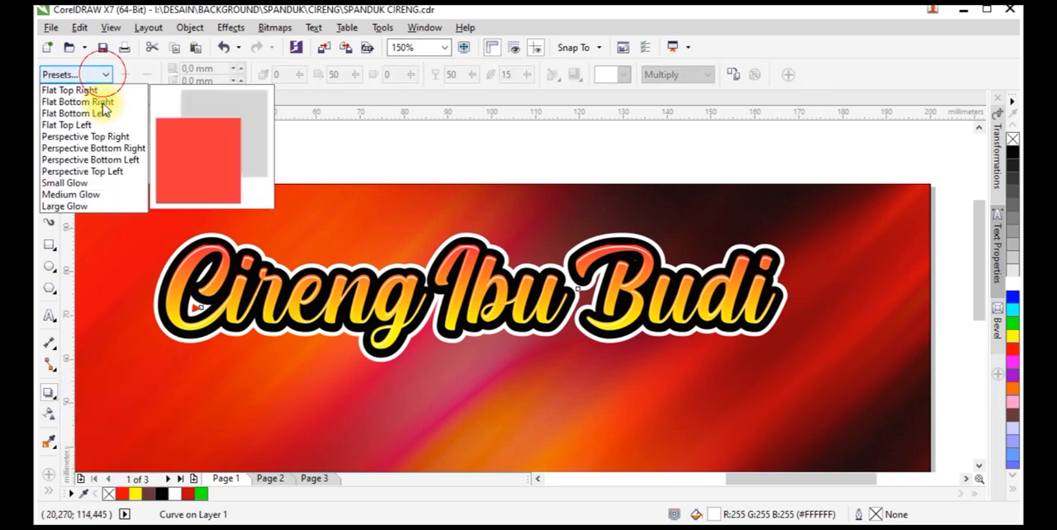
pyautogui.click(100, 188)
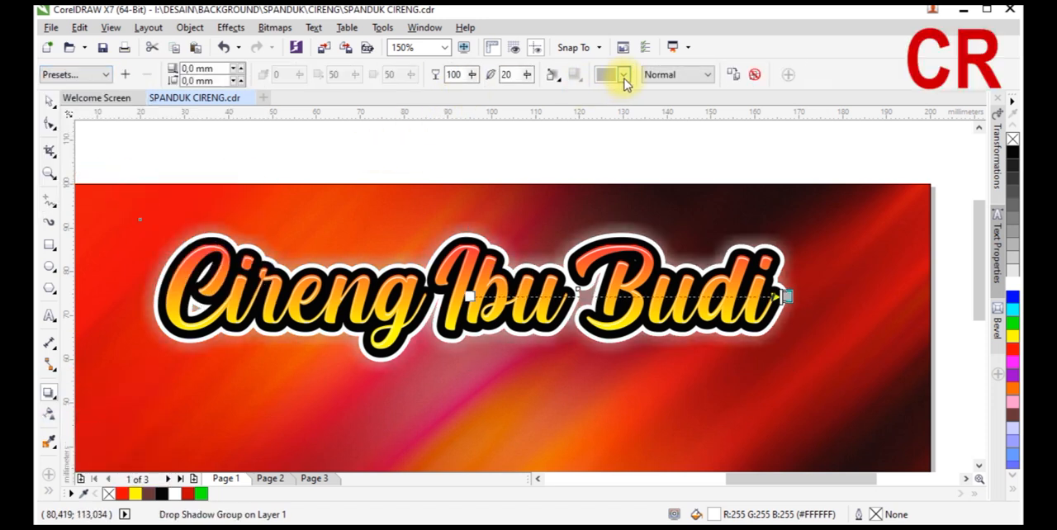
pyautogui.click(624, 77)
pyautogui.click(650, 110)
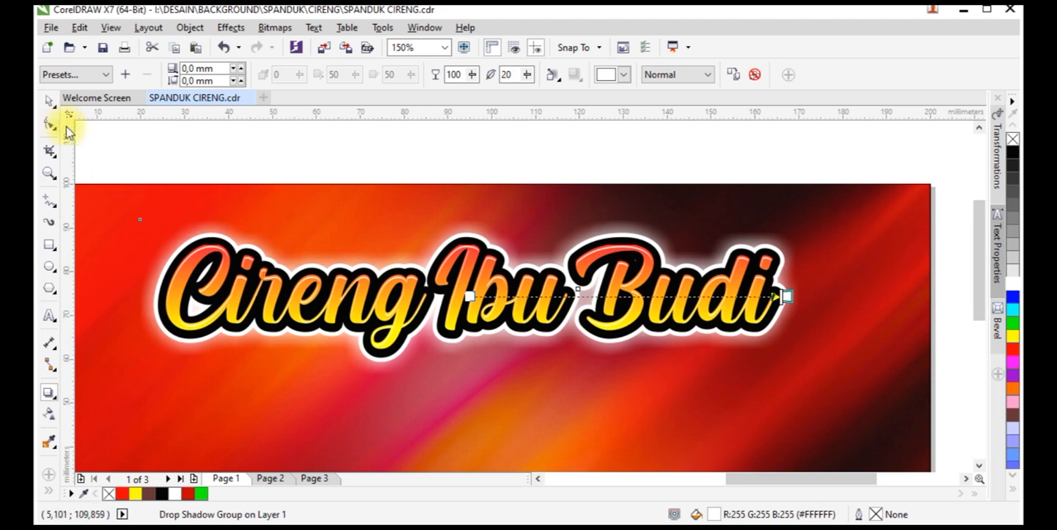
# Group all the heading objects including the glow, and centre the group horizontally on the banner frame
pyautogui.click(47, 104)
pyautogui.scroll(-2, 642, 229)
pyautogui.moveTo(812, 175); pyautogui.dragTo(366, 338)
pyautogui.hotkey('ctrl', 'g')
pyautogui.keyDown('shift'); pyautogui.click(486, 352); pyautogui.keyUp('shift')
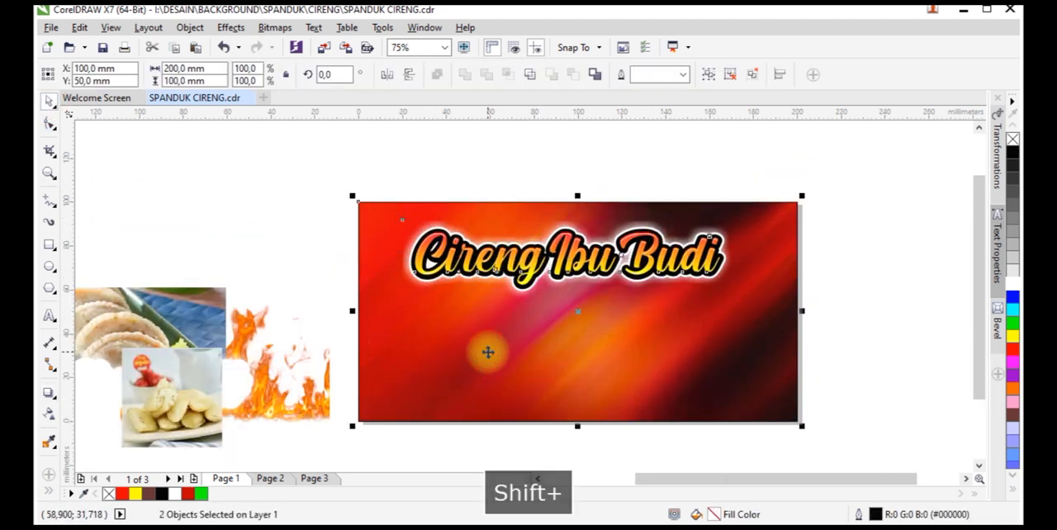
pyautogui.press('c')
pyautogui.click(854, 358)
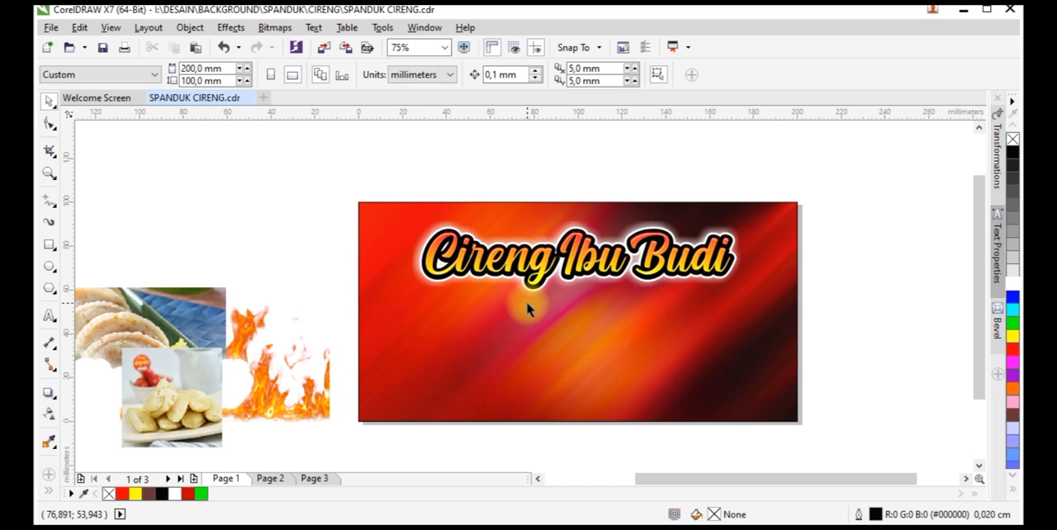
# Move the photo of dumplings on the green tray onto the banner's right part and enlarge it to about 182 x 102 mm
pyautogui.scroll(-2, 526, 301)
pyautogui.click(336, 319)
pyautogui.moveTo(336, 320); pyautogui.dragTo(647, 330)
pyautogui.scroll(2, 646, 330)
pyautogui.moveTo(693, 273); pyautogui.dragTo(822, 164)
pyautogui.moveTo(821, 394); pyautogui.dragTo(780, 396)
# Apply a linear transparency that fades the tray photo's left side into the red background, and shift the photo slightly left
pyautogui.click(49, 415)
pyautogui.moveTo(430, 306); pyautogui.dragTo(578, 306)
pyautogui.press('space')
pyautogui.moveTo(748, 309); pyautogui.dragTo(719, 310)
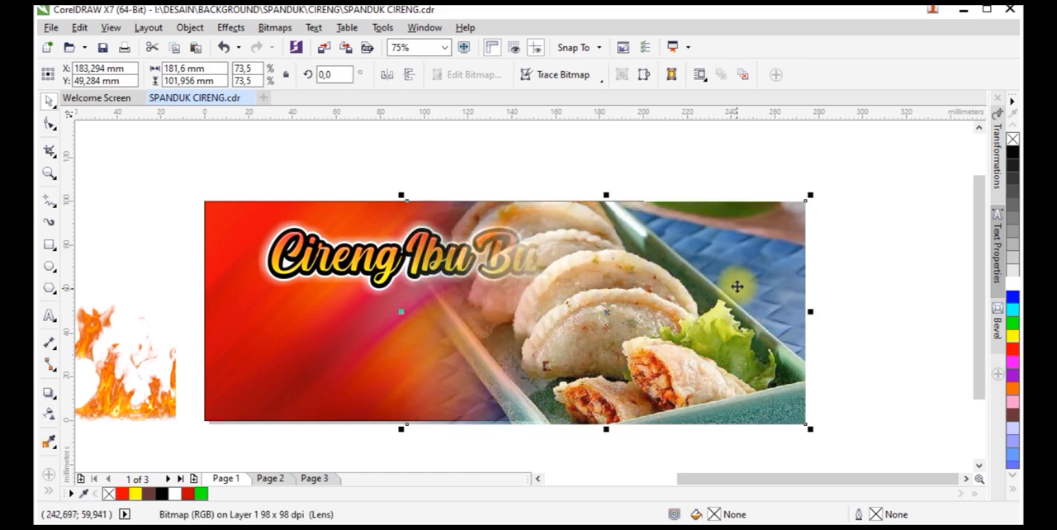
pyautogui.press('space')
pyautogui.press('space')
# Try to PowerClip the faded tray photo inside the banner frame, and undo back to the unclipped photo
pyautogui.rightClick(666, 282)
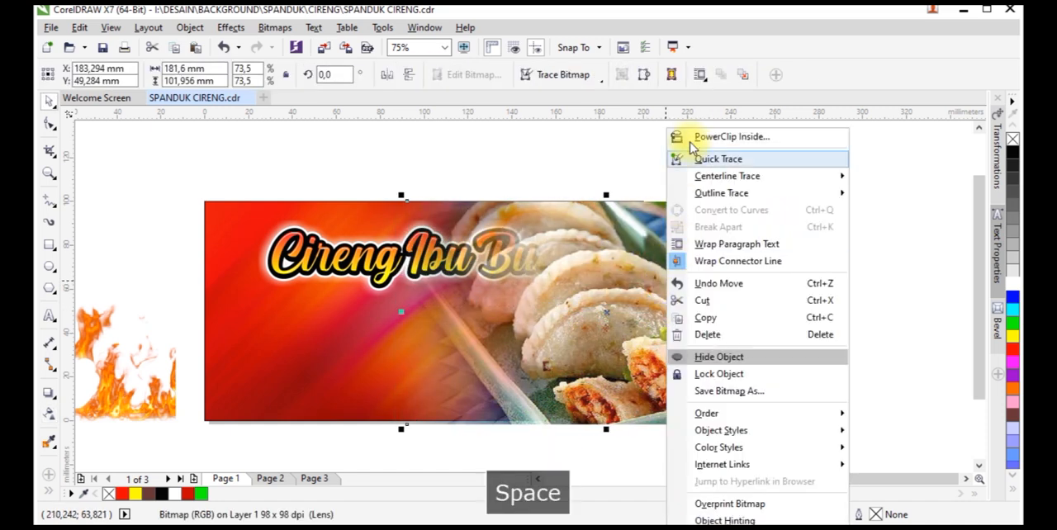
pyautogui.click(694, 137)
pyautogui.click(263, 361)
pyautogui.scroll(-1, 696, 295)
pyautogui.moveTo(692, 226); pyautogui.dragTo(396, 406)
pyautogui.click(590, 411)
pyautogui.hotkey('ctrl', 'z')
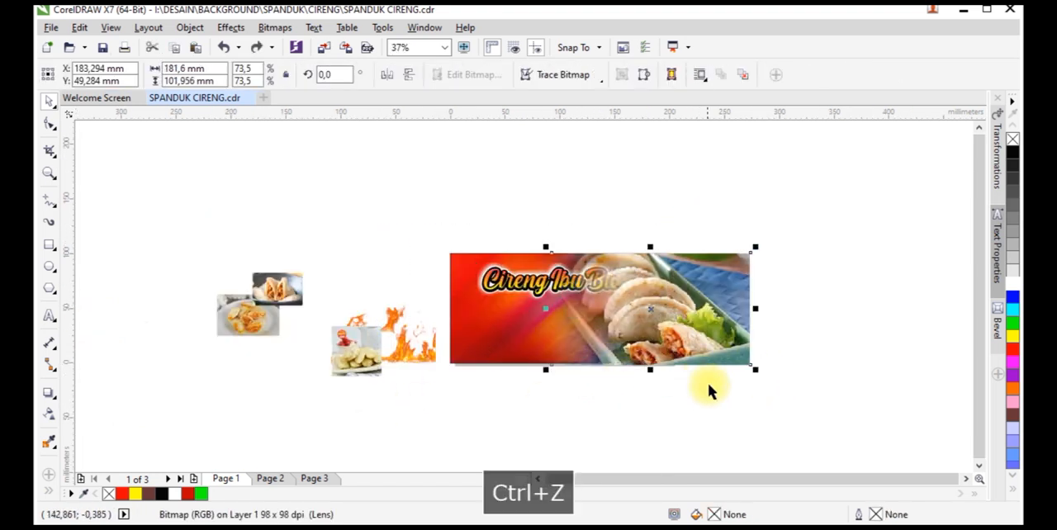
# Shift the faded tray photo further left, PowerClip it inside the banner frame, and deselect
pyautogui.scroll(1, 708, 338)
pyautogui.moveTo(709, 338); pyautogui.dragTo(676, 338)
pyautogui.rightClick(678, 338)
pyautogui.click(724, 136)
pyautogui.click(320, 341)
pyautogui.click(483, 444)
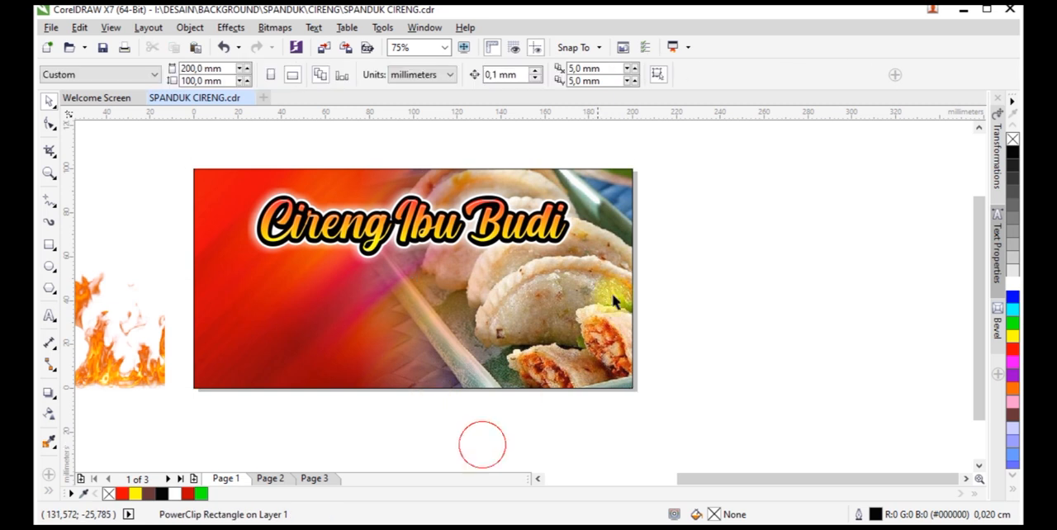
# Arrange the three remaining food photos in a row along the banner's lower edge: orange dumplings, dark bowl, white dumplings
pyautogui.scroll(-1, 462, 303)
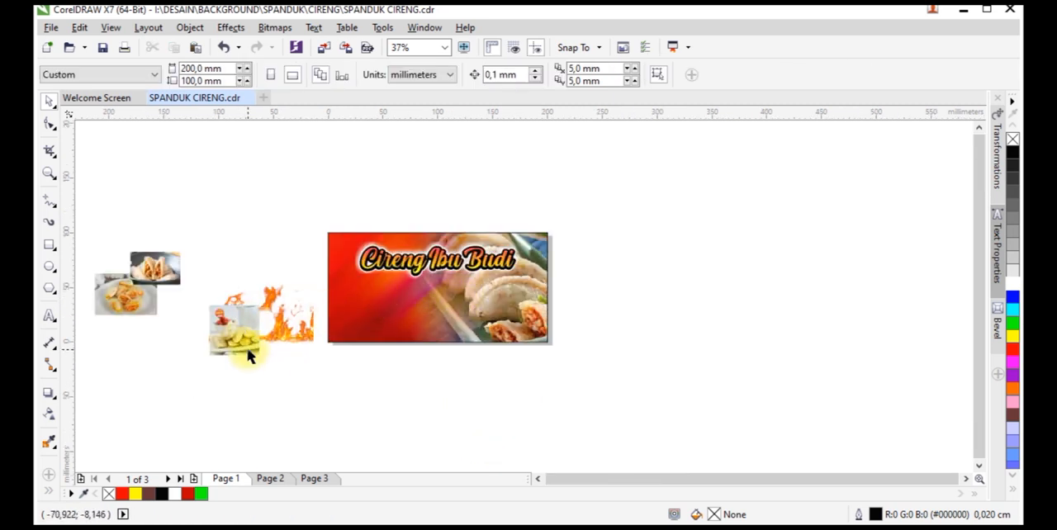
pyautogui.moveTo(250, 355); pyautogui.dragTo(441, 373)
pyautogui.moveTo(167, 274); pyautogui.dragTo(362, 366)
pyautogui.moveTo(429, 362); pyautogui.dragTo(489, 365)
pyautogui.moveTo(362, 361); pyautogui.dragTo(441, 352)
pyautogui.moveTo(147, 301); pyautogui.dragTo(389, 358)
# Select the three food photos together and move them down clear of the banner
pyautogui.scroll(2, 384, 363)
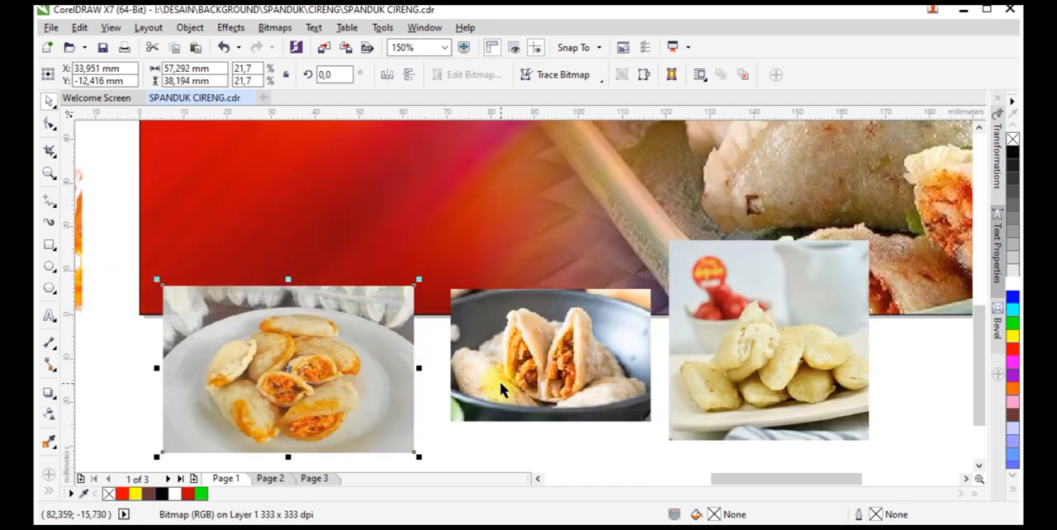
pyautogui.keyDown('shift'); pyautogui.click(554, 342); pyautogui.keyUp('shift')
pyautogui.scroll(-1, 555, 342)
pyautogui.keyDown('shift'); pyautogui.click(609, 350); pyautogui.keyUp('shift')
pyautogui.moveTo(609, 349); pyautogui.dragTo(655, 412)
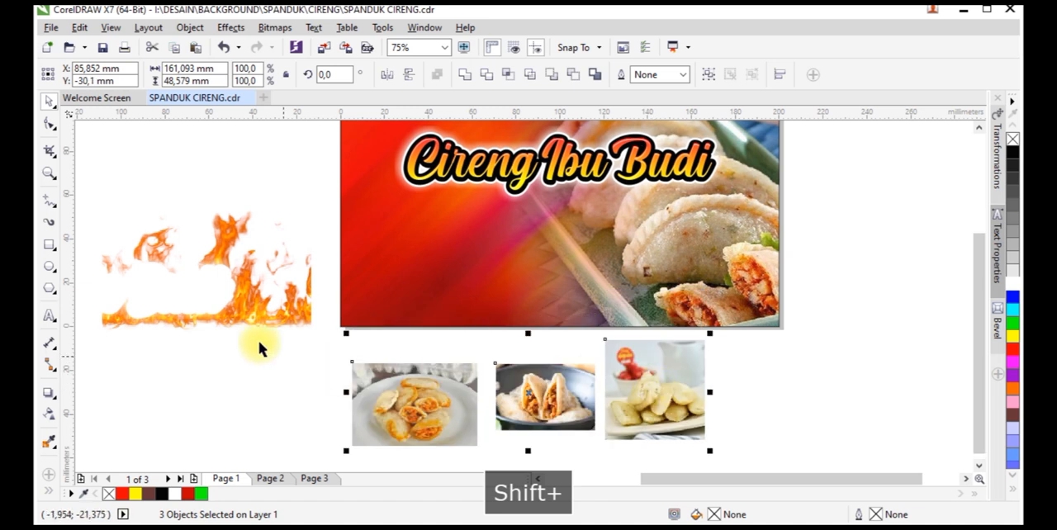
# Draw a rectangle about 35 x 25 mm in the banner's lower left area and round its corners to about 3.2 mm
pyautogui.scroll(1, 552, 236)
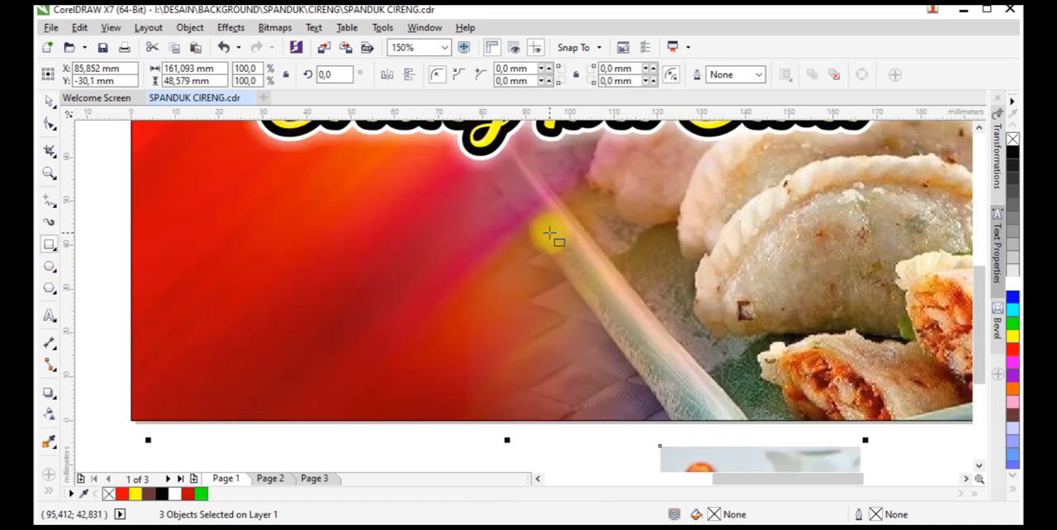
pyautogui.moveTo(325, 243); pyautogui.dragTo(481, 352)
pyautogui.click(49, 122)
pyautogui.moveTo(325, 244); pyautogui.dragTo(340, 260)
pyautogui.scroll(-1, 388, 248)
pyautogui.press('space')
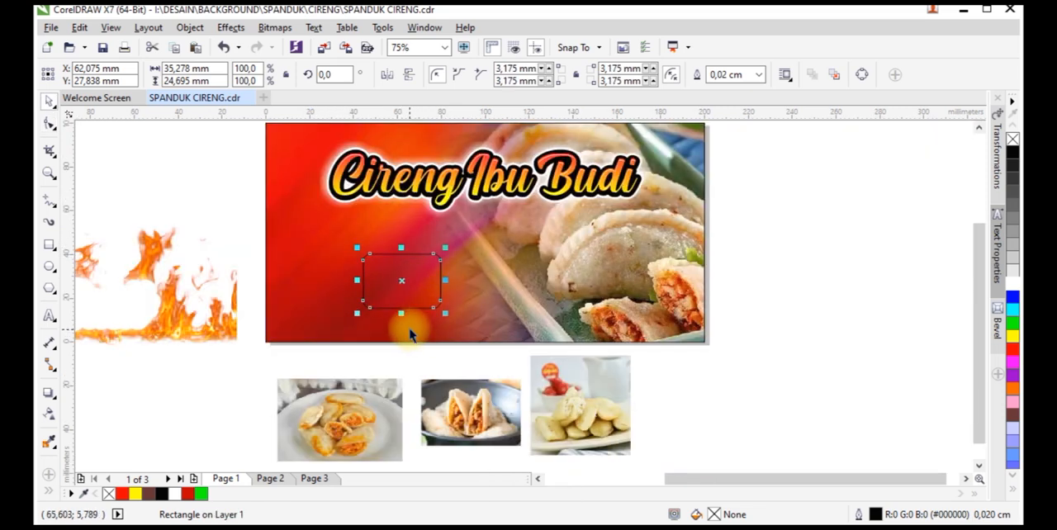
# Stretch the rounded rectangle downward to a height of about 27 mm
pyautogui.scroll(1, 407, 323)
pyautogui.moveTo(393, 294); pyautogui.dragTo(399, 304)
pyautogui.scroll(-1, 345, 276)
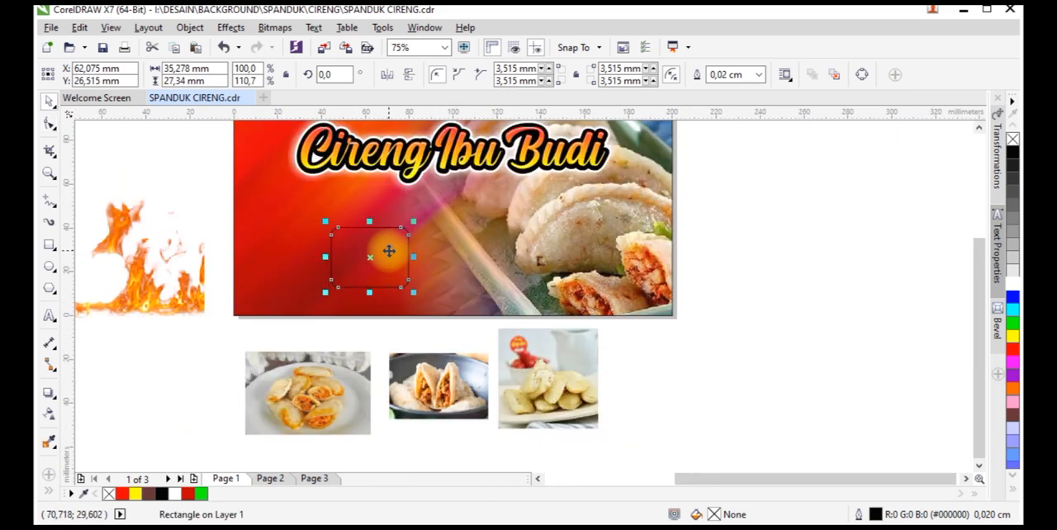
# Duplicate the rounded rectangle into three evenly spaced frames across the lower banner and enlarge them to about 38.7 x 30 mm each
pyautogui.moveTo(354, 241); pyautogui.dragTo(467, 240)
pyautogui.hotkey('shift', '+')
pyautogui.hotkey('ctrl', 'r')
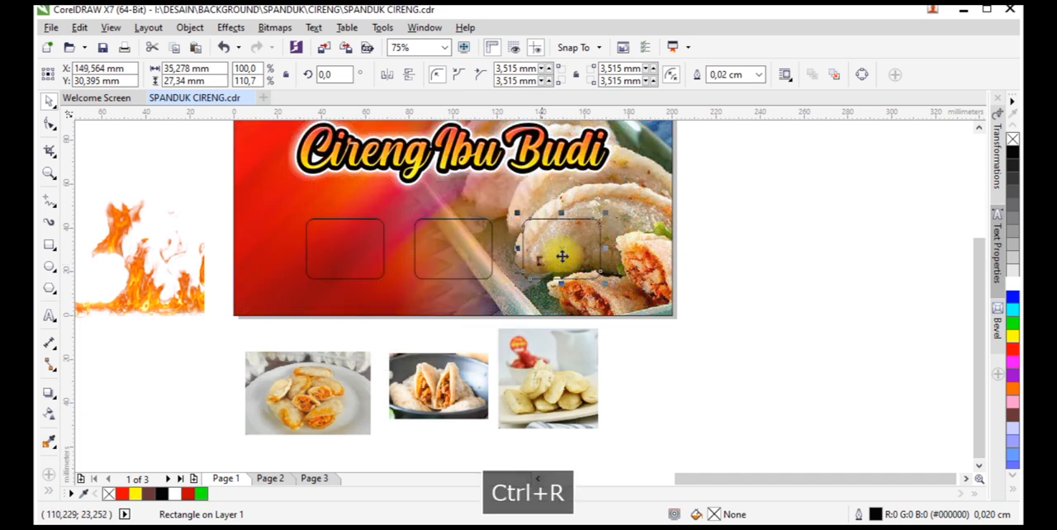
pyautogui.moveTo(703, 198); pyautogui.dragTo(256, 300)
pyautogui.moveTo(607, 213); pyautogui.dragTo(622, 208)
pyautogui.click(716, 244)
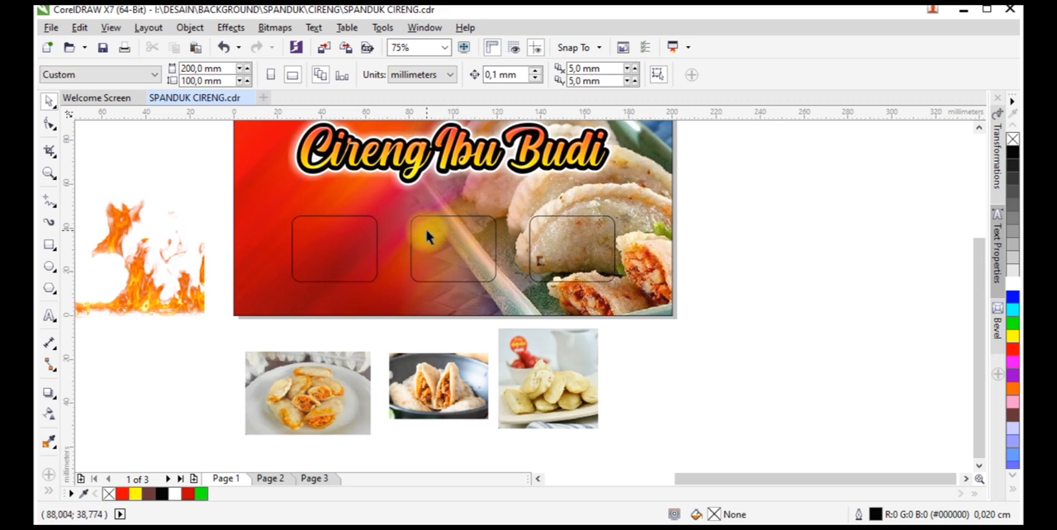
# Add the text "Varian Isi :" between the heading and the middle frame
pyautogui.scroll(-1, 425, 228)
pyautogui.scroll(2, 424, 189)
pyautogui.click(49, 315)
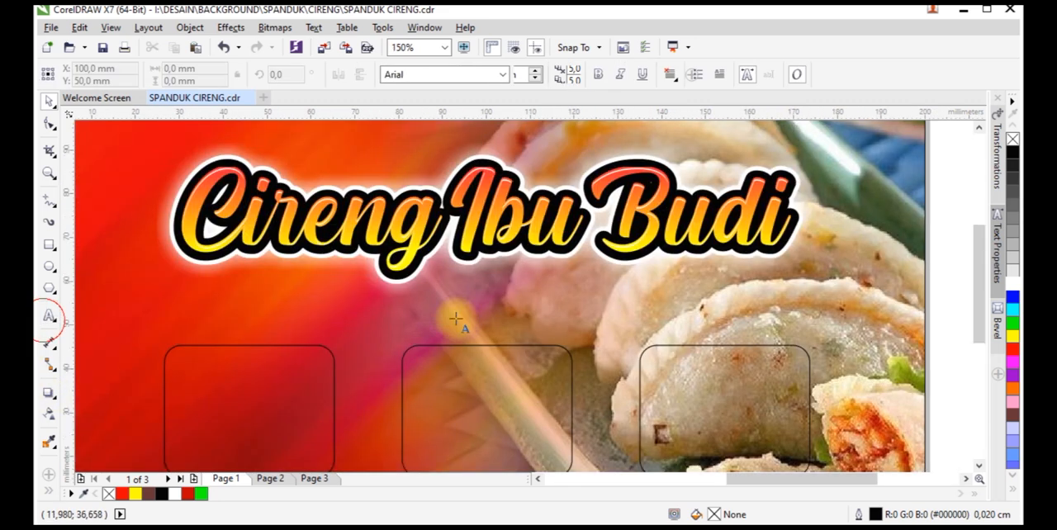
pyautogui.click(436, 329)
pyautogui.write('Va')
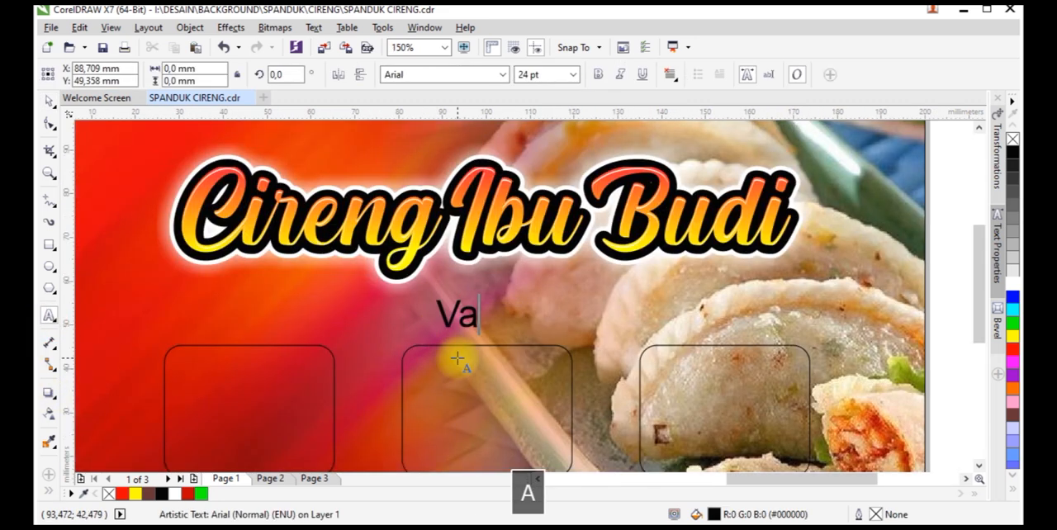
pyautogui.write('rian Isi :')
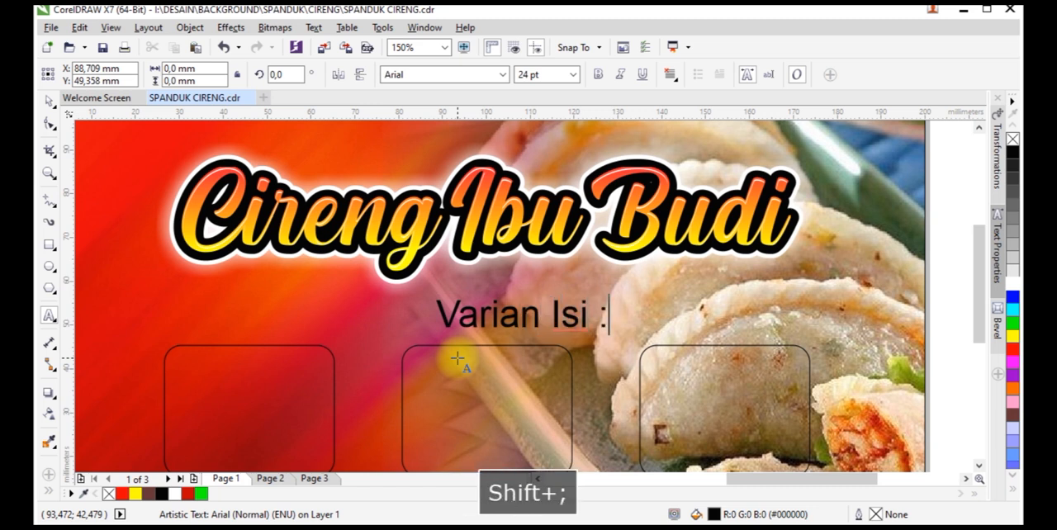
pyautogui.click(48, 100)
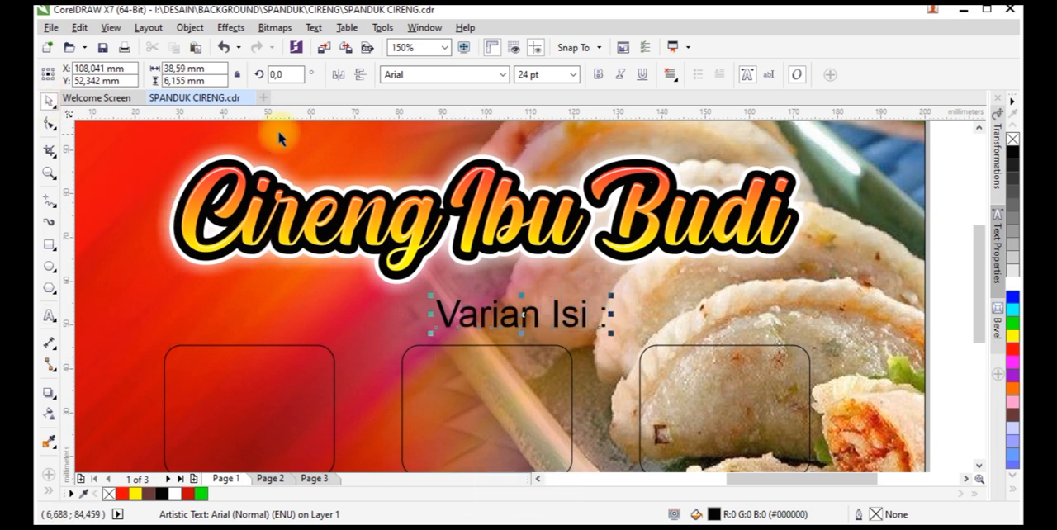
# Set the "Varian Isi :" text in the Dunley Trial font with a white fill
pyautogui.click(503, 76)
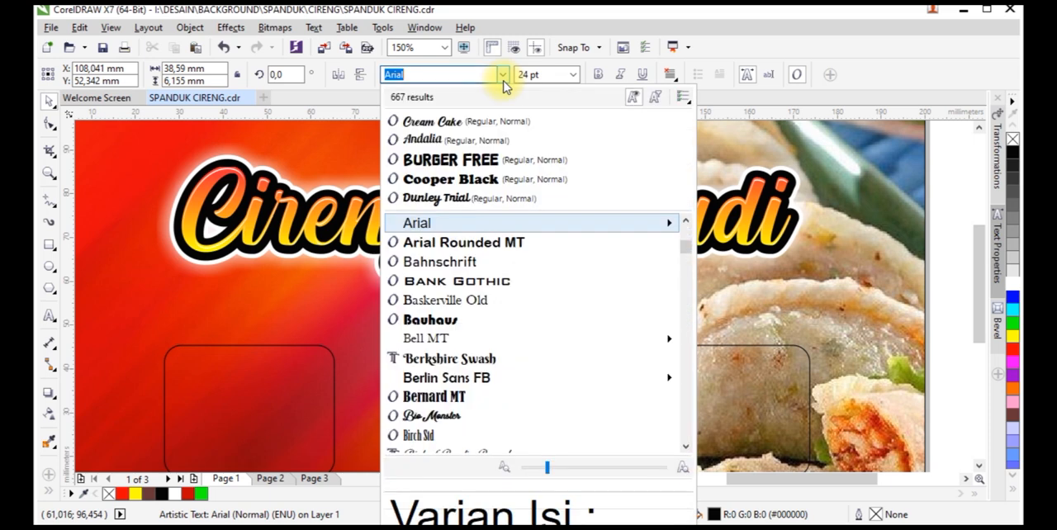
pyautogui.click(436, 199)
pyautogui.moveTo(1018, 296); pyautogui.dragTo(595, 318)
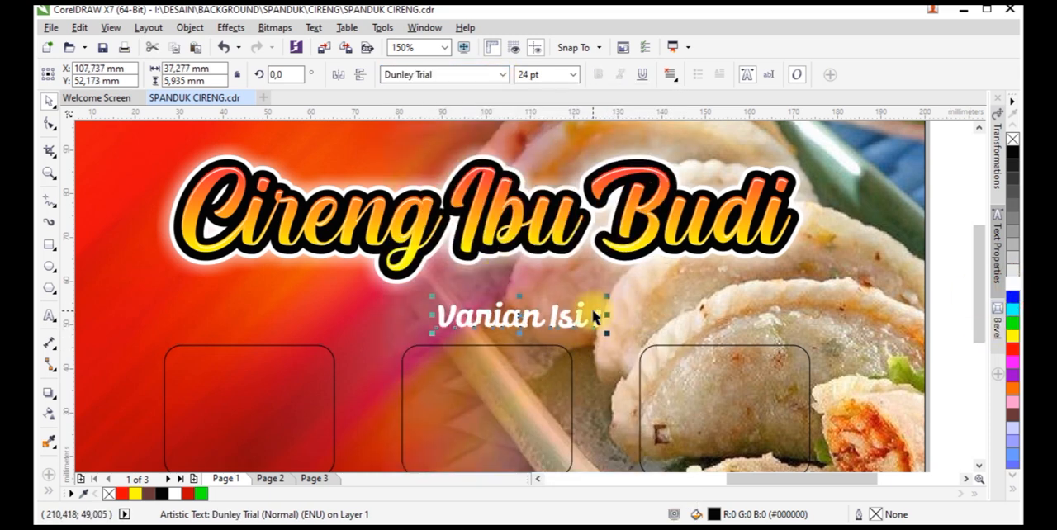
# Centre the "Varian Isi :" text horizontally on the banner background
pyautogui.keyDown('shift'); pyautogui.click(633, 312); pyautogui.keyUp('shift')
pyautogui.press('c')
pyautogui.scroll(-1, 570, 304)
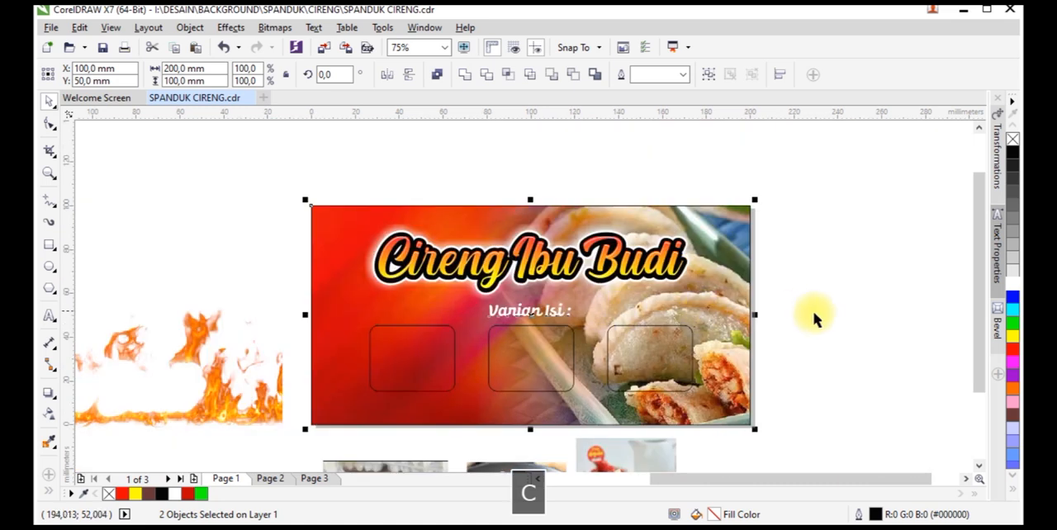
pyautogui.click(814, 318)
# Give "Varian Isi :" a black 0.2 cm outline with rounded corners, placed behind the fill
pyautogui.scroll(1, 553, 324)
pyautogui.click(551, 306)
pyautogui.press('F12')
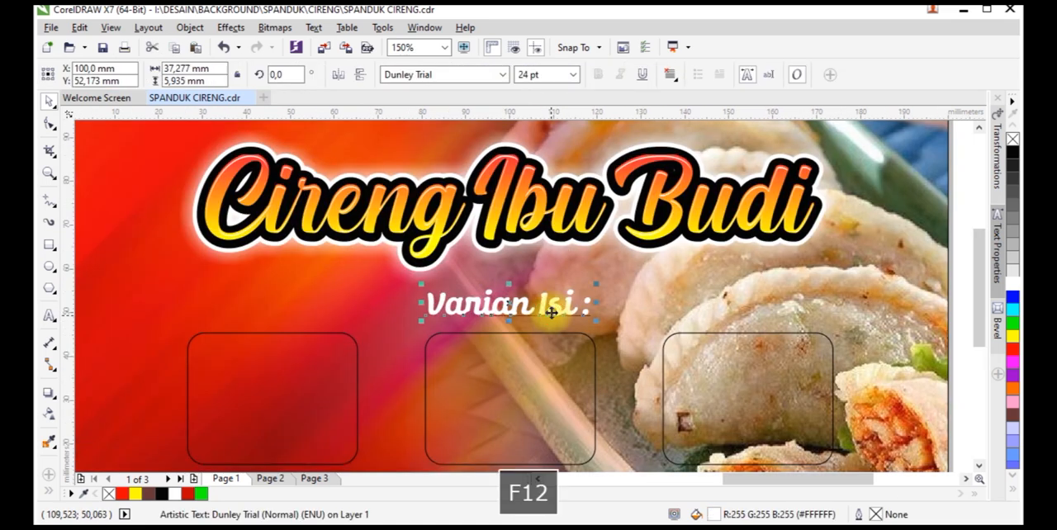
pyautogui.click(429, 171)
pyautogui.click(434, 279)
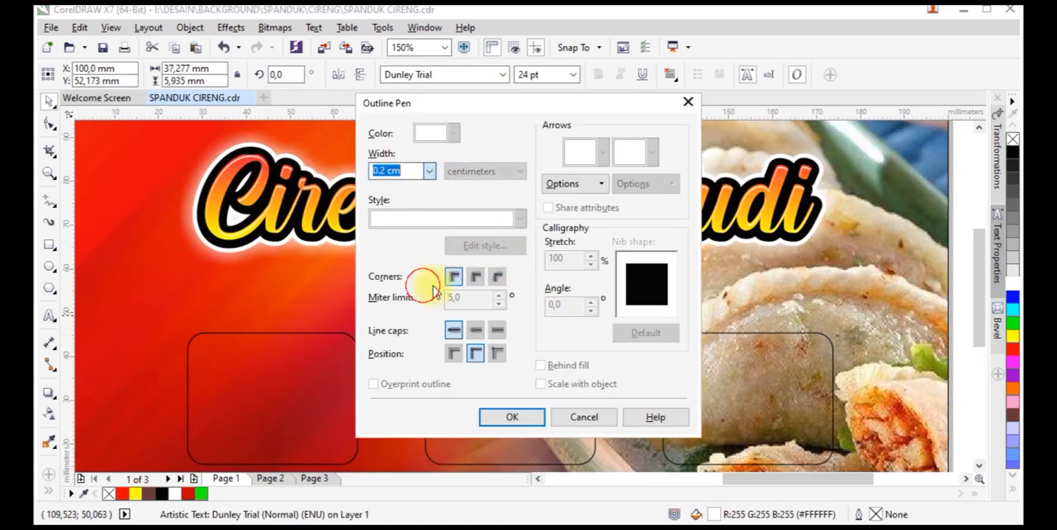
pyautogui.click(475, 278)
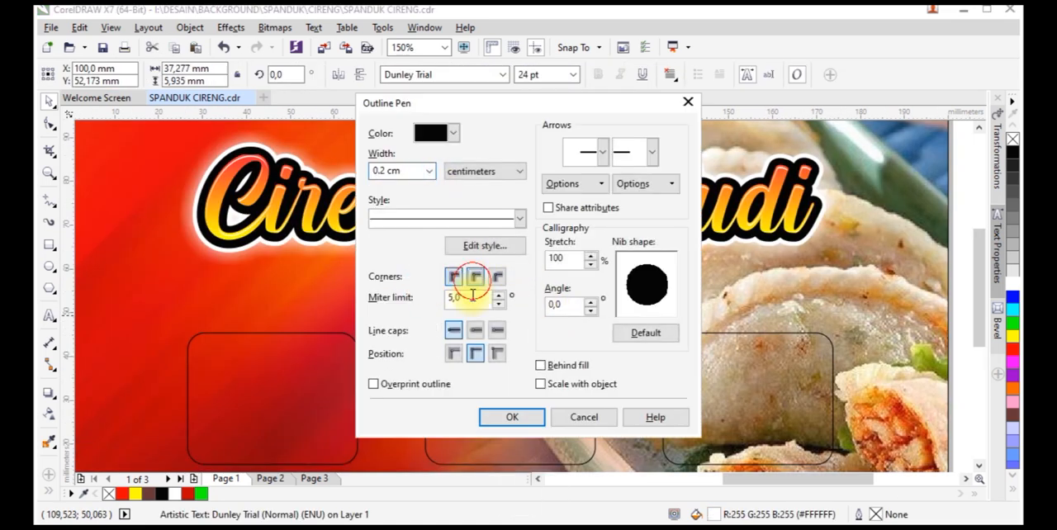
pyautogui.click(512, 418)
pyautogui.scroll(-1, 507, 389)
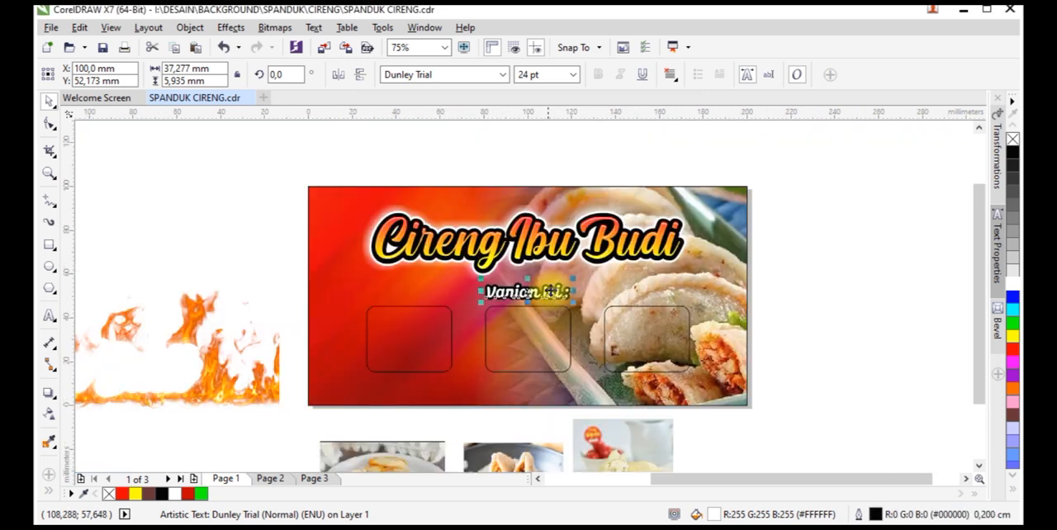
# PowerClip the orange dumplings photo inside the left frame and the dark bowl photo inside the middle frame
pyautogui.click(404, 446)
pyautogui.rightClick(404, 446)
pyautogui.click(446, 14)
pyautogui.click(431, 334)
pyautogui.click(486, 450)
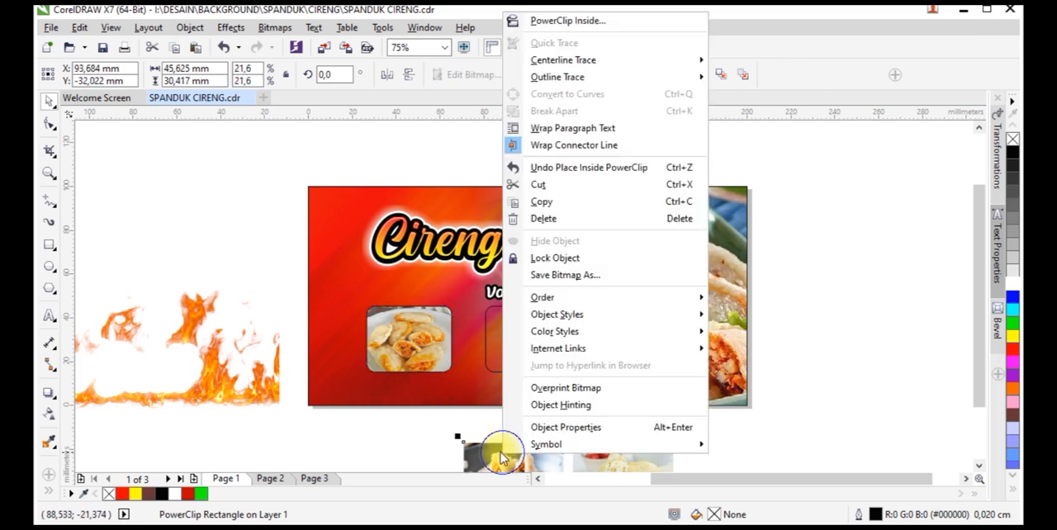
pyautogui.rightClick(500, 450)
pyautogui.click(528, 18)
pyautogui.click(537, 342)
# PowerClip the white dumplings photo inside the right rounded frame
pyautogui.scroll(-1, 626, 364)
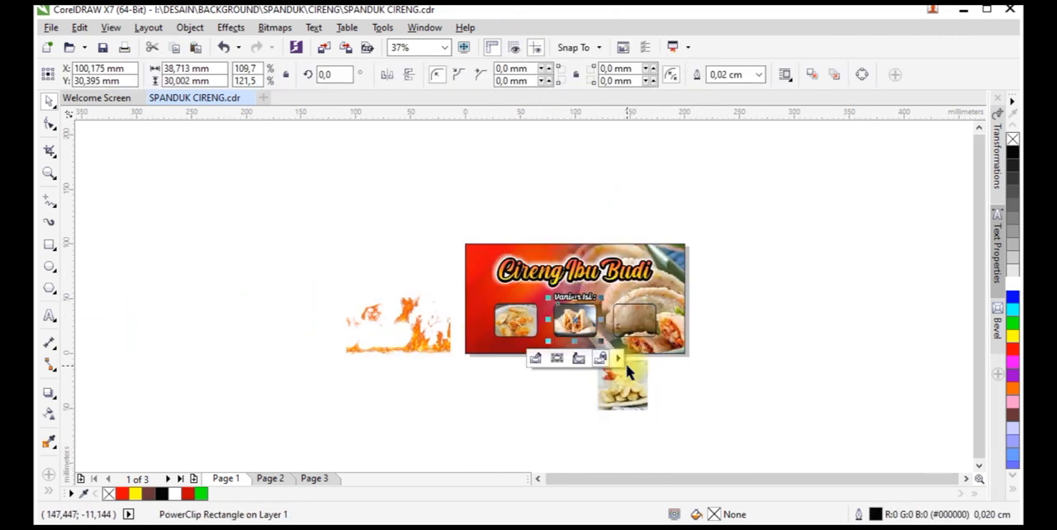
pyautogui.scroll(2, 628, 364)
pyautogui.scroll(-1, 635, 337)
pyautogui.rightClick(632, 423)
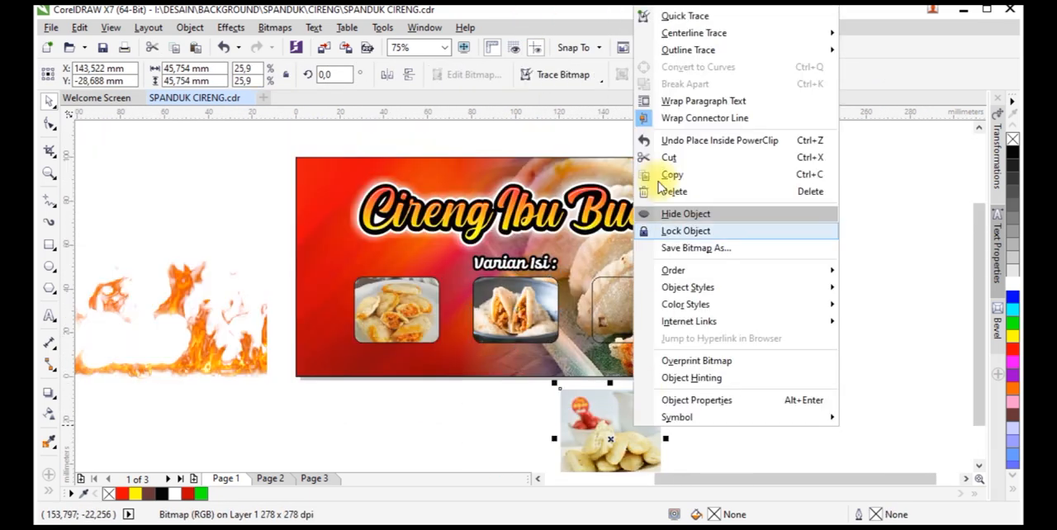
pyautogui.click(685, 8)
pyautogui.click(611, 310)
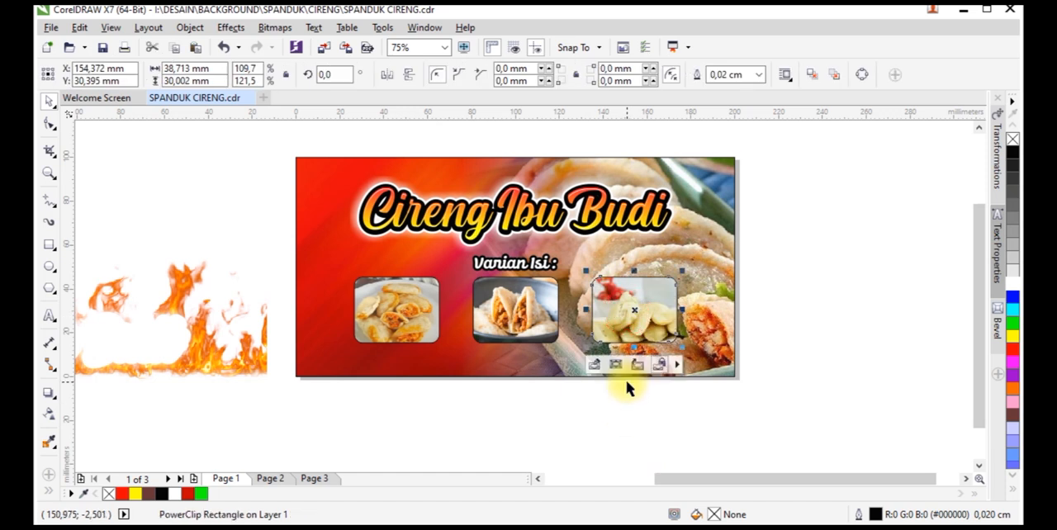
# Shrink the white dumplings photo and reposition it within the right frame
pyautogui.click(617, 364)
pyautogui.scroll(1, 661, 331)
pyautogui.moveTo(712, 199); pyautogui.dragTo(733, 214)
pyautogui.moveTo(644, 298); pyautogui.dragTo(641, 288)
# Shift the orange dumplings photo slightly upward within the left frame
pyautogui.click(405, 314)
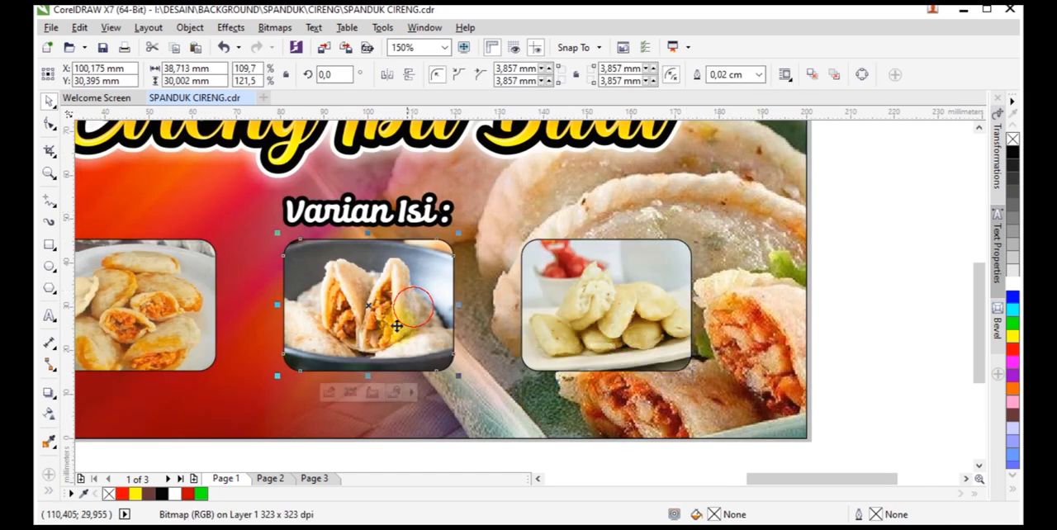
pyautogui.click(189, 314)
pyautogui.scroll(-1, 189, 314)
pyautogui.scroll(1, 326, 275)
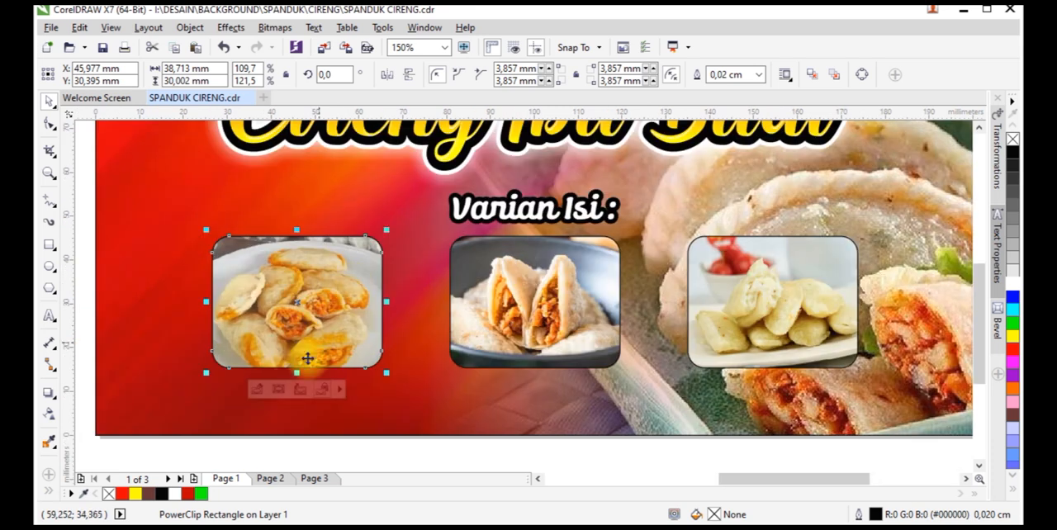
pyautogui.click(279, 386)
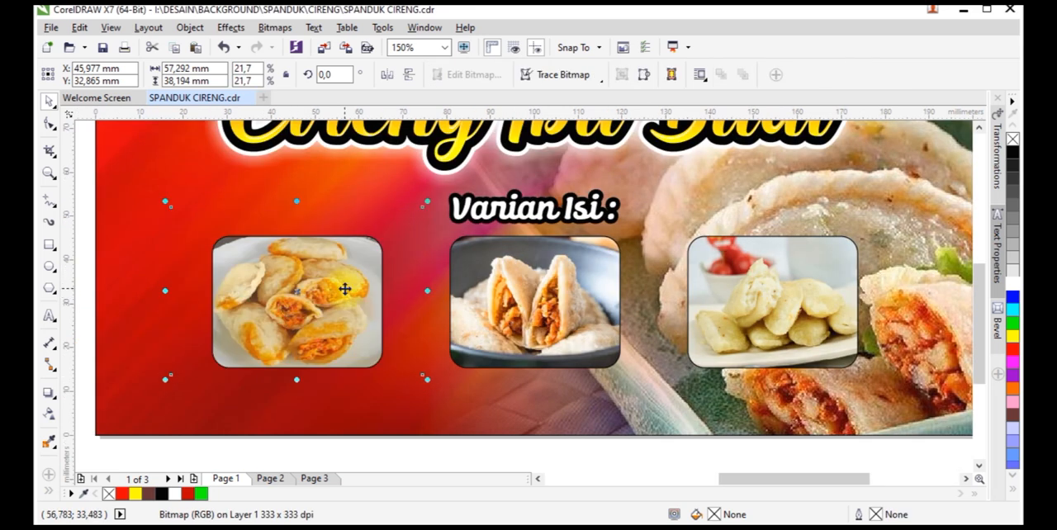
pyautogui.moveTo(345, 288); pyautogui.dragTo(345, 291)
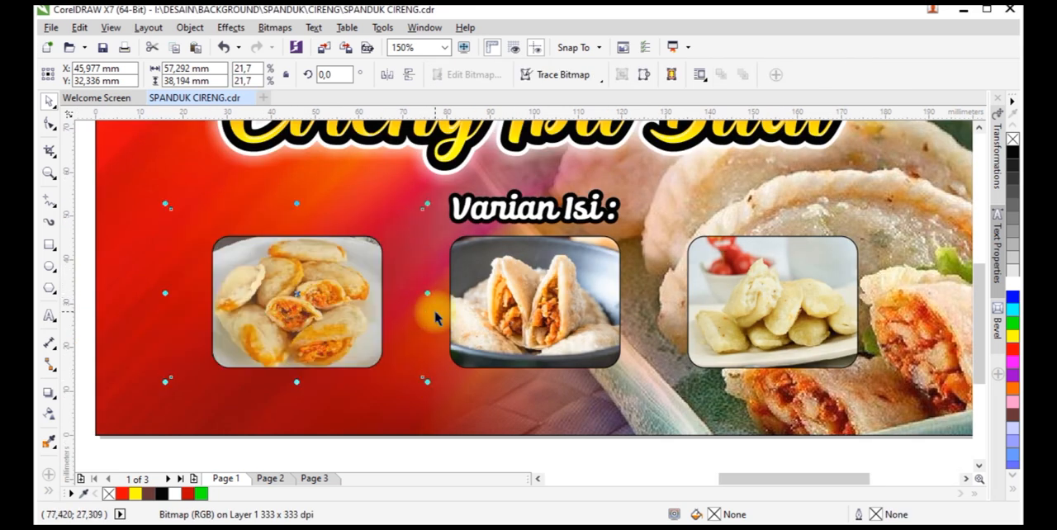
pyautogui.scroll(-1, 437, 314)
pyautogui.click(442, 413)
# Place a copy of the "Varian Isi :" text below the left photo, set in Burger Free at about 17.8 pt
pyautogui.moveTo(486, 261); pyautogui.dragTo(335, 360)
pyautogui.scroll(1, 335, 360)
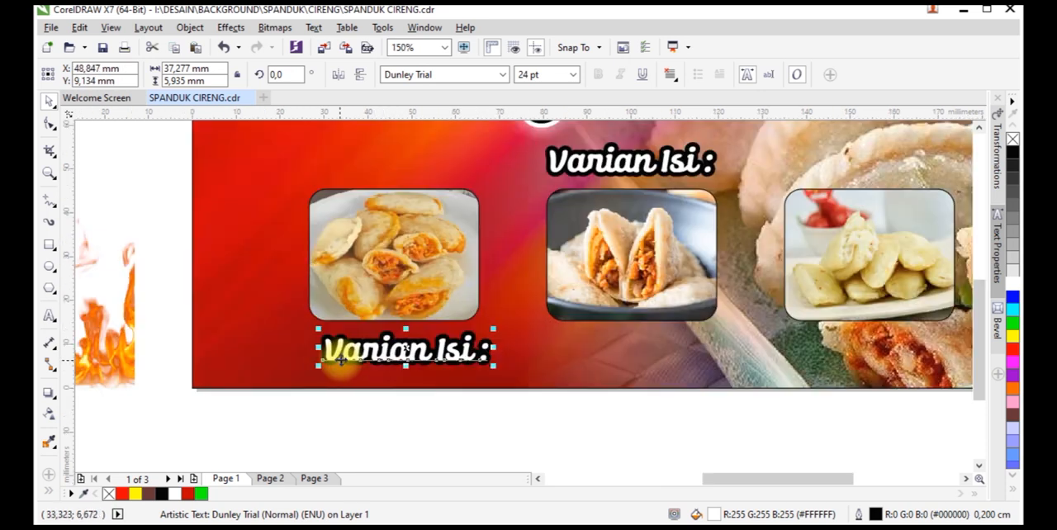
pyautogui.click(504, 76)
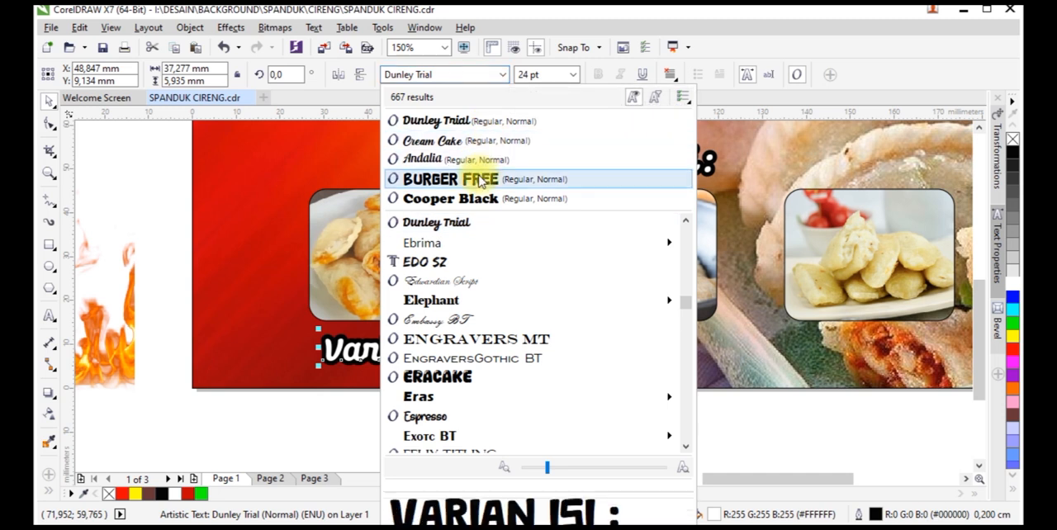
pyautogui.click(481, 180)
pyautogui.moveTo(520, 372); pyautogui.dragTo(471, 367)
# Replace the copied text below the left photo with "AYAM PEDAS"
pyautogui.click(49, 318)
pyautogui.click(360, 346)
pyautogui.hotkey('ctrl', 'a')
pyautogui.write('AYAM PE')
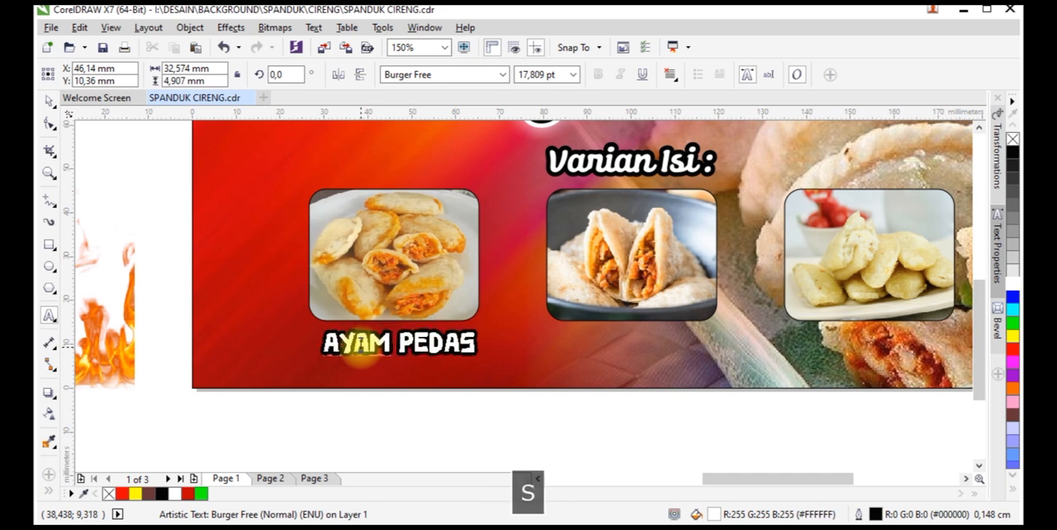
pyautogui.click(49, 100)
# Centre the "AYAM PEDAS" caption on the left photo and raise it to overlap the photo's lower edge
pyautogui.keyDown('shift'); pyautogui.click(427, 288); pyautogui.keyUp('shift')
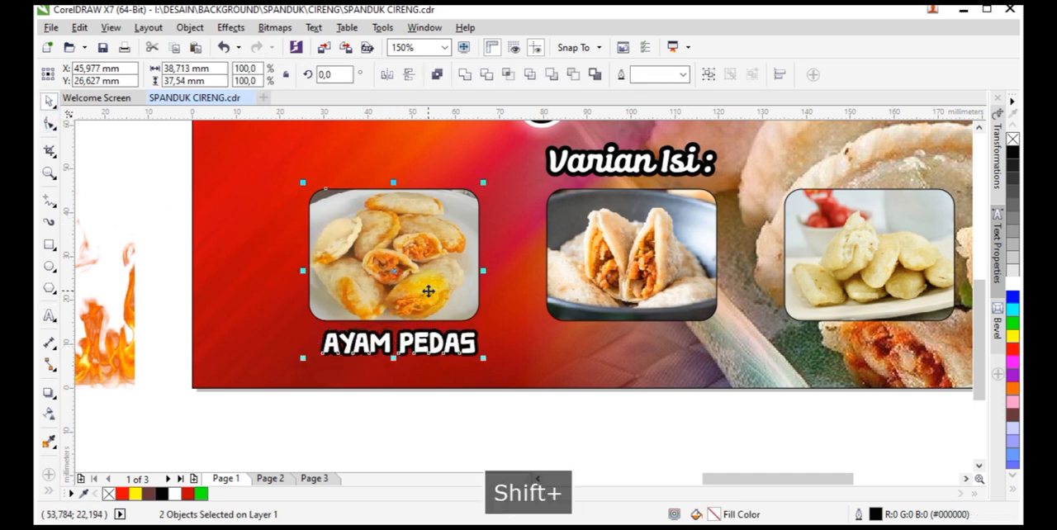
pyautogui.press('c')
pyautogui.click(460, 347)
# Copy the "AYAM PEDAS" caption to the middle photo's lower edge and centre it on that photo
pyautogui.moveTo(460, 348); pyautogui.dragTo(639, 319)
pyautogui.scroll(2, 448, 321)
pyautogui.scroll(-1, 447, 309)
pyautogui.scroll(-1, 444, 318)
pyautogui.rightClick(639, 319)
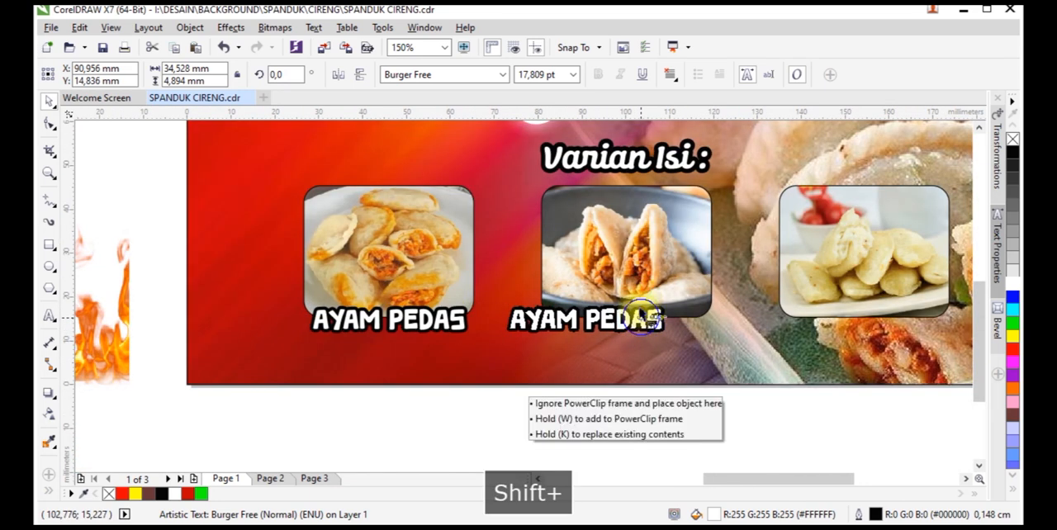
pyautogui.keyDown('shift'); pyautogui.click(641, 296); pyautogui.keyUp('shift')
pyautogui.press('c')
pyautogui.click(630, 439)
pyautogui.click(642, 321)
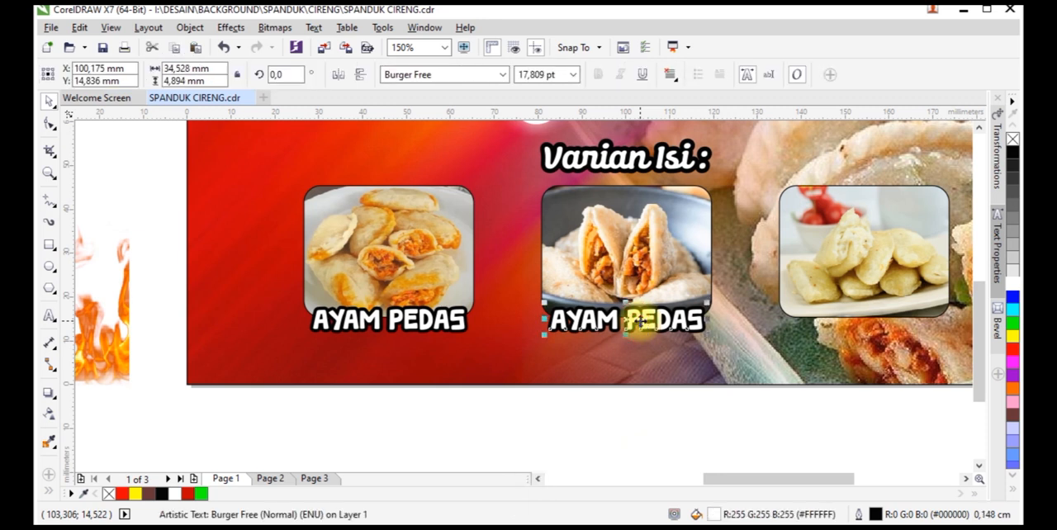
# Change the middle caption to "BAKSO PEDAS" and centre it on its photo again
pyautogui.click(49, 315)
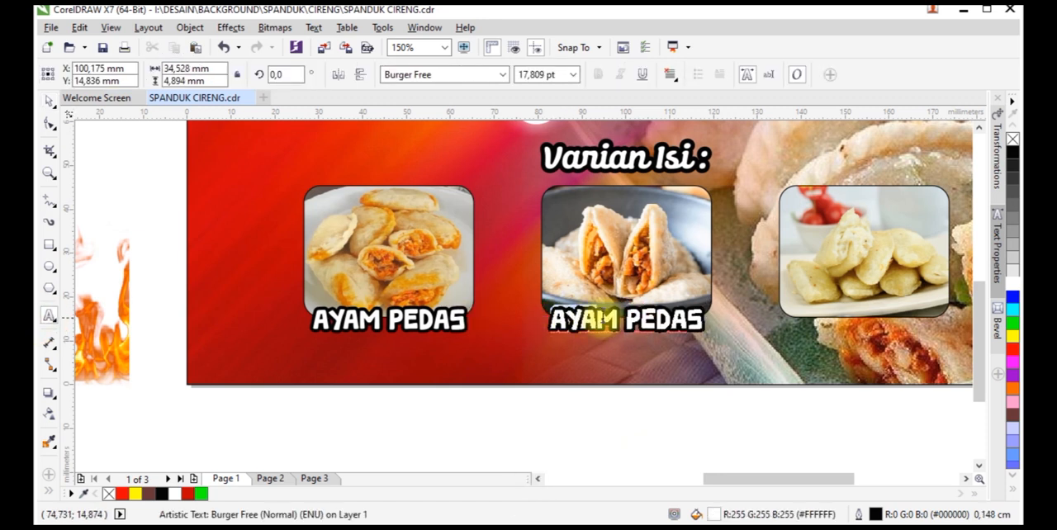
pyautogui.write('BAKSO')
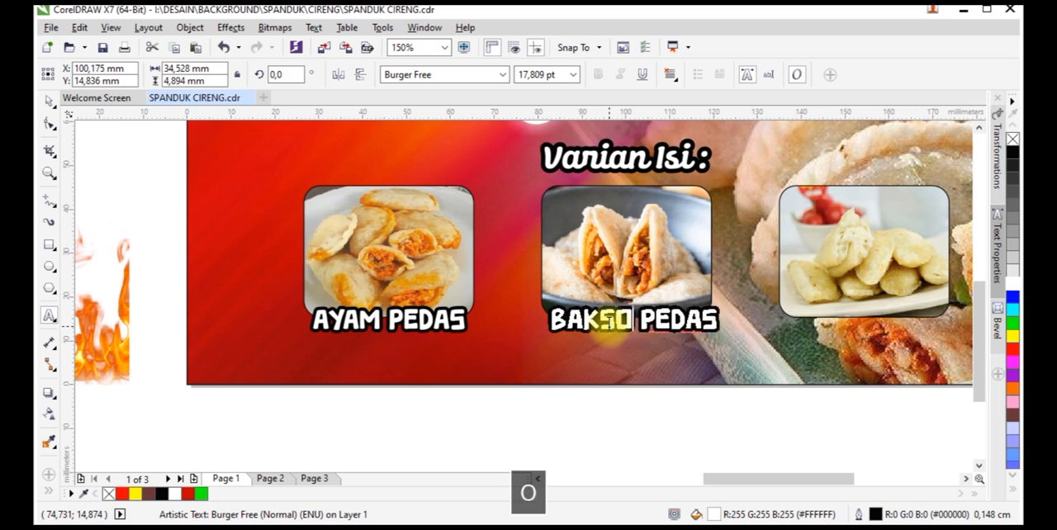
pyautogui.click(47, 96)
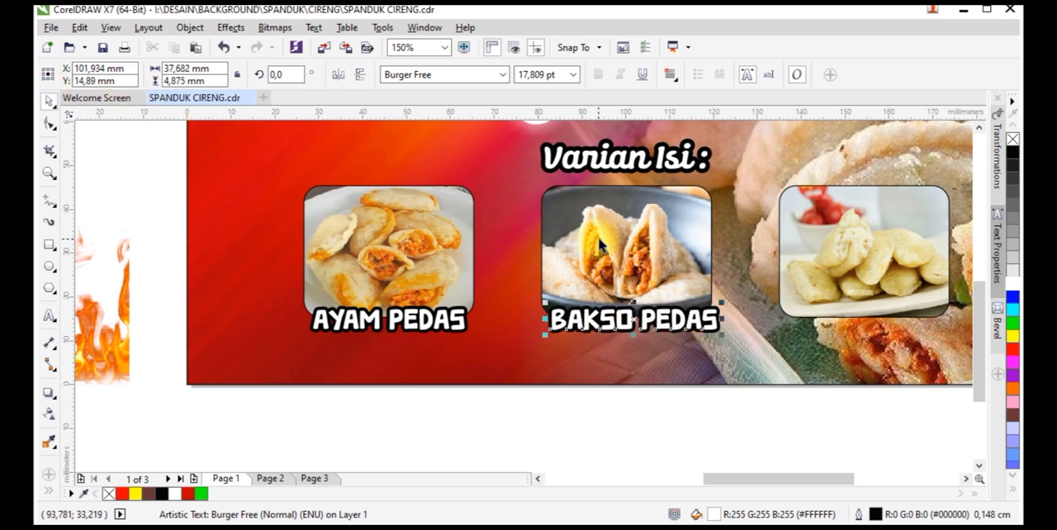
pyautogui.keyDown('shift'); pyautogui.click(587, 242); pyautogui.keyUp('shift')
pyautogui.press('c')
pyautogui.click(633, 469)
# Copy the "BAKSO PEDAS" caption to the right photo's lower edge and change its text to "KEJU"
pyautogui.click(677, 327)
pyautogui.moveTo(730, 330); pyautogui.dragTo(909, 323)
pyautogui.click(48, 316)
pyautogui.hotkey('ctrl', 'a')
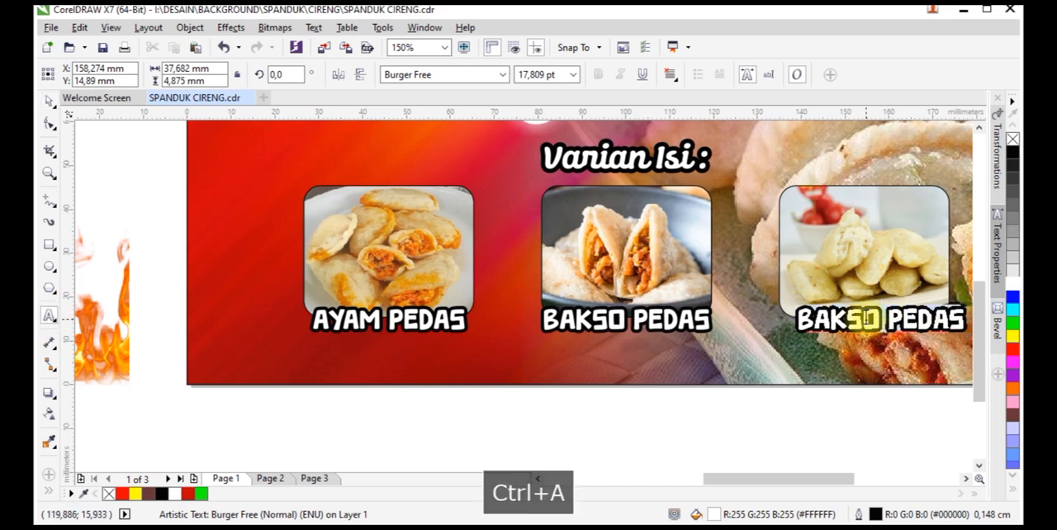
pyautogui.write('KEJU')
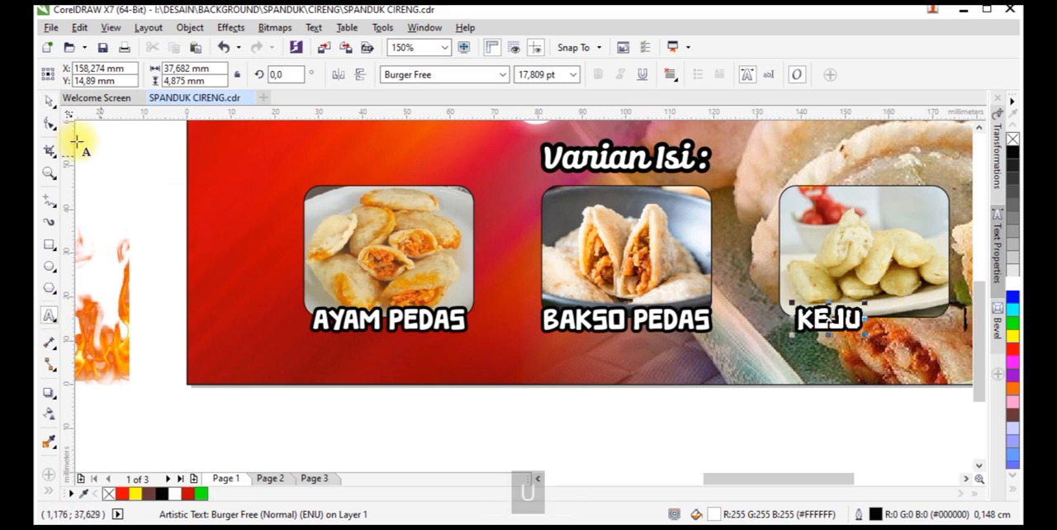
# Centre the "KEJU" caption horizontally on the white dumplings photo
pyautogui.keyDown('shift'); pyautogui.click(887, 303); pyautogui.keyUp('shift')
pyautogui.press('c')
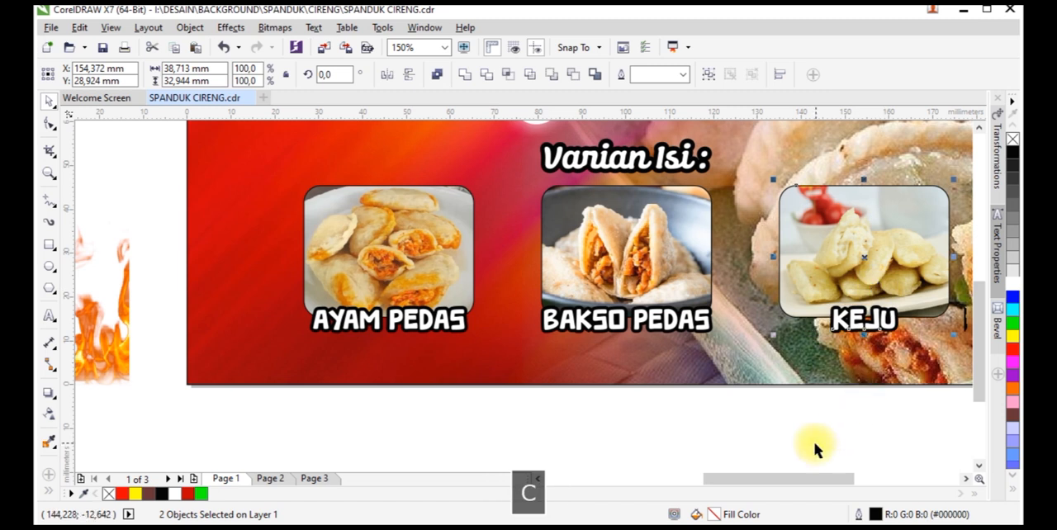
pyautogui.moveTo(779, 479); pyautogui.dragTo(795, 479)
pyautogui.click(802, 438)
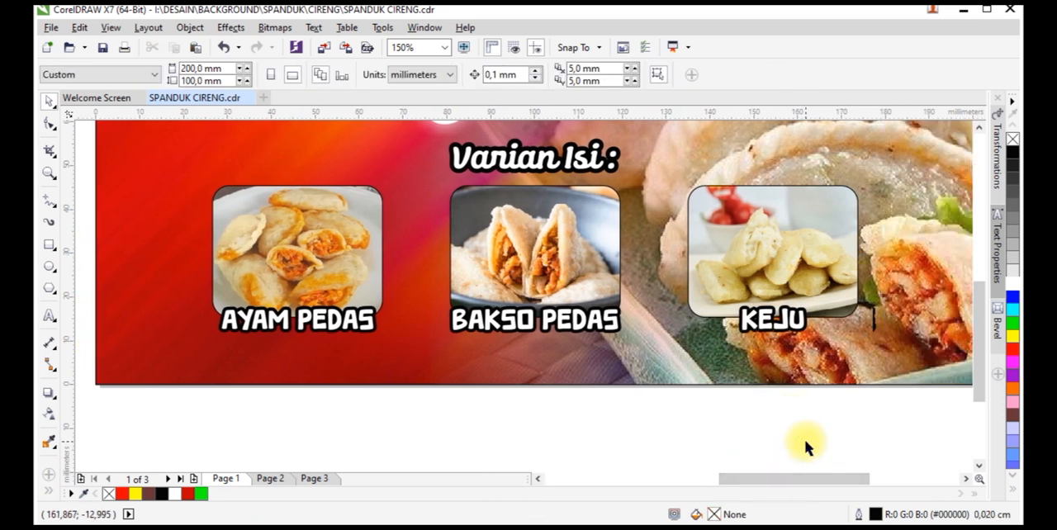
pyautogui.click(768, 268)
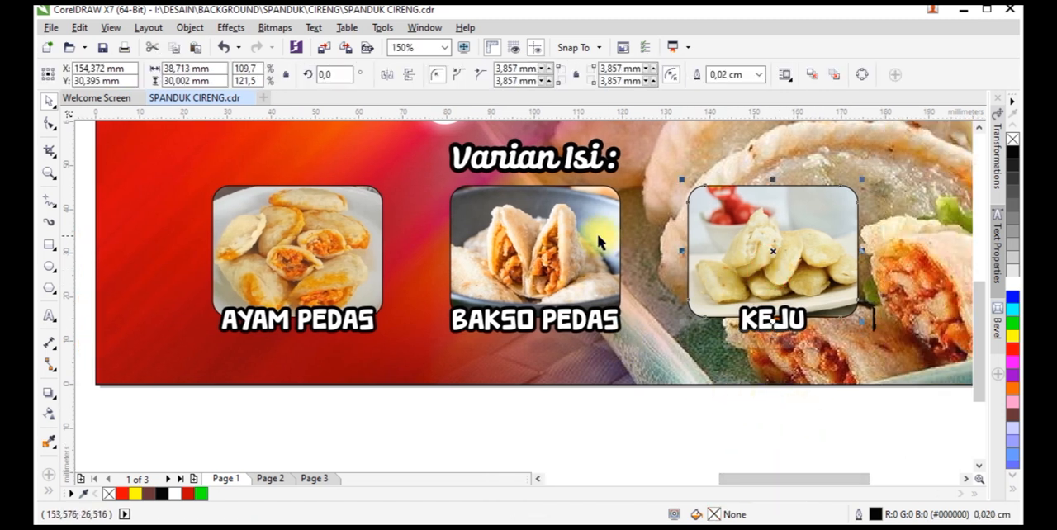
# Give the three product photo frames a white 0.2 cm outline with rounded corners, placed behind the fill and scaling with the object
pyautogui.keyDown('shift'); pyautogui.click(595, 236); pyautogui.keyUp('shift')
pyautogui.keyDown('shift'); pyautogui.click(370, 240); pyautogui.keyUp('shift')
pyautogui.press('F12')
pyautogui.click(427, 171)
pyautogui.click(421, 289)
pyautogui.click(476, 277)
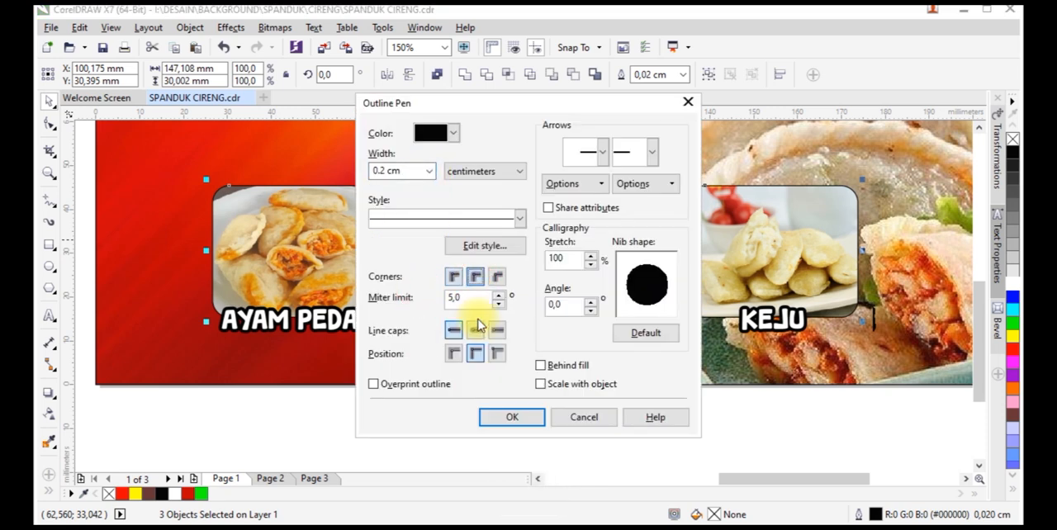
pyautogui.click(453, 133)
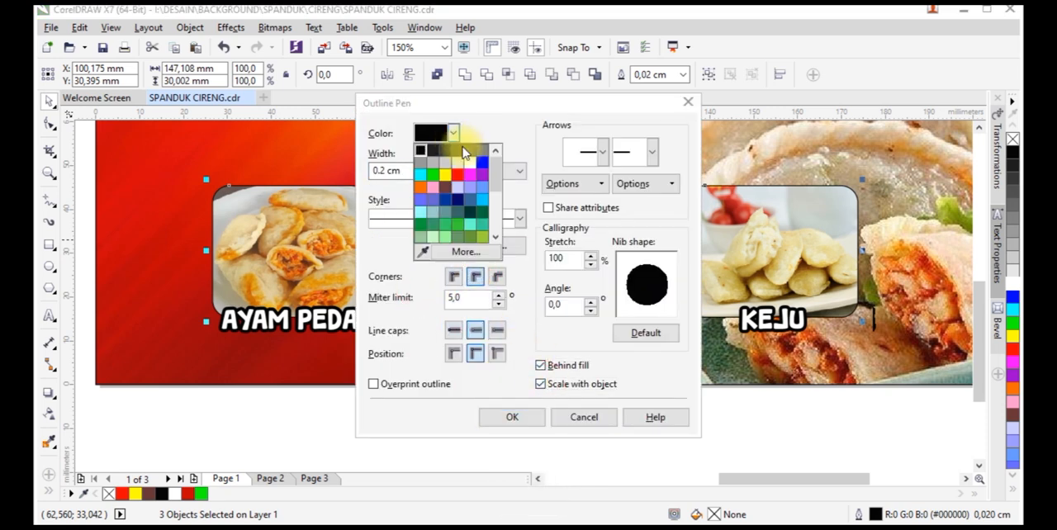
pyautogui.click(469, 163)
pyautogui.click(499, 413)
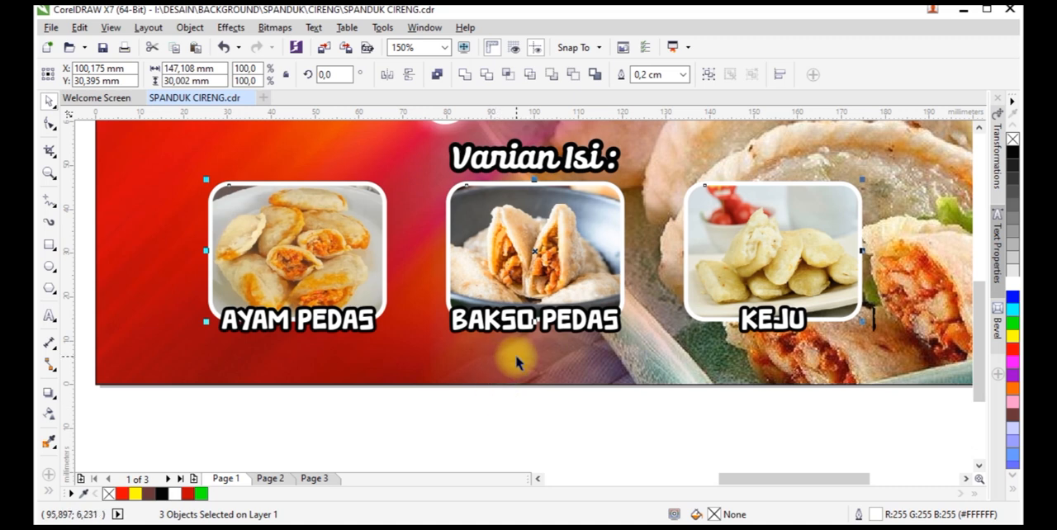
# Fill the three captions beneath the product photos with yellow
pyautogui.scroll(-2, 607, 322)
pyautogui.moveTo(385, 399); pyautogui.dragTo(727, 294)
pyautogui.scroll(2, 701, 314)
pyautogui.click(1016, 342)
pyautogui.click(1014, 338)
pyautogui.scroll(-2, 639, 320)
pyautogui.click(637, 396)
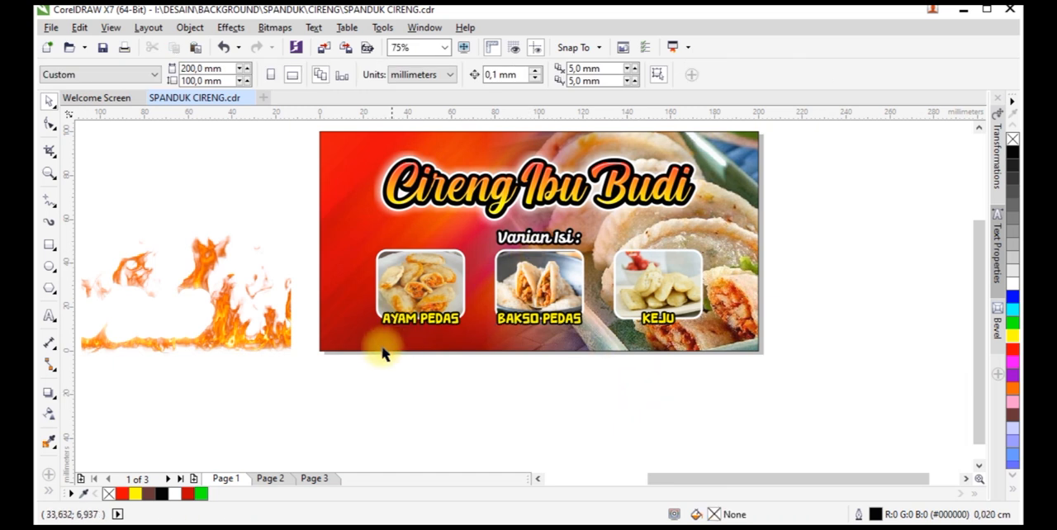
# Move the flame picture below the banner and place a mirrored copy beside it so the two meet end to end
pyautogui.moveTo(231, 341); pyautogui.dragTo(343, 303)
pyautogui.scroll(-1, 343, 303)
pyautogui.click(328, 369)
pyautogui.moveTo(311, 332); pyautogui.dragTo(372, 389)
pyautogui.scroll(1, 351, 349)
pyautogui.moveTo(223, 344); pyautogui.dragTo(465, 361)
pyautogui.scroll(1, 463, 363)
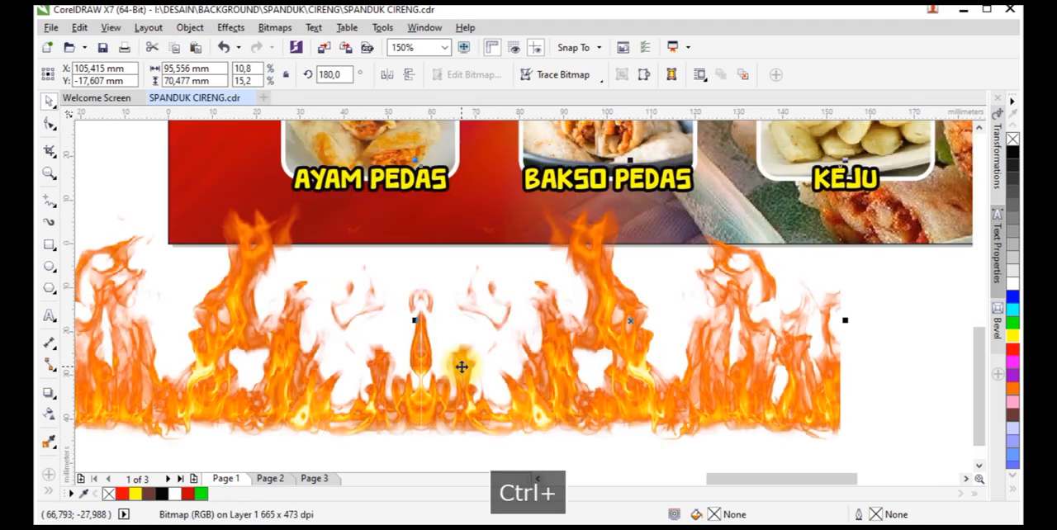
# Group the two flame pictures and move the group up over the banner's lower part
pyautogui.scroll(-1, 455, 371)
pyautogui.keyDown('shift'); pyautogui.click(383, 395); pyautogui.keyUp('shift')
pyautogui.hotkey('ctrl', 'g')
pyautogui.moveTo(382, 394); pyautogui.dragTo(493, 314)
# Enlarge the flame group to about 213.5 × 78.8 mm so it spans the banner's full width along its lower edge
pyautogui.scroll(-1, 582, 266)
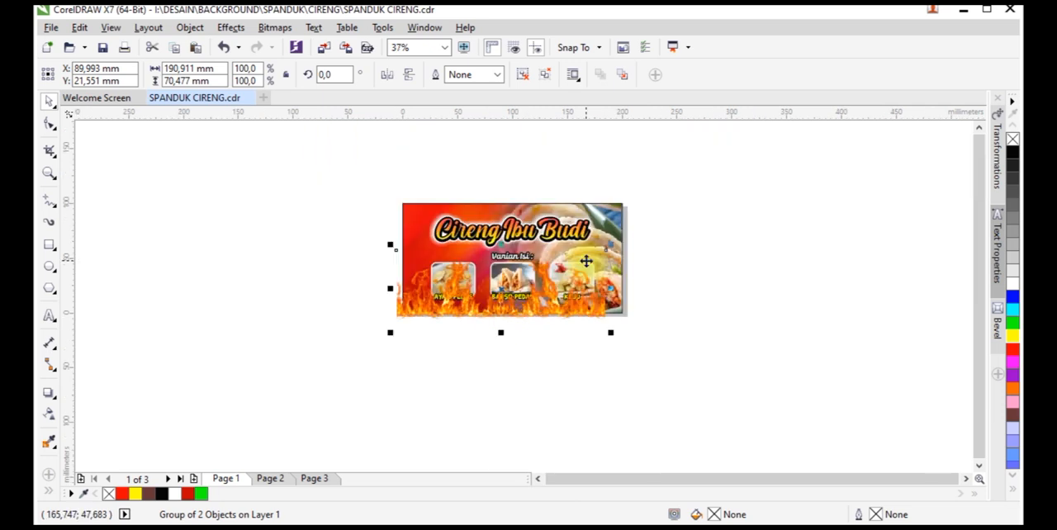
pyautogui.scroll(1, 581, 266)
pyautogui.moveTo(628, 238); pyautogui.dragTo(670, 219)
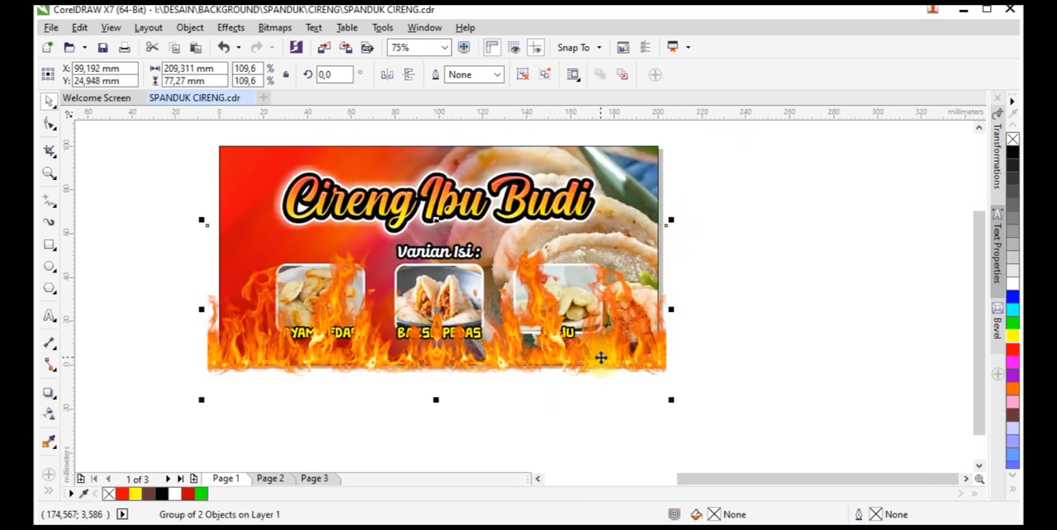
pyautogui.moveTo(609, 351); pyautogui.dragTo(609, 345)
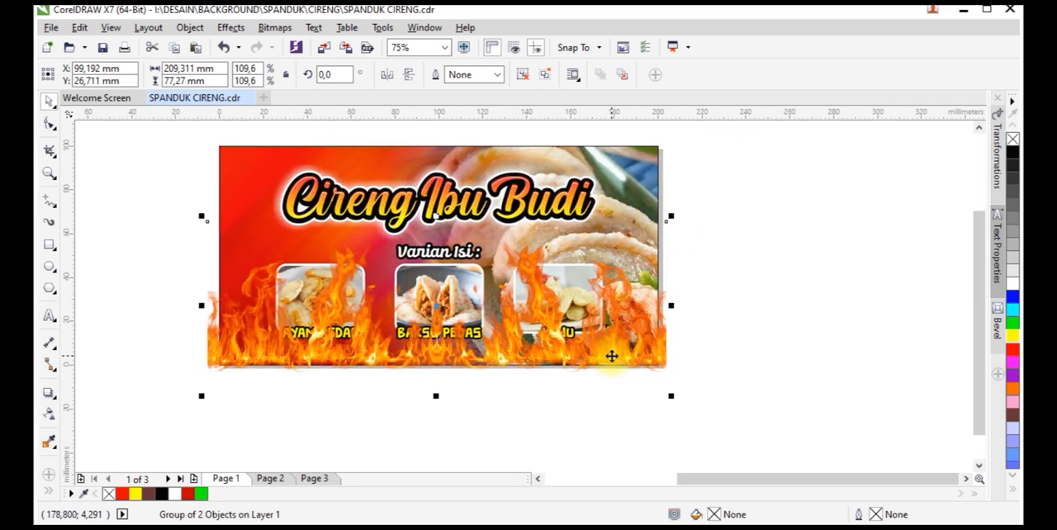
pyautogui.scroll(-1, 694, 231)
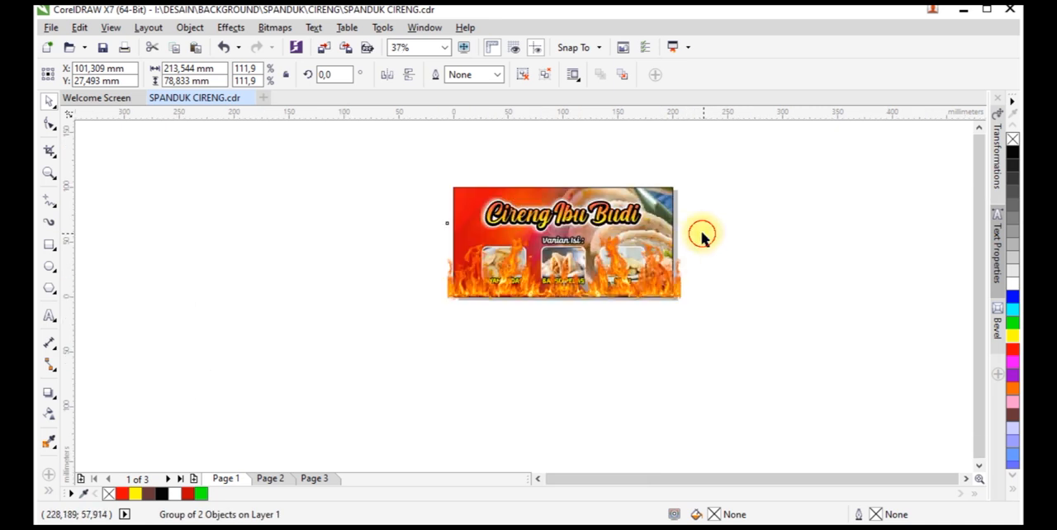
# Examine page 2 and the area around it for stray off-page objects
pyautogui.moveTo(317, 137); pyautogui.dragTo(418, 301)
pyautogui.click(274, 481)
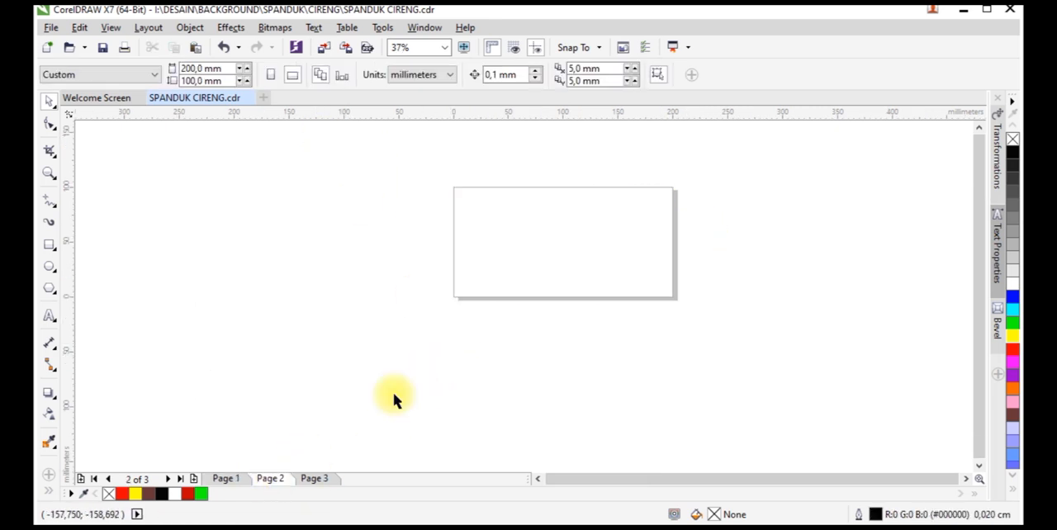
pyautogui.moveTo(404, 157); pyautogui.dragTo(688, 413)
pyautogui.press('Delete')
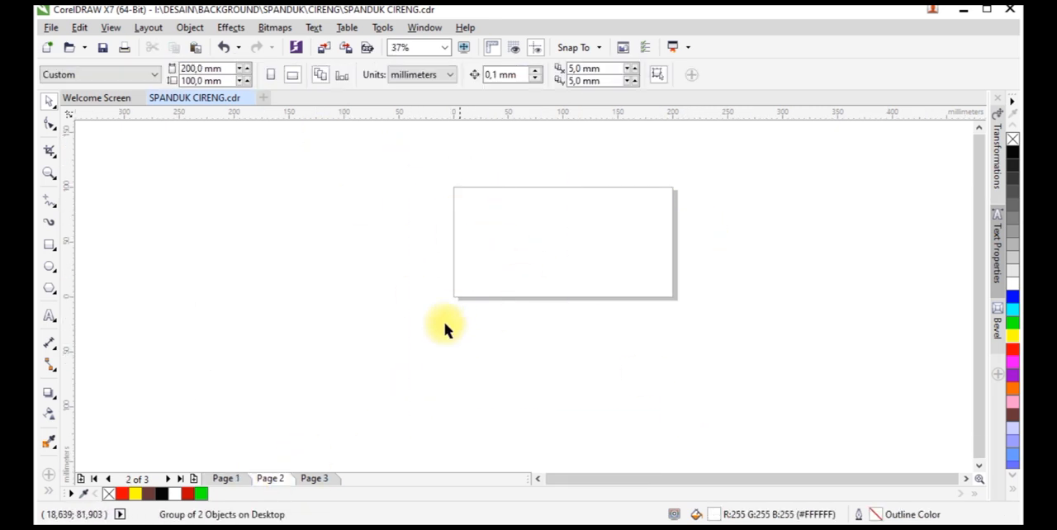
# Locate the white halal logo on page 1 using the Wireframe view, restore the Enhanced view and move the logo to the banner's upper-left corner
pyautogui.click(226, 479)
pyautogui.click(110, 28)
pyautogui.click(123, 59)
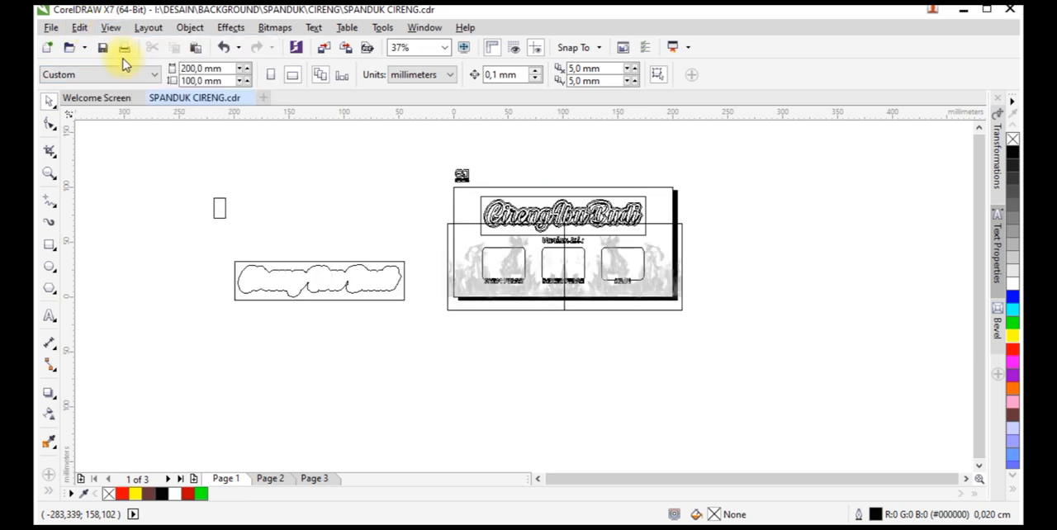
pyautogui.click(110, 28)
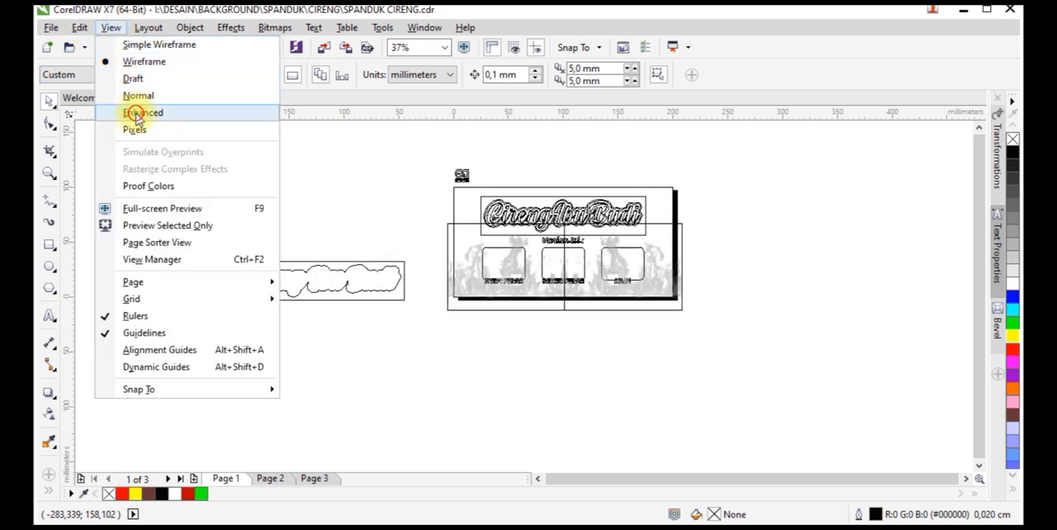
pyautogui.click(136, 113)
pyautogui.click(235, 211)
pyautogui.moveTo(284, 208); pyautogui.dragTo(466, 206)
# PowerClip the flame group inside the banner's background rectangle
pyautogui.click(412, 271)
pyautogui.scroll(1, 532, 279)
pyautogui.click(543, 313)
pyautogui.rightClick(543, 313)
pyautogui.click(589, 171)
pyautogui.click(423, 175)
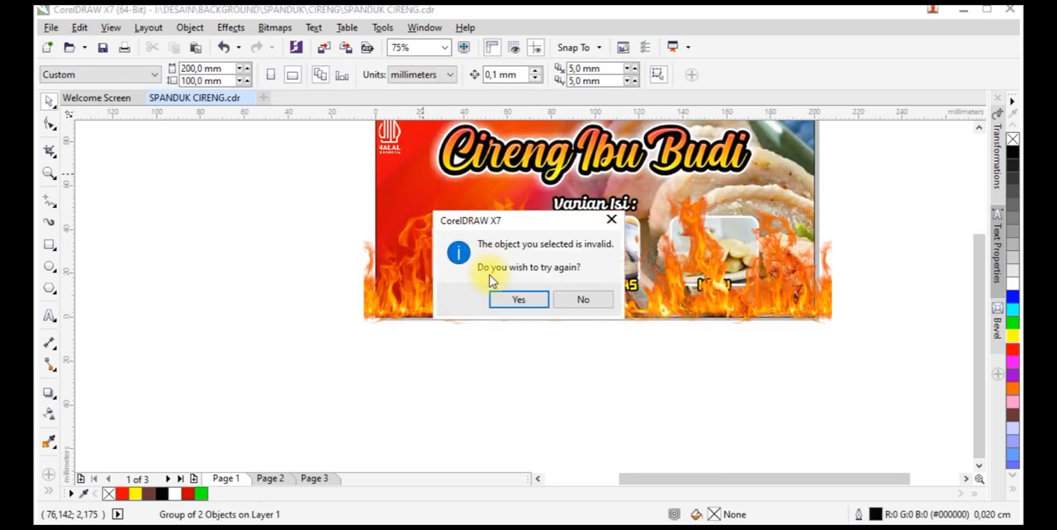
pyautogui.click(512, 299)
pyautogui.click(526, 307)
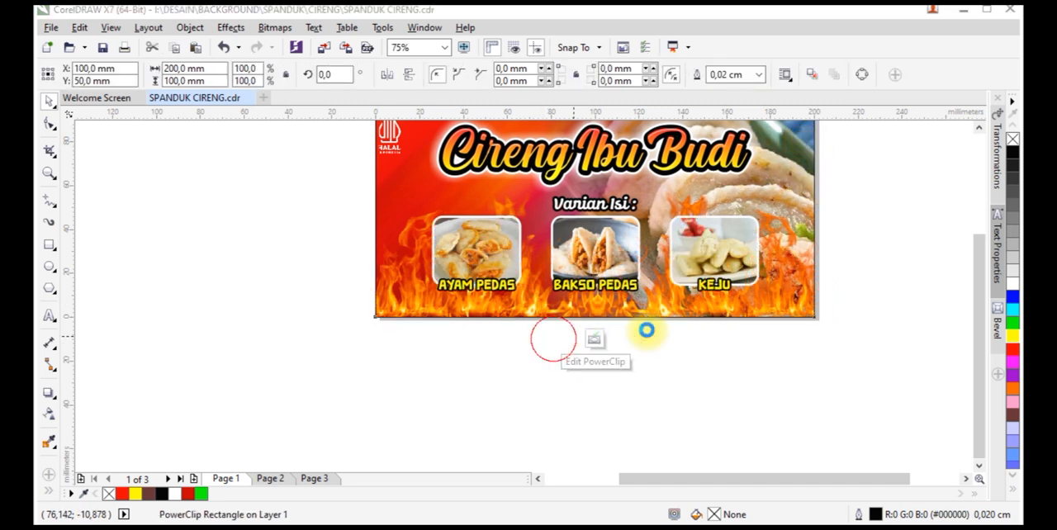
# Open the background PowerClip's contents for editing and send the flames back one level behind the dumpling photo
pyautogui.click(554, 340)
pyautogui.hotkey('ctrl', 'pagedown')
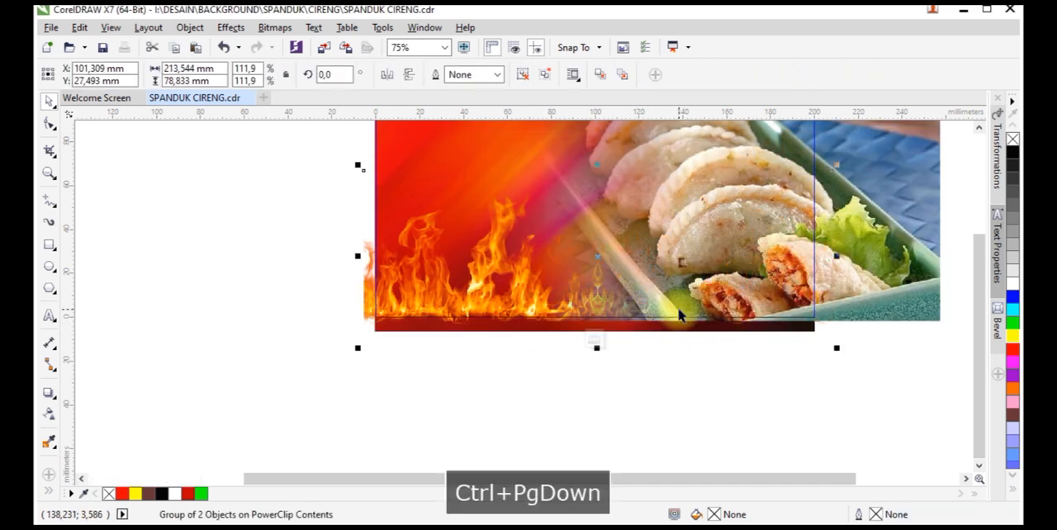
pyautogui.scroll(-2, 597, 354)
pyautogui.scroll(2, 685, 267)
pyautogui.click(629, 445)
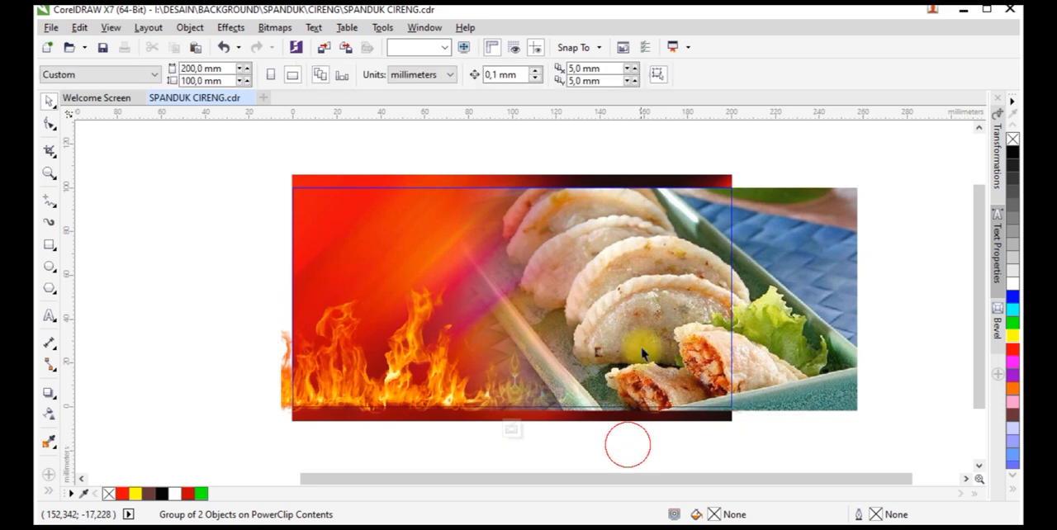
# Adjust the dumpling photo's linear transparency to an angle of about -168.7° and finish editing the PowerClip contents
pyautogui.click(642, 352)
pyautogui.click(49, 413)
pyautogui.click(603, 292)
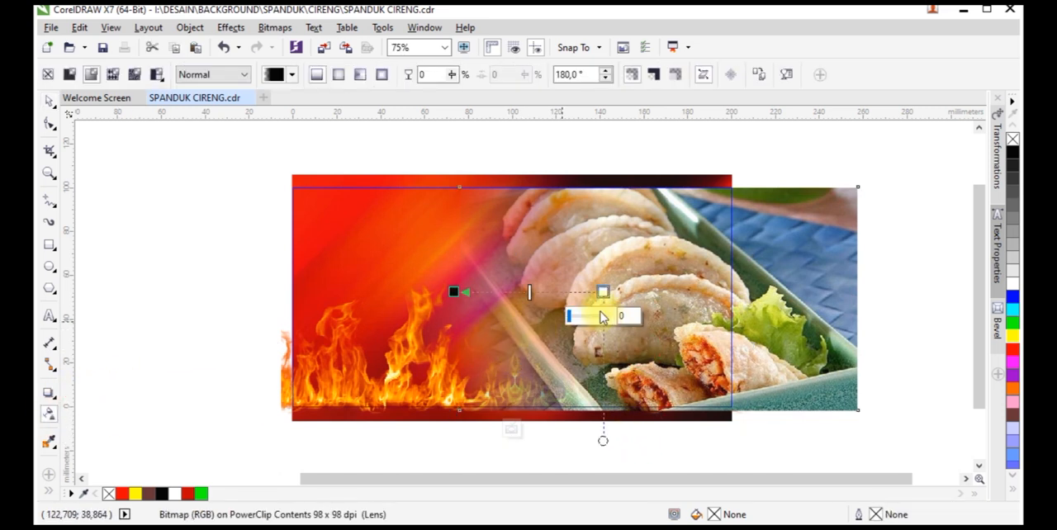
pyautogui.moveTo(455, 291); pyautogui.dragTo(478, 306)
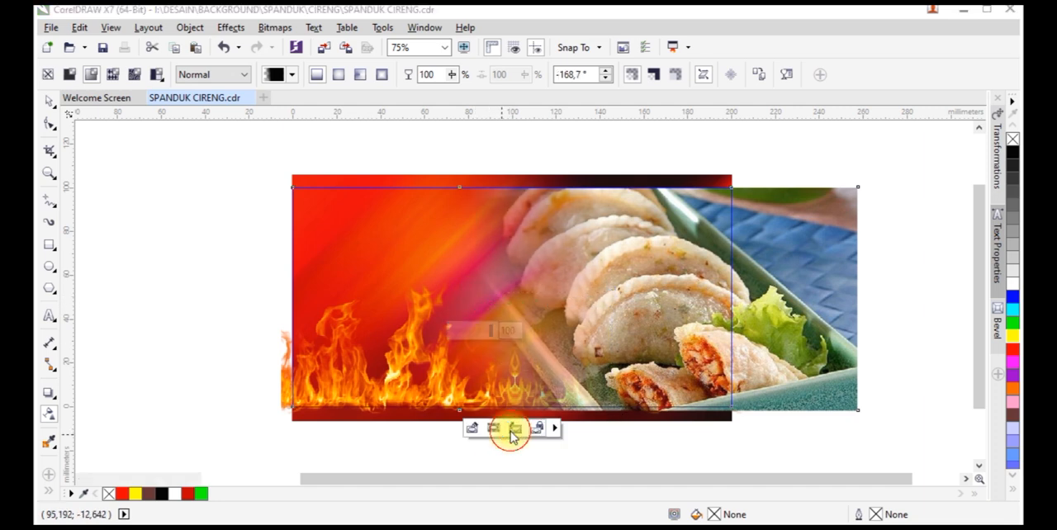
pyautogui.click(514, 431)
pyautogui.click(208, 281)
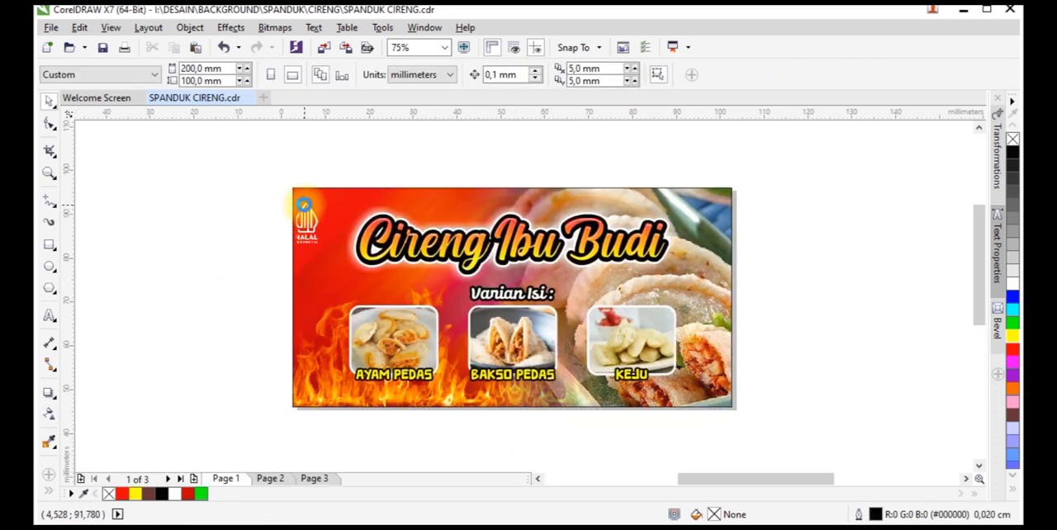
# Reposition the halal logo inside the banner's upper-left corner and enlarge it slightly
pyautogui.scroll(4, 330, 223)
pyautogui.moveTo(334, 226); pyautogui.dragTo(363, 213)
pyautogui.scroll(-2, 363, 213)
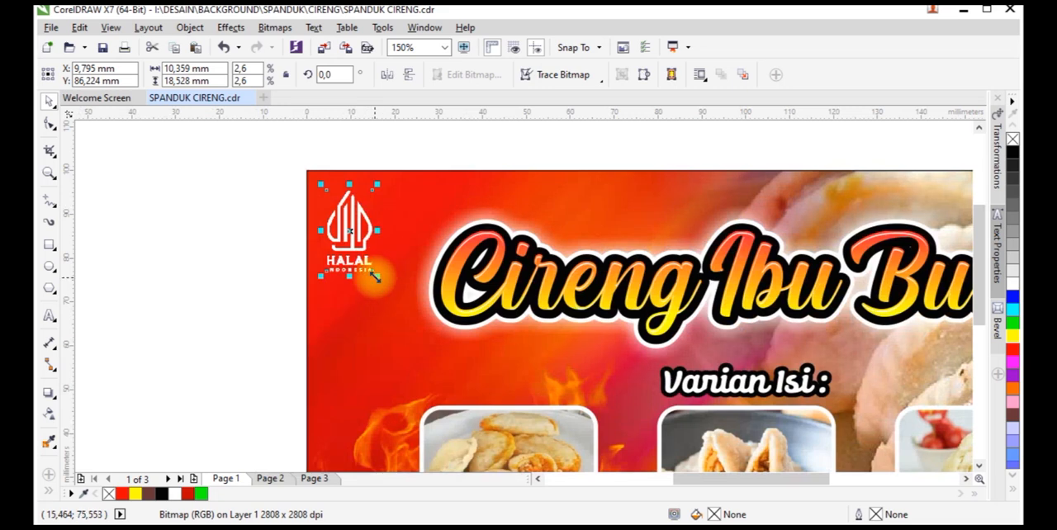
pyautogui.hotkey('ctrl', 'z')
pyautogui.moveTo(377, 277); pyautogui.dragTo(387, 292)
pyautogui.scroll(-1, 240, 239)
pyautogui.click(240, 238)
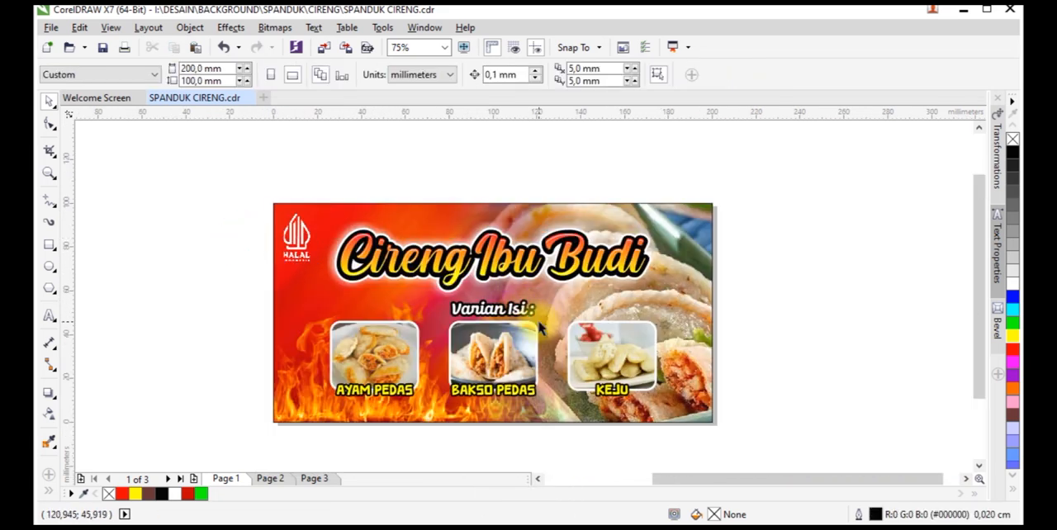
# Draw a rectangle about 27 × 12 mm above the "KEJU" photo and convert it to curves
pyautogui.click(48, 245)
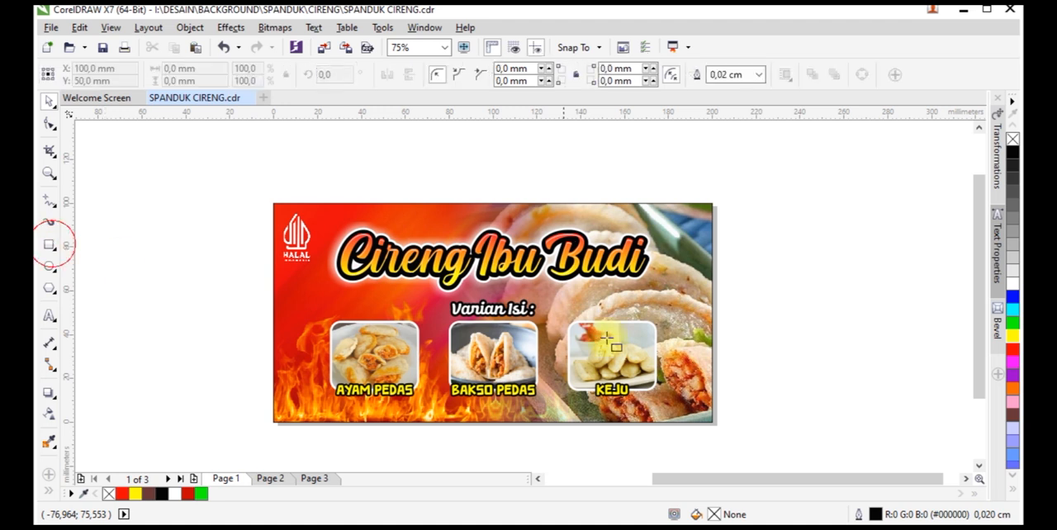
pyautogui.scroll(1, 623, 316)
pyautogui.moveTo(608, 277); pyautogui.dragTo(729, 329)
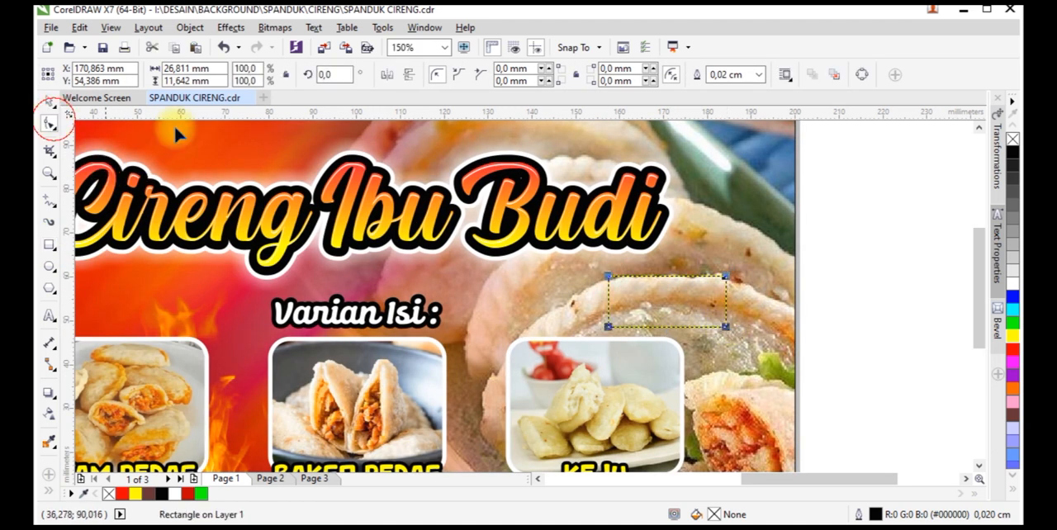
pyautogui.click(862, 76)
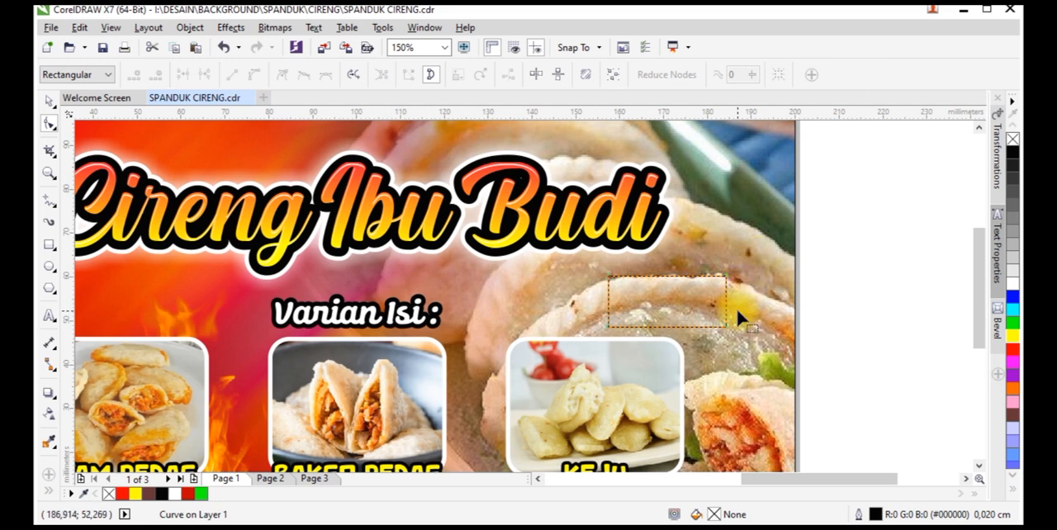
# Reshape the rectangle's corner nodes into a slanted quadrilateral about 35 × 17 mm that is taller at its right end
pyautogui.scroll(1, 738, 313)
pyautogui.moveTo(713, 192); pyautogui.dragTo(712, 196)
pyautogui.moveTo(715, 342); pyautogui.dragTo(731, 345)
pyautogui.moveTo(468, 234); pyautogui.dragTo(533, 357)
pyautogui.moveTo(479, 241); pyautogui.dragTo(421, 241)
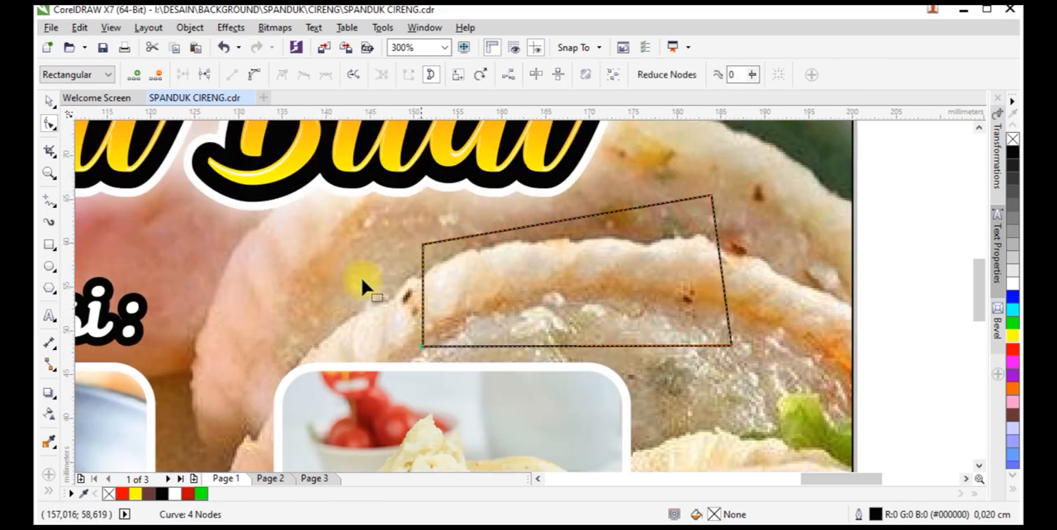
# Fill the quadrilateral with yellow, remove its outline and lower its upper-left corner slightly
pyautogui.click(50, 319)
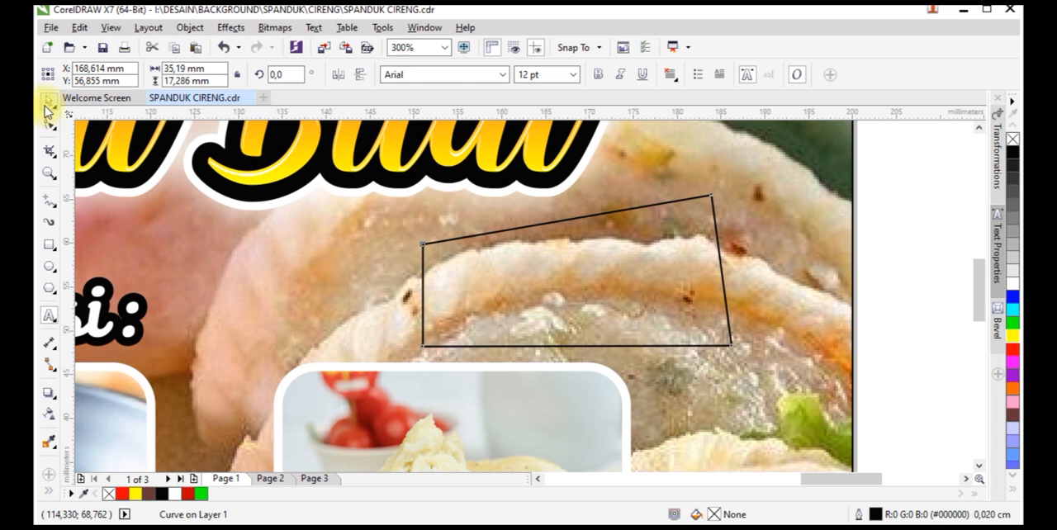
pyautogui.click(47, 105)
pyautogui.click(132, 495)
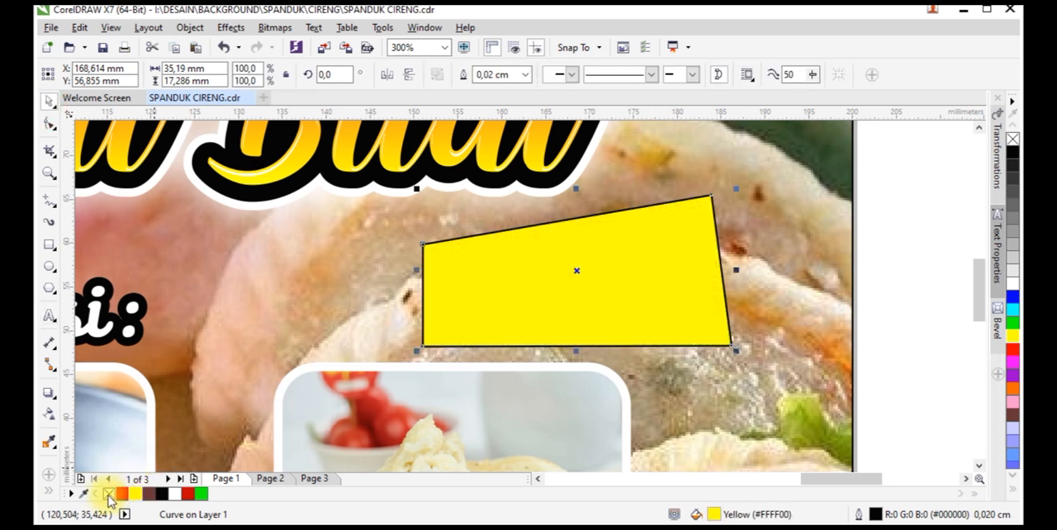
pyautogui.rightClick(108, 494)
pyautogui.click(51, 125)
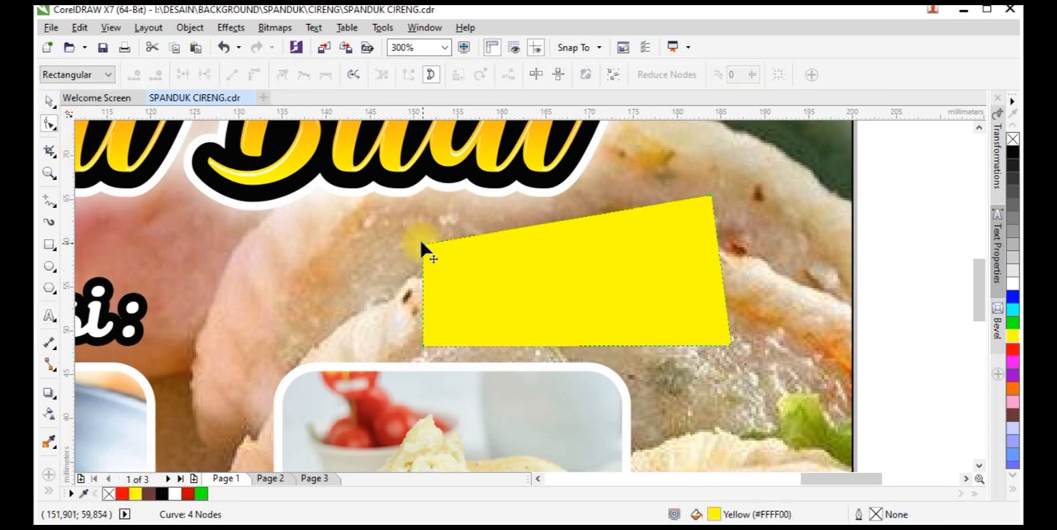
pyautogui.moveTo(422, 245); pyautogui.dragTo(423, 261)
pyautogui.press('space')
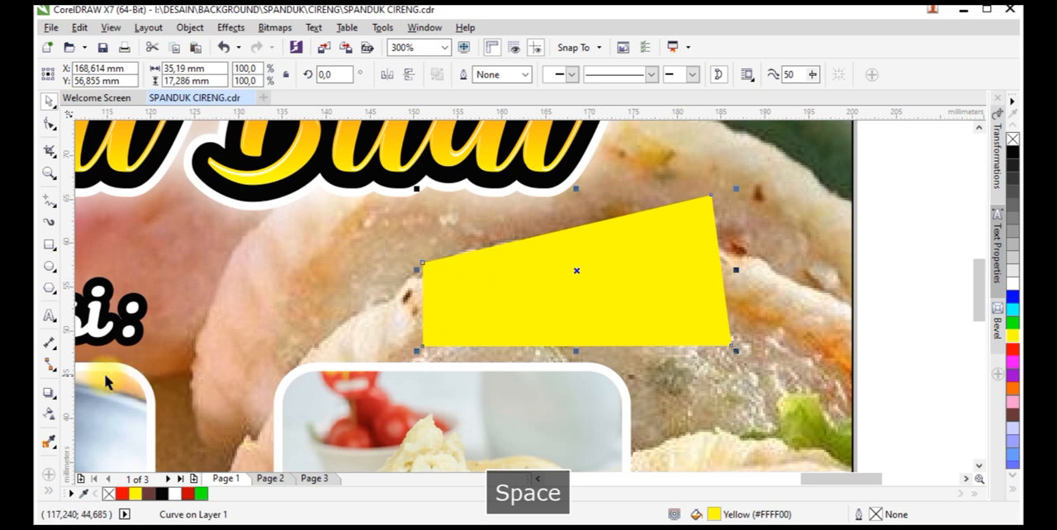
# Add a red outside contour around the yellow shape and break the contour apart from it
pyautogui.click(56, 399)
pyautogui.click(82, 407)
pyautogui.scroll(2, 441, 283)
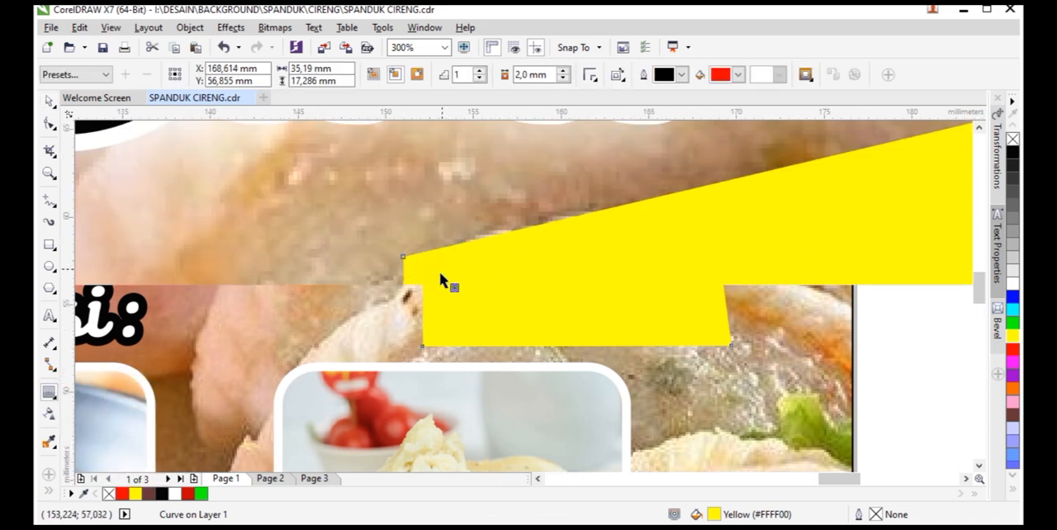
pyautogui.moveTo(404, 250); pyautogui.dragTo(390, 235)
pyautogui.scroll(-1, 443, 232)
pyautogui.rightClick(449, 237)
pyautogui.click(483, 263)
pyautogui.press('space')
# Add the artistic text "Rp. 2.000,-" beside the yellow price shape
pyautogui.click(48, 317)
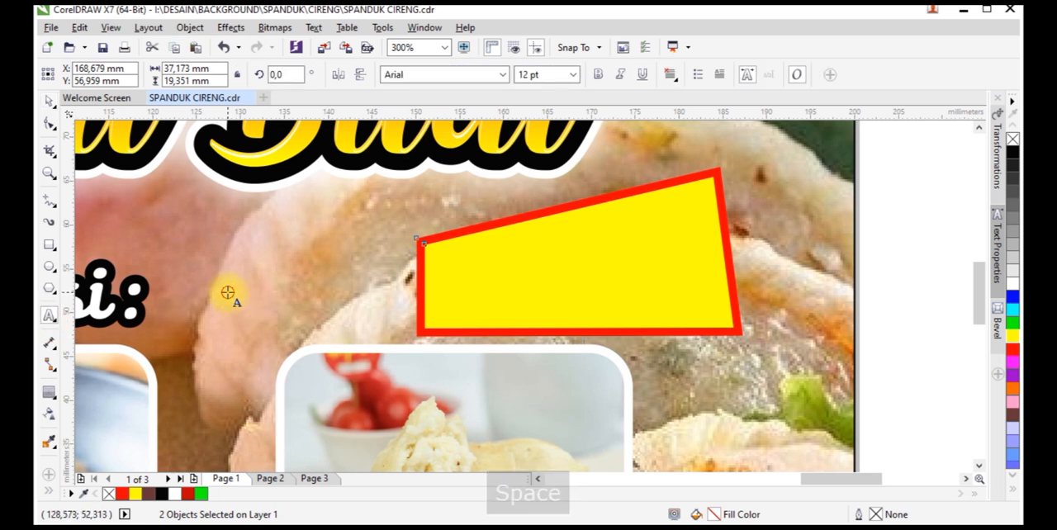
pyautogui.click(229, 295)
pyautogui.write('r')
pyautogui.press('BackSpace')
pyautogui.press('capslock')
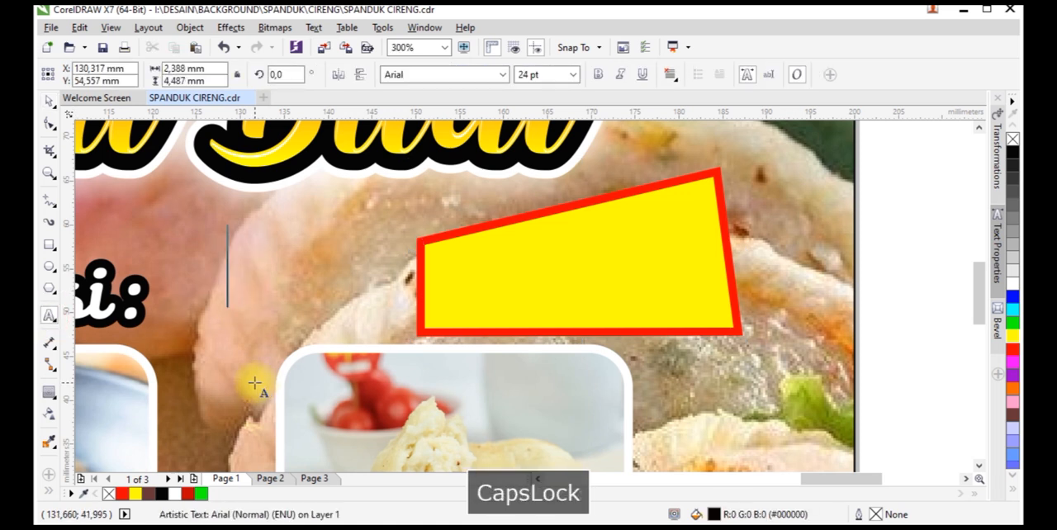
pyautogui.write('Rp. ')
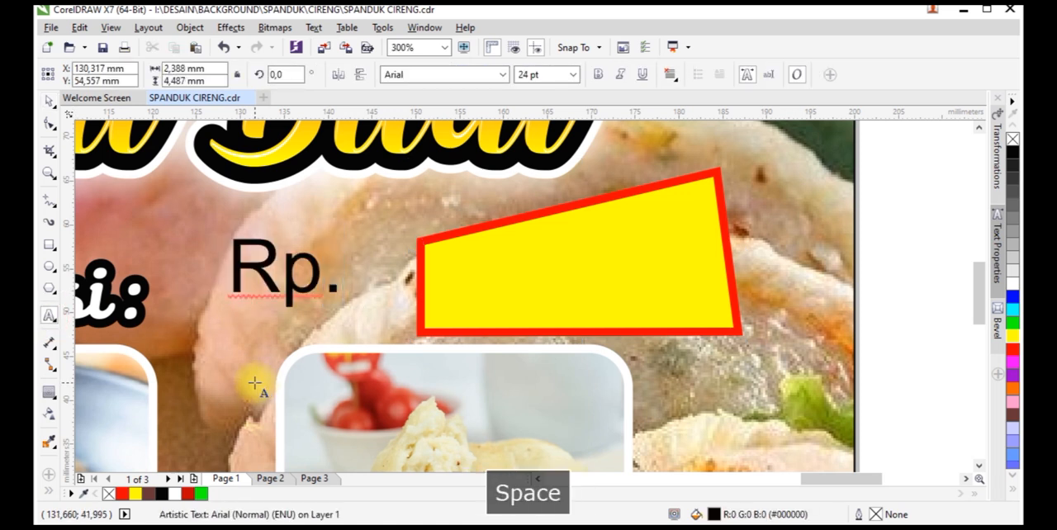
pyautogui.write('2.000,-')
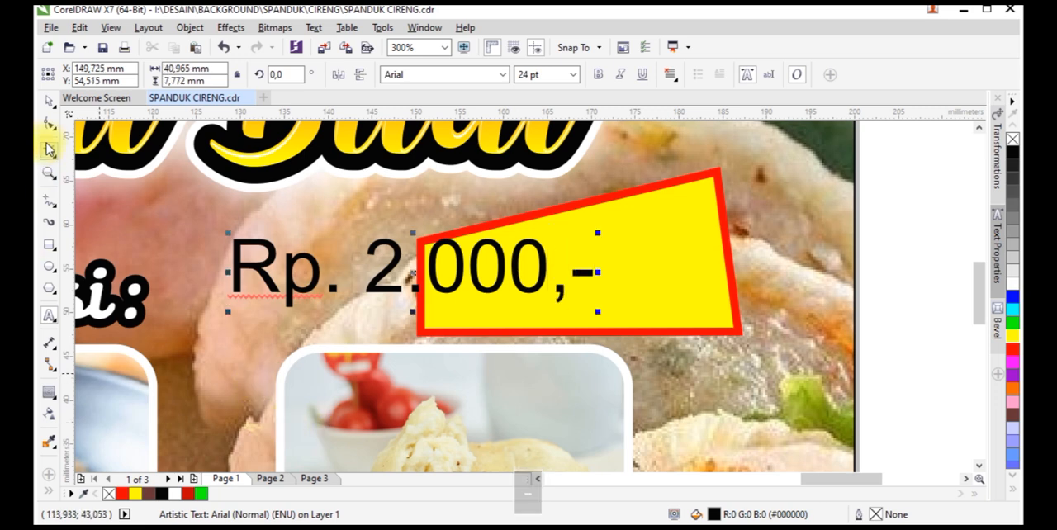
pyautogui.click(48, 100)
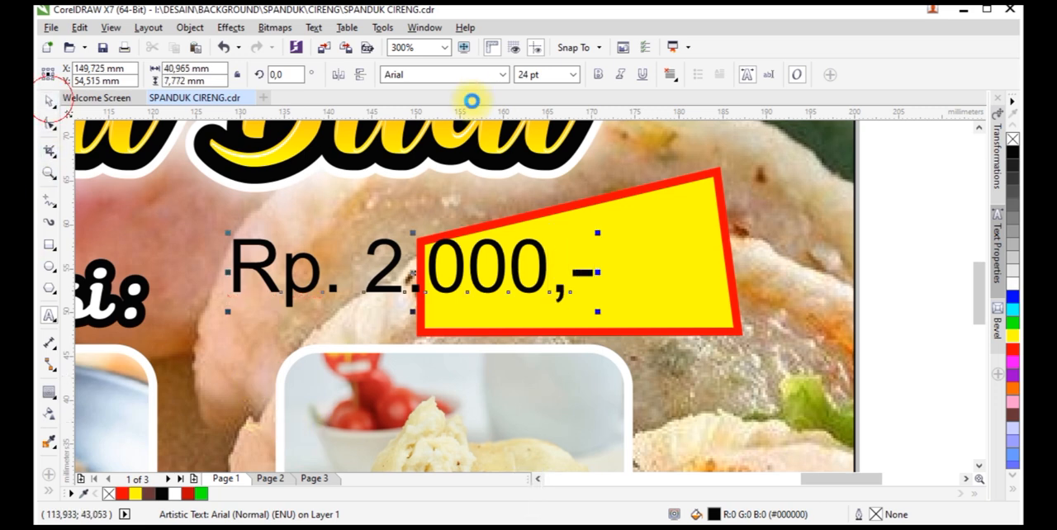
# Set the price text in Burger Free and fit it inside the yellow shape at about 31 × 5.5 mm
pyautogui.click(499, 76)
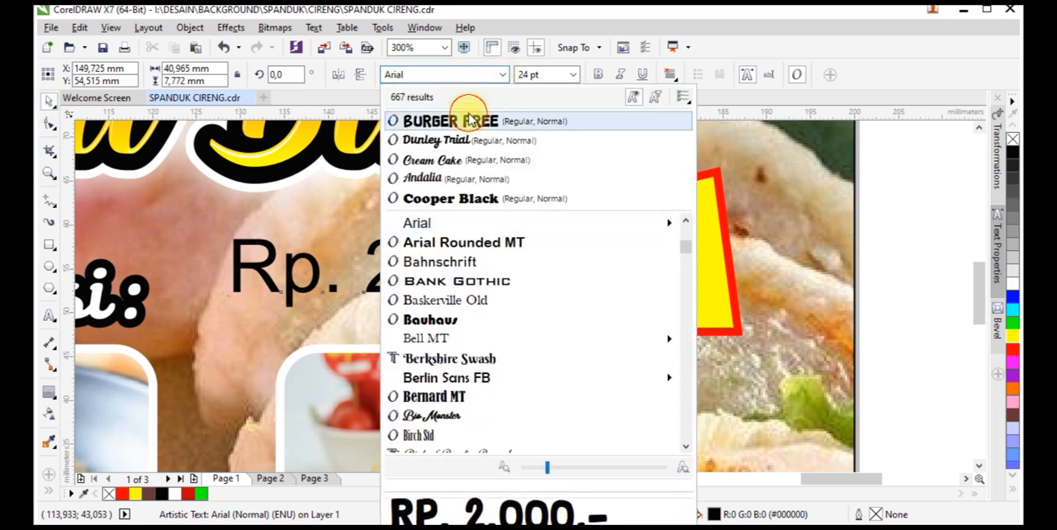
pyautogui.click(482, 119)
pyautogui.moveTo(491, 269); pyautogui.dragTo(698, 290)
pyautogui.moveTo(807, 324); pyautogui.dragTo(718, 312)
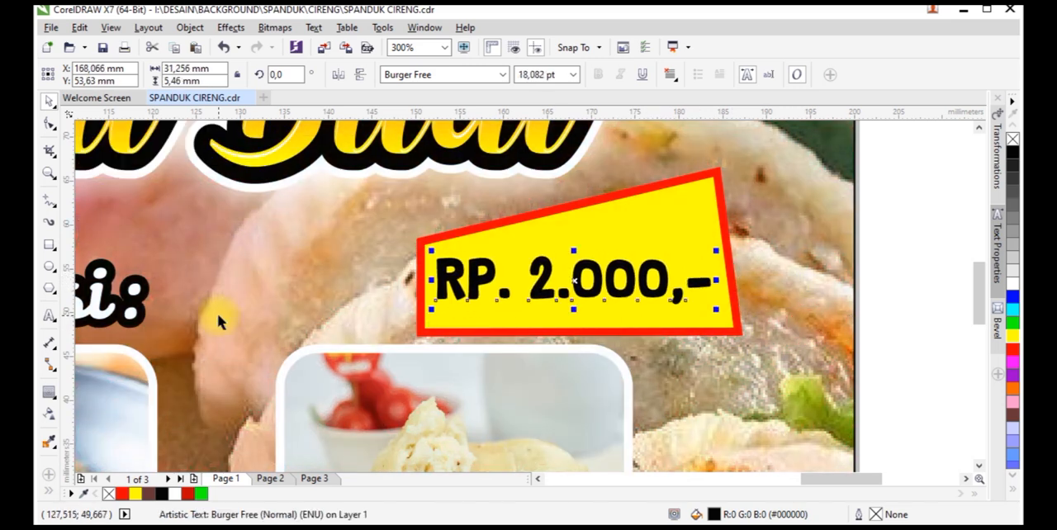
# Apply an envelope to the price text, delete its middle nodes and convert its sides to straight lines
pyautogui.click(58, 393)
pyautogui.click(118, 458)
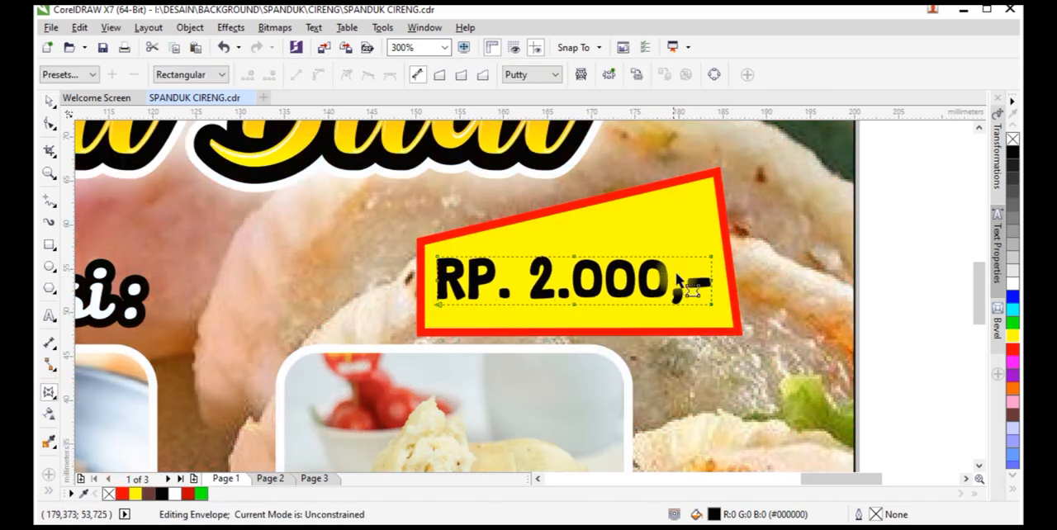
pyautogui.moveTo(611, 339); pyautogui.dragTo(612, 339)
pyautogui.press('Delete')
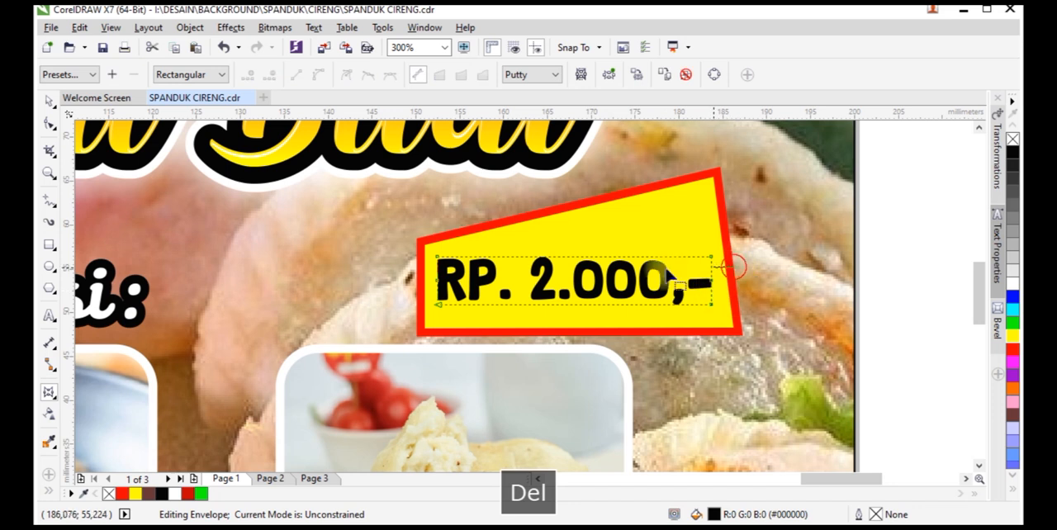
pyautogui.moveTo(392, 285); pyautogui.dragTo(393, 285)
pyautogui.press('Delete')
pyautogui.moveTo(385, 234); pyautogui.dragTo(473, 272)
pyautogui.click(297, 78)
# Reshape the envelope's corners so the price text follows the slanted label, about 30 × 10.5 mm and taller at its right end
pyautogui.moveTo(711, 256); pyautogui.dragTo(699, 209)
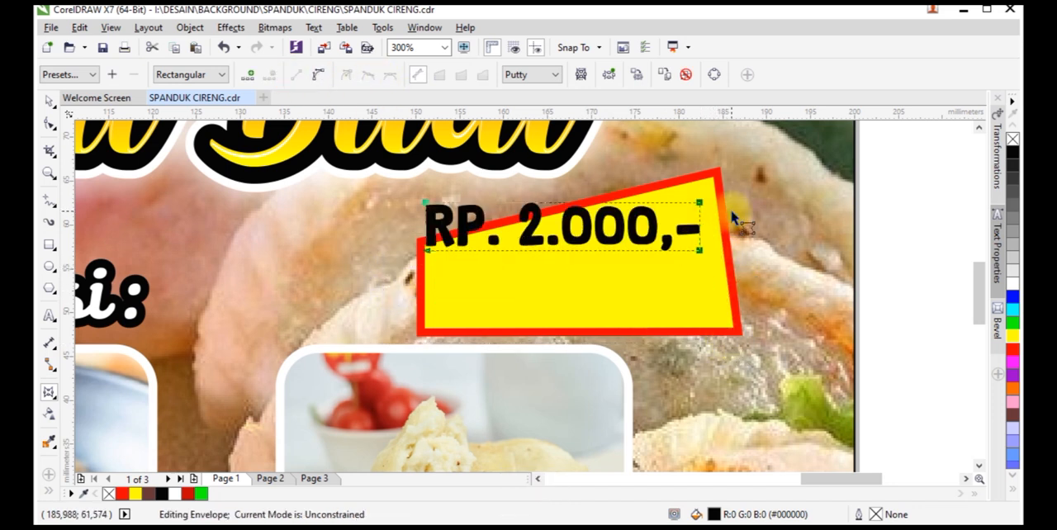
pyautogui.hotkey('ctrl', 'z')
pyautogui.moveTo(707, 254); pyautogui.dragTo(701, 200)
pyautogui.moveTo(709, 305); pyautogui.dragTo(716, 311)
pyautogui.moveTo(437, 257); pyautogui.dragTo(445, 260)
pyautogui.moveTo(439, 305); pyautogui.dragTo(447, 311)
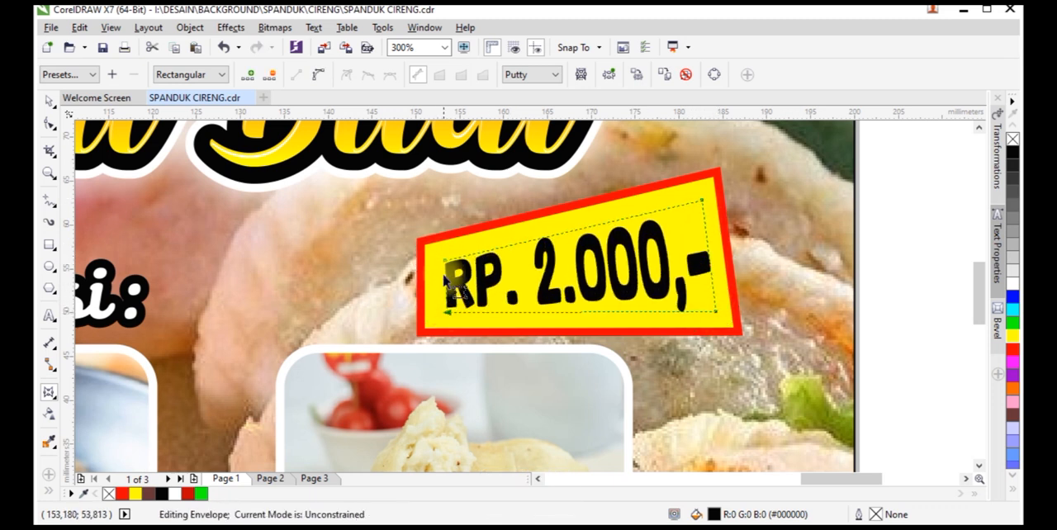
pyautogui.press('space')
# Enlarge the price text to about 31 × 10.7 mm and place a duplicate slightly below it
pyautogui.scroll(2, 599, 285)
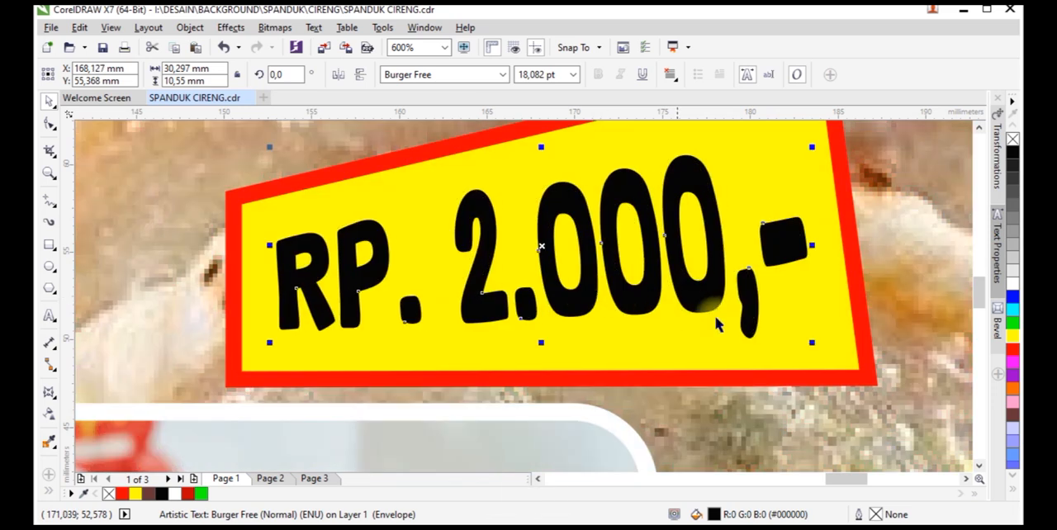
pyautogui.moveTo(813, 342); pyautogui.dragTo(822, 347)
pyautogui.moveTo(762, 308); pyautogui.dragTo(763, 317)
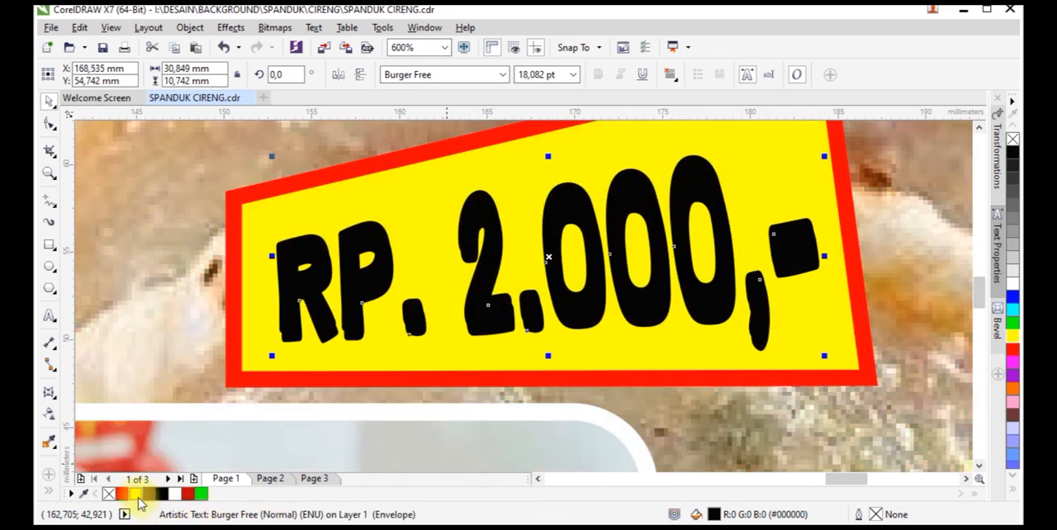
# Fill the lower copy with dark yellow #C4A300, and bring the original price text to the front with a red fill
pyautogui.click(139, 500)
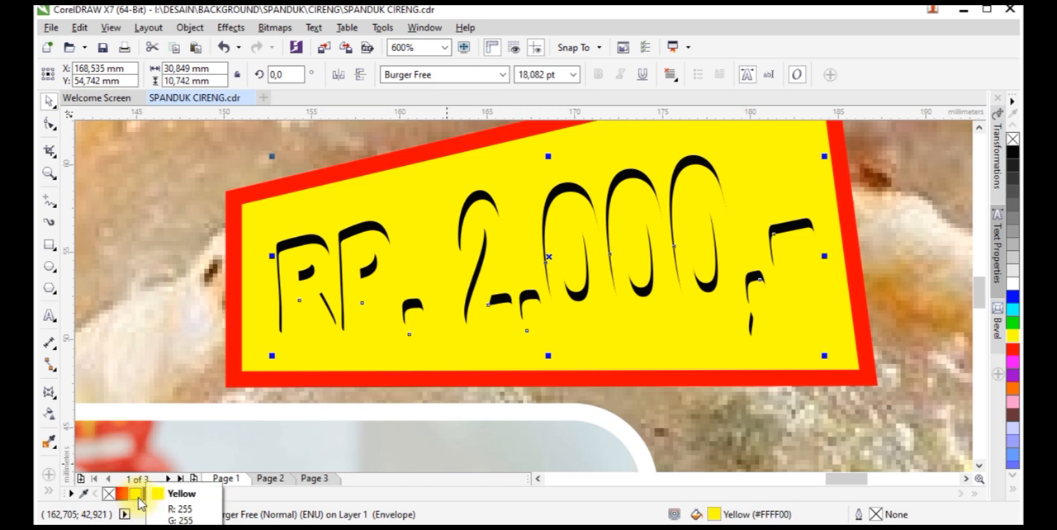
pyautogui.press('F11')
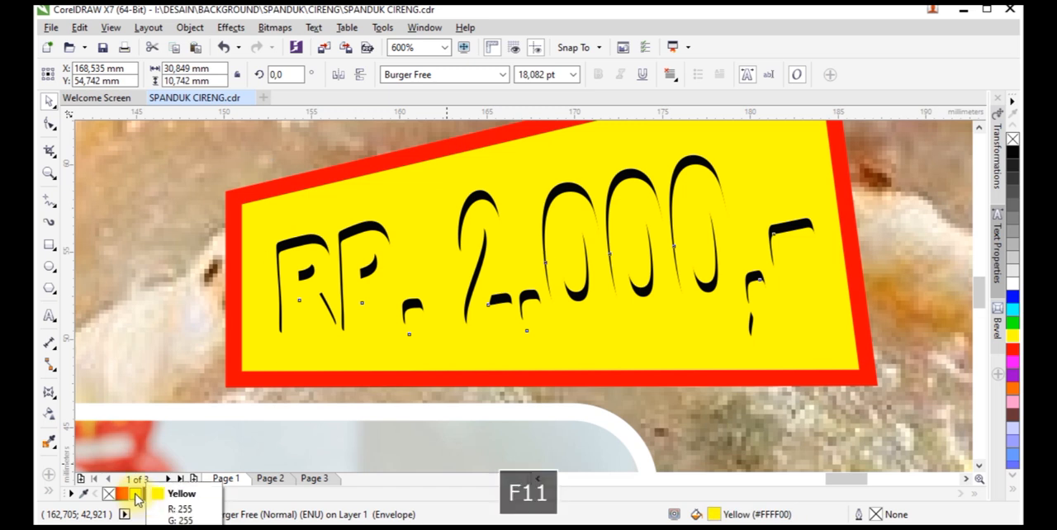
pyautogui.click(504, 174)
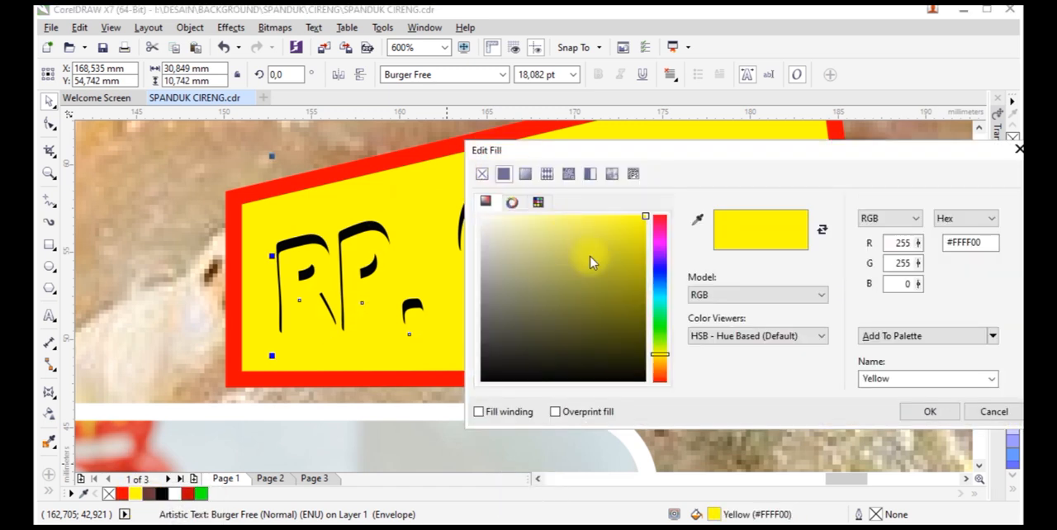
pyautogui.click(645, 254)
pyautogui.click(661, 360)
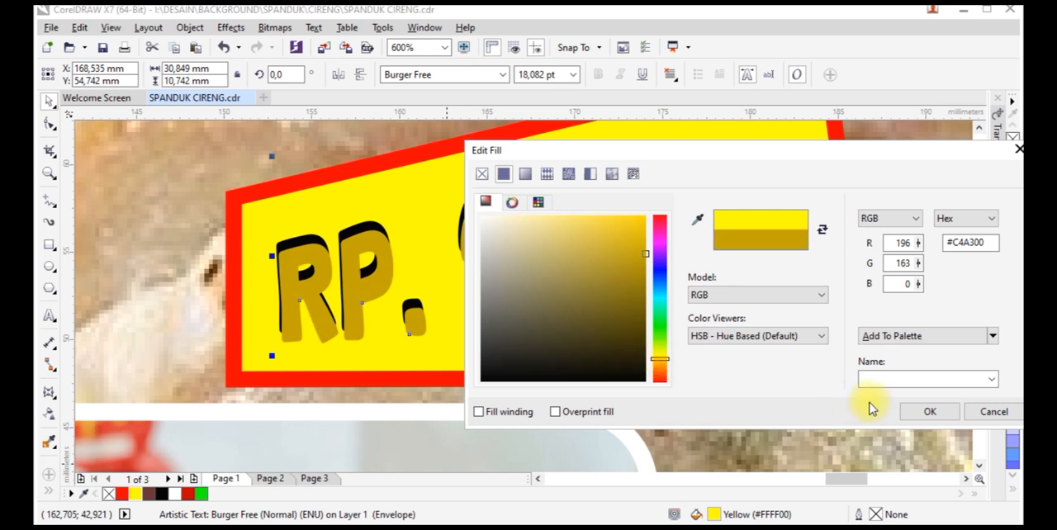
pyautogui.click(912, 411)
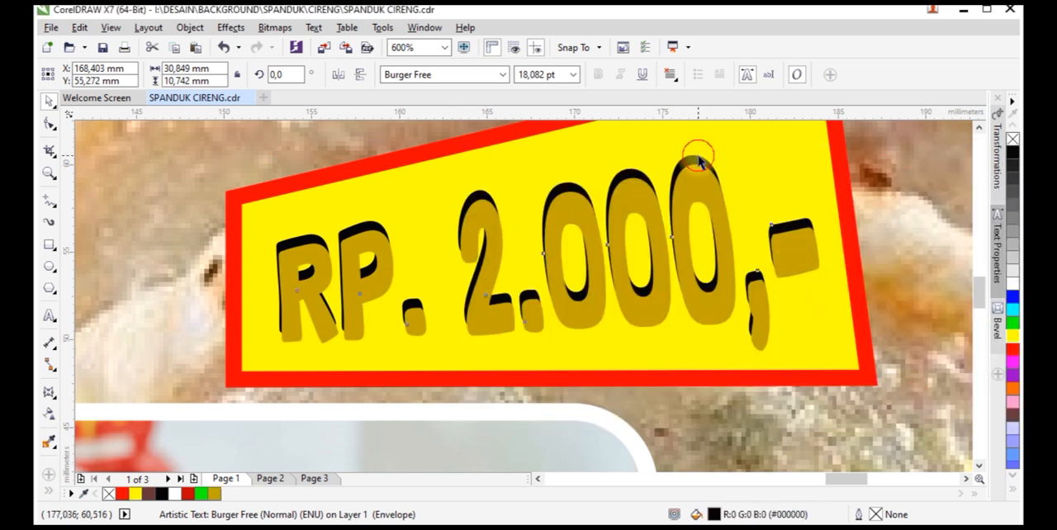
pyautogui.hotkey('shift', 'pageup')
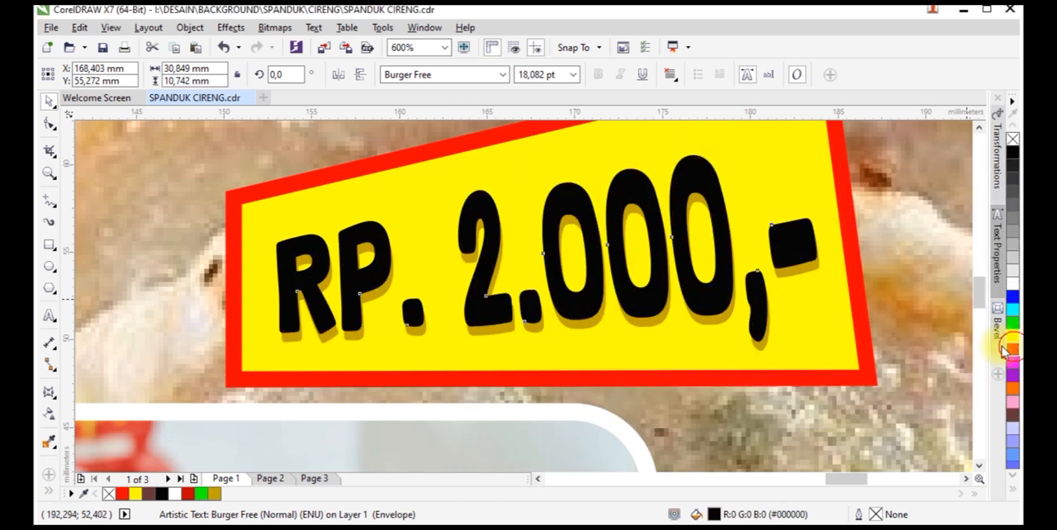
pyautogui.click(1014, 349)
# Select the whole price label, make it slightly smaller and position it above the "KEJU" photo
pyautogui.scroll(-2, 579, 285)
pyautogui.moveTo(738, 210); pyautogui.dragTo(470, 343)
pyautogui.moveTo(658, 317); pyautogui.dragTo(639, 270)
pyautogui.scroll(-2, 652, 271)
pyautogui.click(746, 298)
pyautogui.scroll(1, 535, 325)
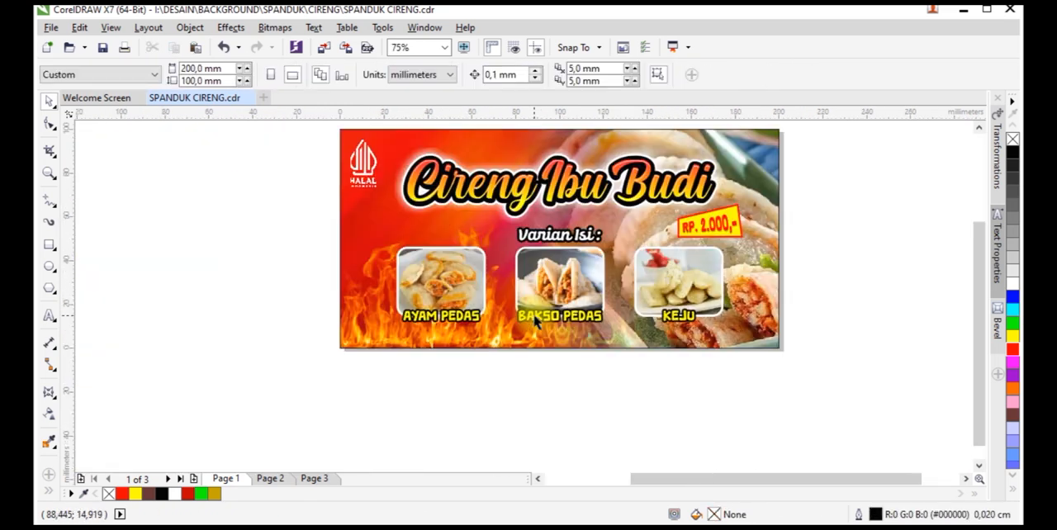
# Move the heading, "Varian Isi :" text, captioned photos and price label slightly upward together
pyautogui.scroll(-1, 459, 281)
pyautogui.moveTo(680, 182); pyautogui.dragTo(413, 350)
pyautogui.scroll(3, 475, 296)
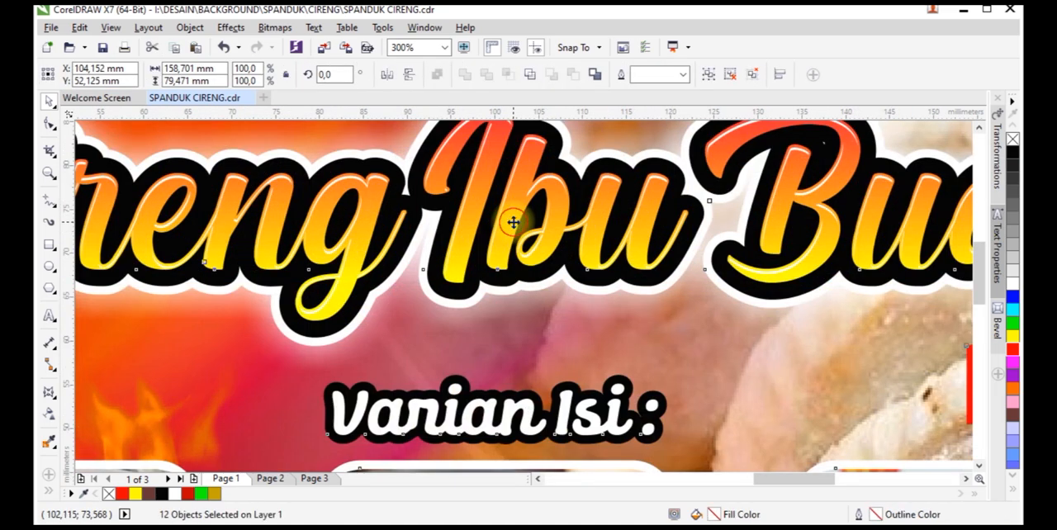
pyautogui.scroll(-1, 514, 266)
pyautogui.scroll(-1, 530, 229)
pyautogui.scroll(1, 543, 226)
pyautogui.moveTo(544, 225); pyautogui.dragTo(545, 218)
pyautogui.scroll(-1, 545, 217)
pyautogui.click(545, 455)
# Copy the "Varian Isi :" text to the banner's lower-left corner and change its wording to "Terima Pesanan :"
pyautogui.moveTo(526, 276); pyautogui.dragTo(367, 382)
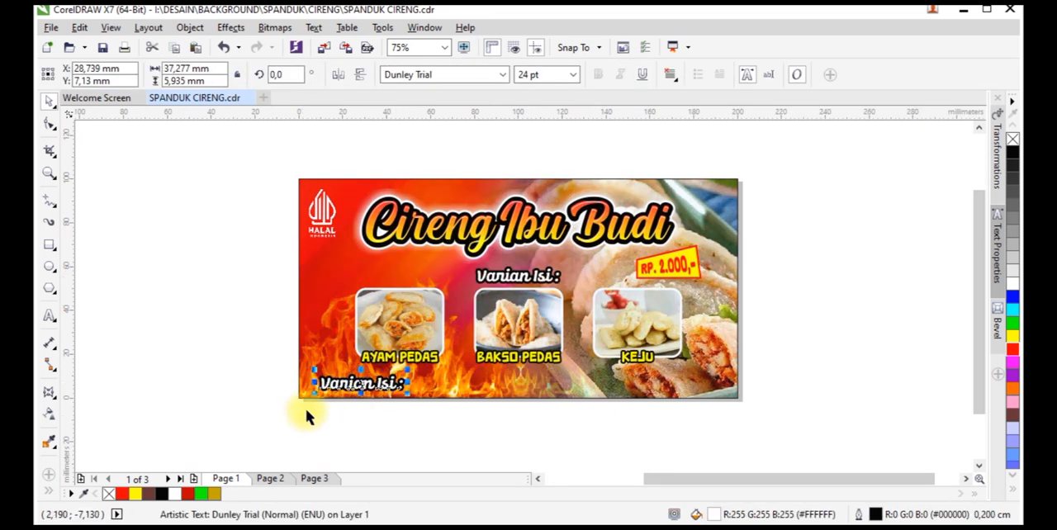
pyautogui.scroll(1, 301, 412)
pyautogui.click(49, 319)
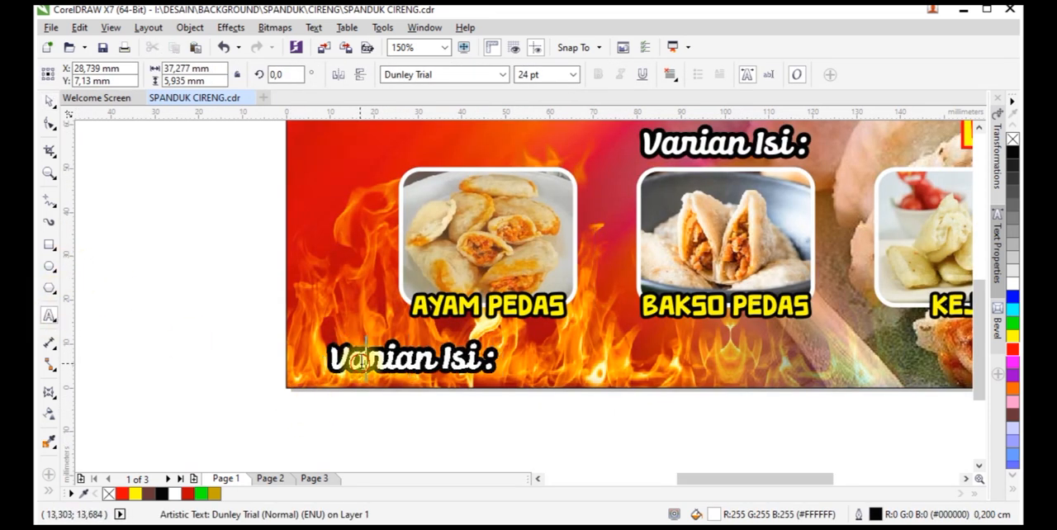
pyautogui.hotkey('ctrl', 'a')
pyautogui.write('Ter')
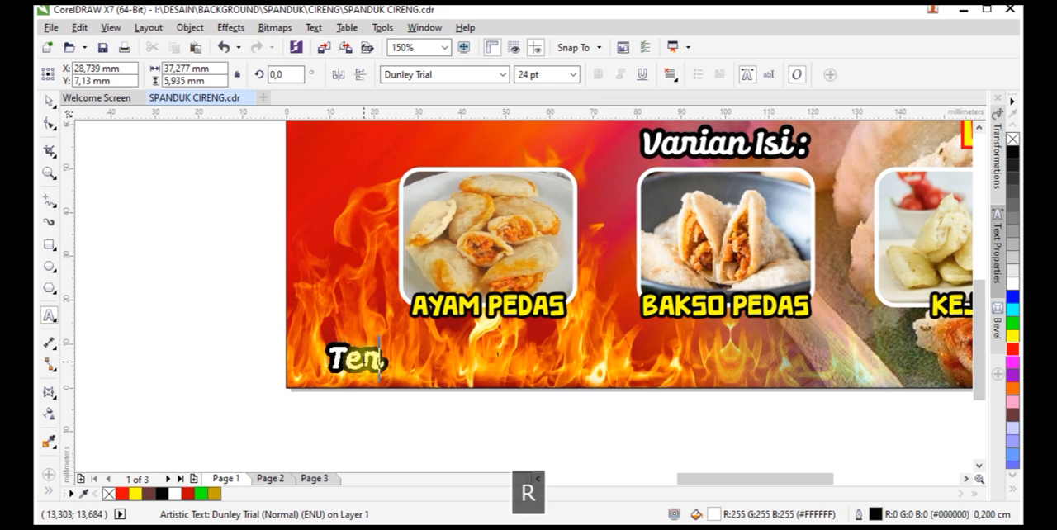
pyautogui.write('ima Pe')
pyautogui.press('BackSpace')
pyautogui.write('Pesanan')
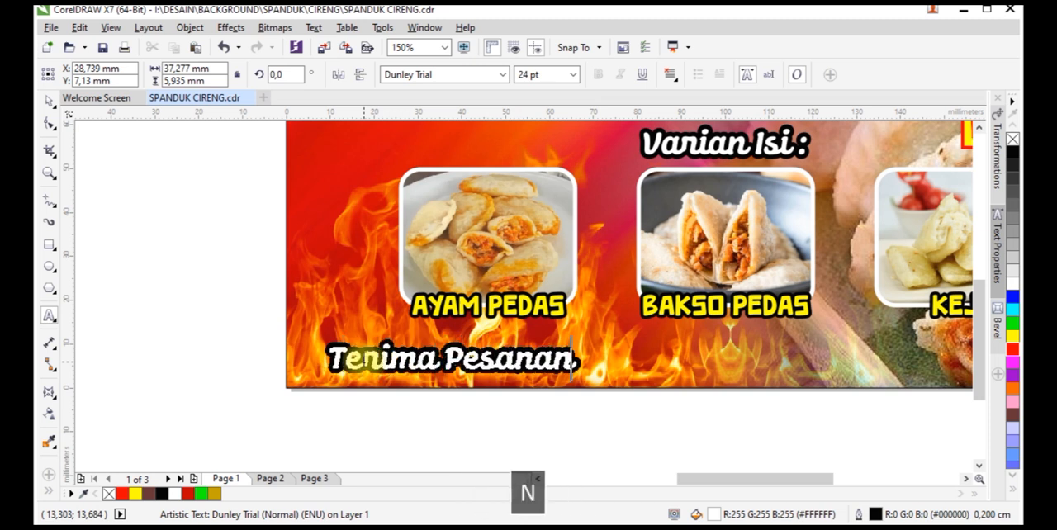
pyautogui.write(' :')
pyautogui.click(49, 103)
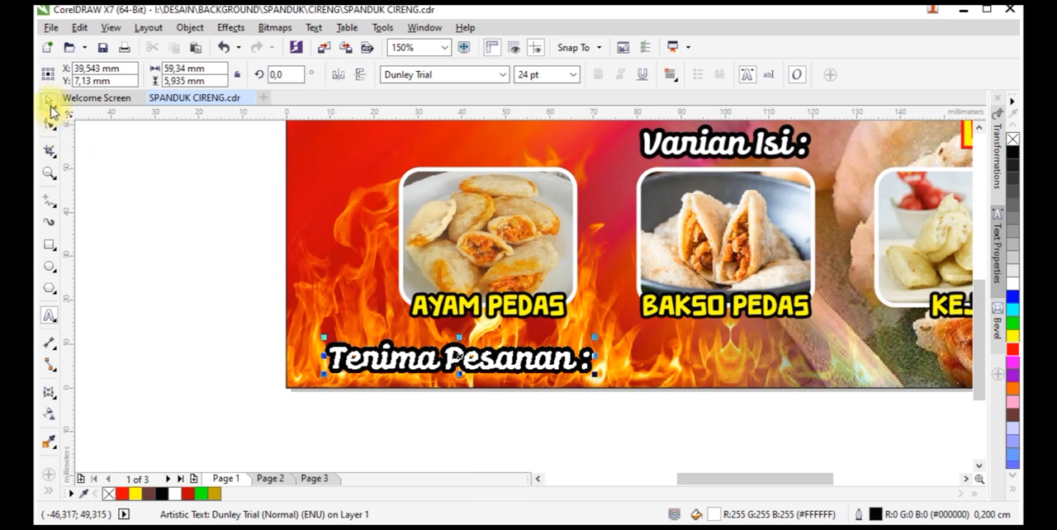
# Set the "Terima Pesanan :" text in Burger Free and shrink it to about 34 × 3 mm near the corner
pyautogui.click(503, 76)
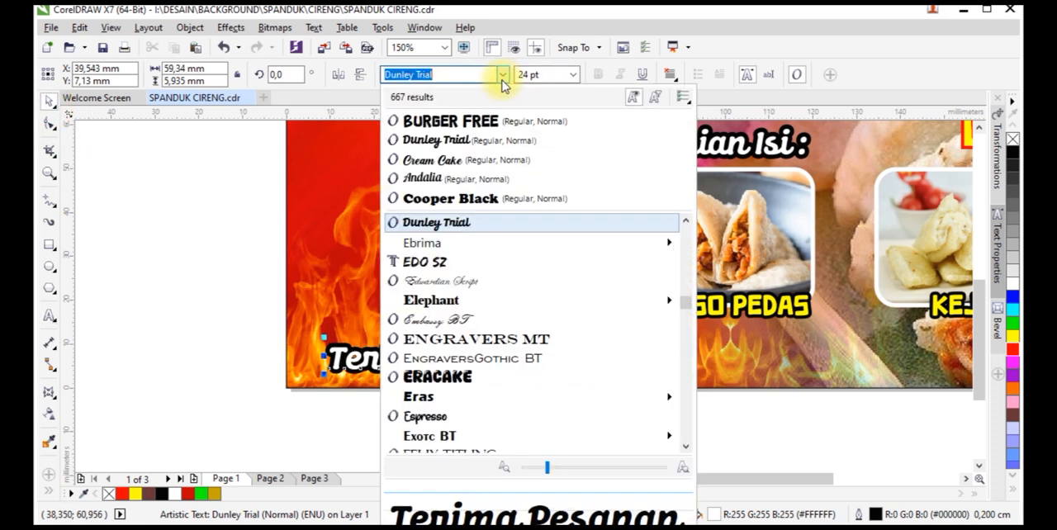
pyautogui.click(478, 120)
pyautogui.moveTo(640, 378); pyautogui.dragTo(432, 368)
# Draw a white rectangle about 86 × 10 mm in the banner's lower-left corner, with its upper-right corner rounded about 5 mm and no outline
pyautogui.click(49, 245)
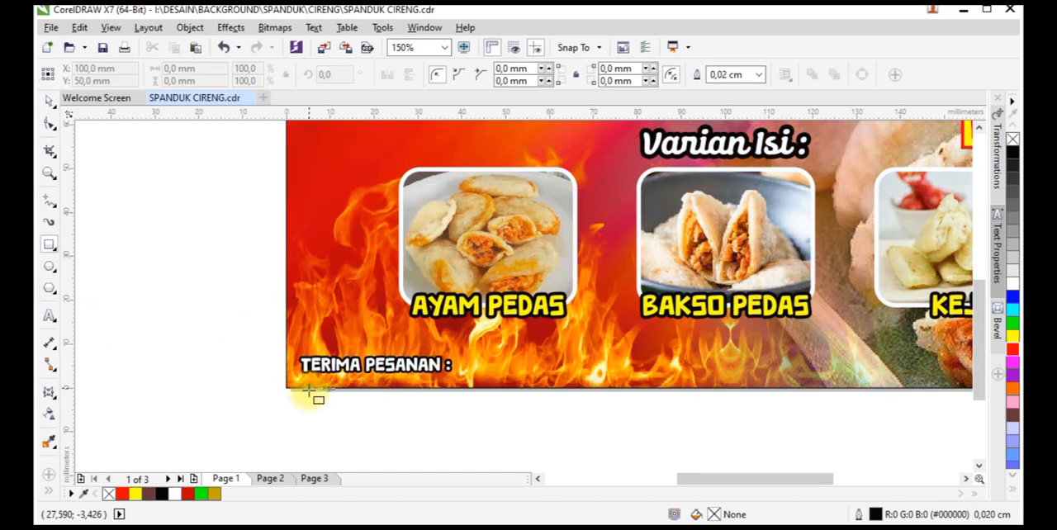
pyautogui.moveTo(283, 389)
pyautogui.mouseDown()
pyautogui.moveTo(663, 342)
pyautogui.moveTo(553, 380)
pyautogui.moveTo(545, 401)
pyautogui.moveTo(507, 380)
pyautogui.mouseUp()
pyautogui.click(48, 123)
pyautogui.press('space')
pyautogui.click(1012, 283)
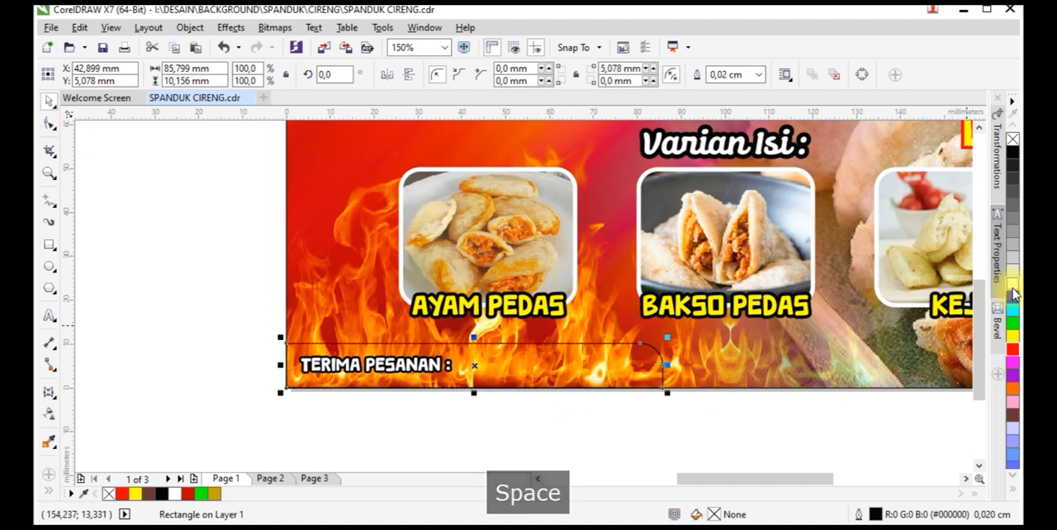
pyautogui.rightClick(1012, 138)
# Bring the "TERIMA PESANAN :" text in front of the white strip, fill it red and remove its outline
pyautogui.moveTo(234, 423); pyautogui.dragTo(545, 343)
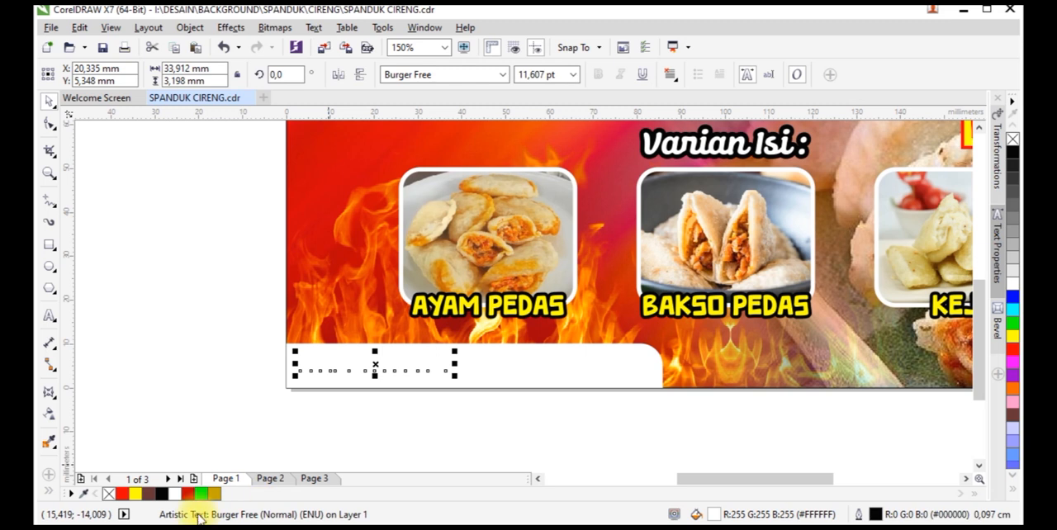
pyautogui.click(124, 495)
pyautogui.hotkey('shift', 'pageup')
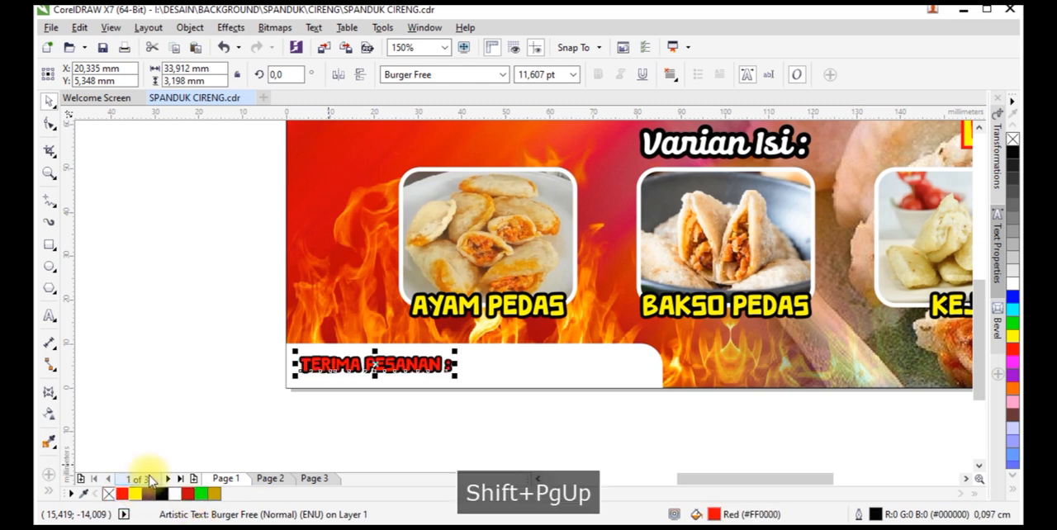
pyautogui.click(184, 389)
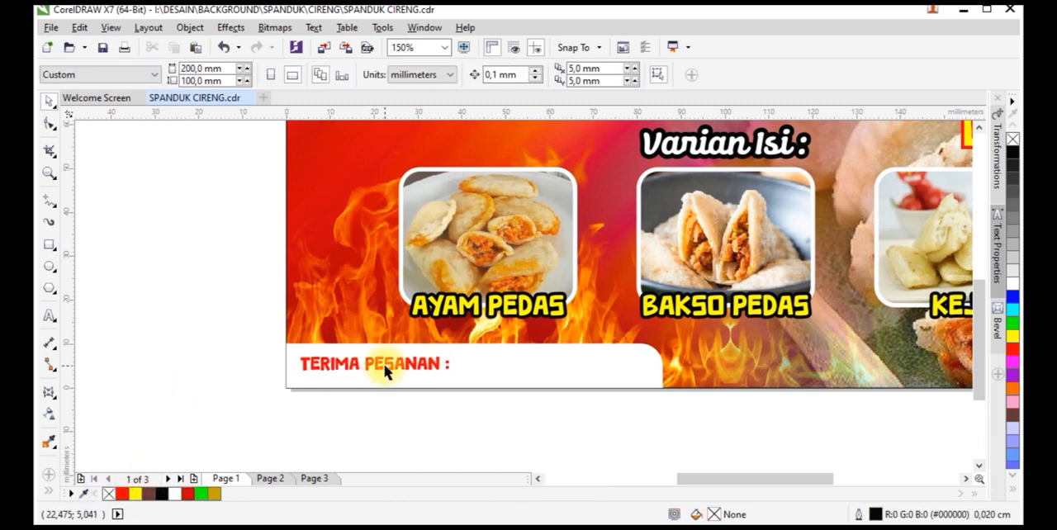
# Enlarge the "TERIMA PESANAN :" text to about 37.6 × 3.5 mm on the white strip and fill it black
pyautogui.click(386, 368)
pyautogui.scroll(1, 396, 368)
pyautogui.moveTo(508, 379)
pyautogui.mouseDown()
pyautogui.moveTo(522, 369)
pyautogui.moveTo(496, 366)
pyautogui.mouseUp()
pyautogui.click(161, 494)
pyautogui.scroll(-1, 354, 378)
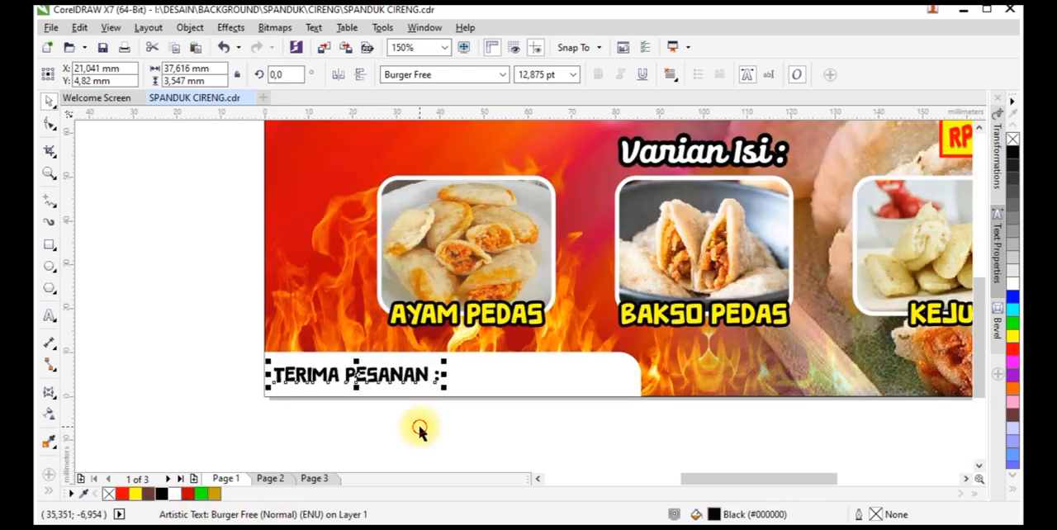
pyautogui.click(419, 425)
pyautogui.scroll(-1, 350, 375)
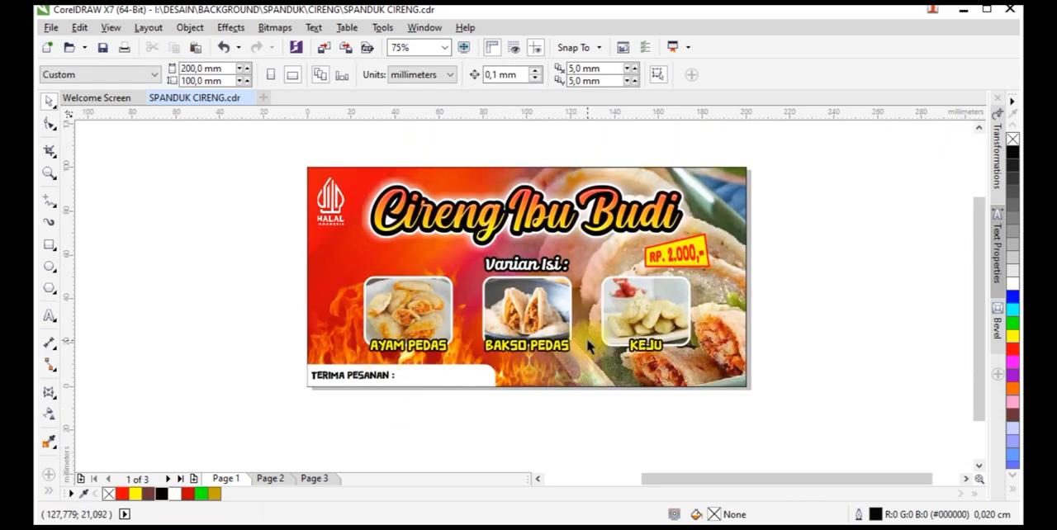
pyautogui.moveTo(768, 263); pyautogui.dragTo(357, 369)
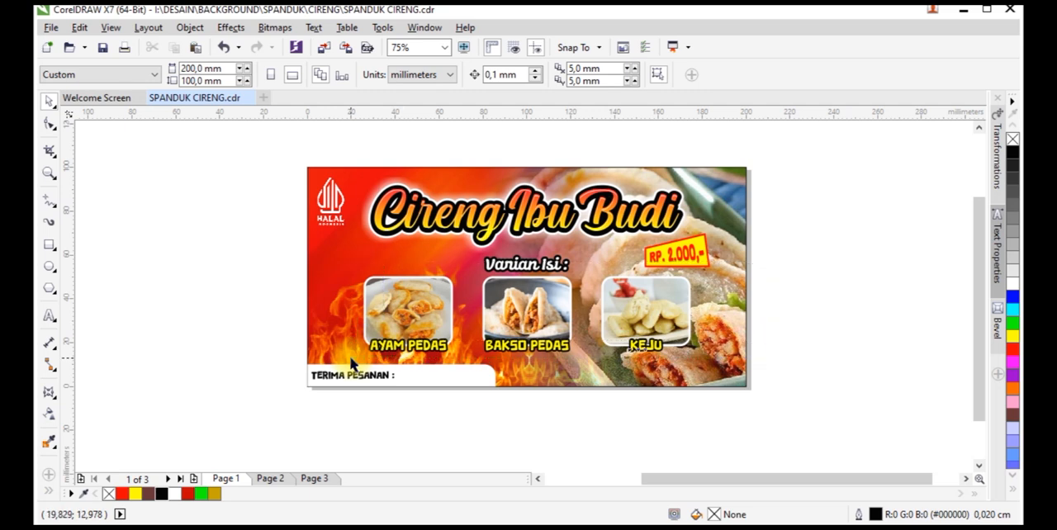
# Centre the three captioned product photos horizontally on the banner and lower the row by about 2 mm
pyautogui.hotkey('ctrl', 'f')
pyautogui.click(628, 407)
pyautogui.hotkey('ctrl', 'g')
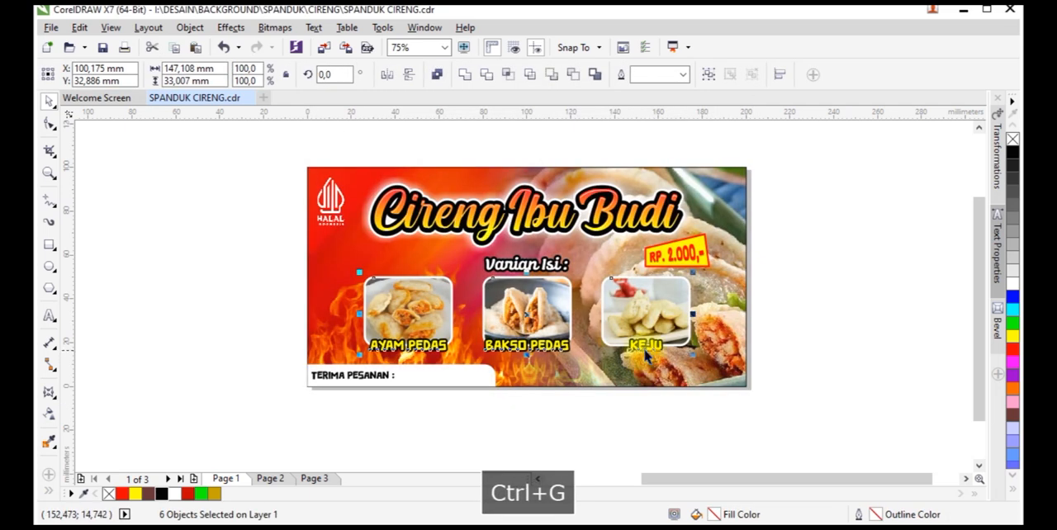
pyautogui.keyDown('shift'); pyautogui.click(711, 348); pyautogui.keyUp('shift')
pyautogui.press('c')
pyautogui.click(781, 360)
pyautogui.click(676, 321)
pyautogui.scroll(1, 666, 323)
pyautogui.moveTo(667, 316); pyautogui.dragTo(667, 326)
# Move the Keju and Ayam Pedas photos with their captions inward, closer to the central Bakso Pedas photo
pyautogui.scroll(-1, 667, 325)
pyautogui.moveTo(795, 266); pyautogui.dragTo(588, 368)
pyautogui.scroll(1, 635, 298)
pyautogui.moveTo(636, 298); pyautogui.dragTo(618, 298)
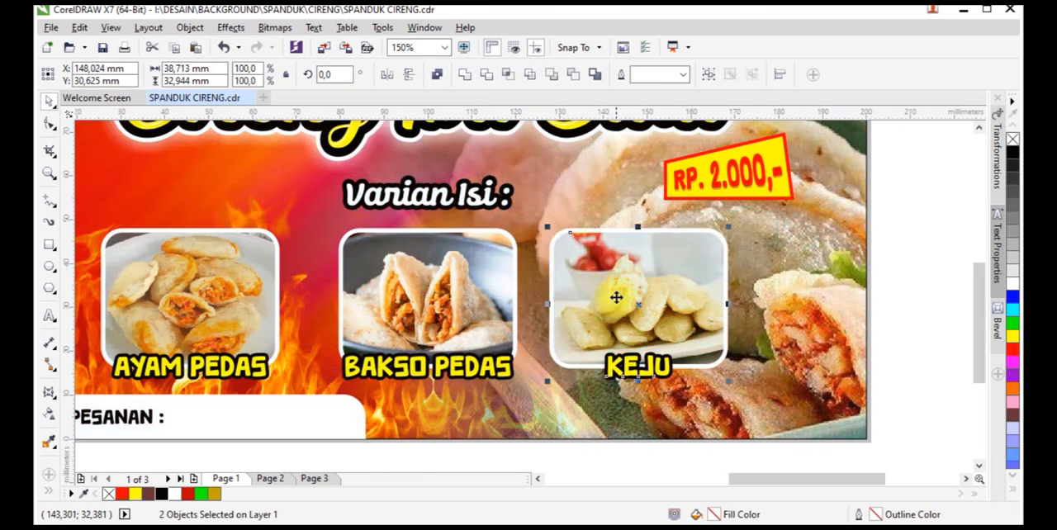
pyautogui.scroll(-1, 617, 299)
pyautogui.moveTo(342, 392); pyautogui.dragTo(461, 248)
pyautogui.scroll(1, 463, 287)
pyautogui.moveTo(425, 281); pyautogui.dragTo(455, 281)
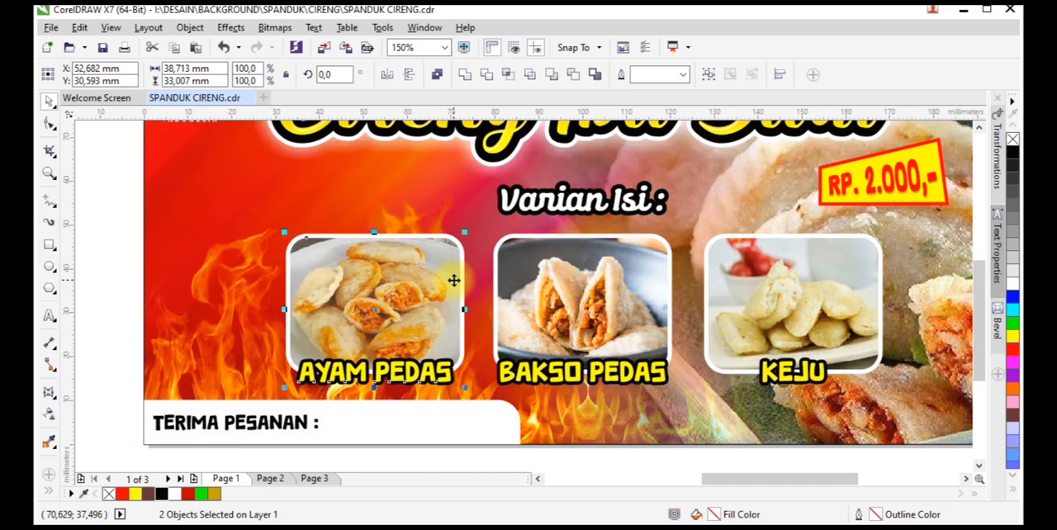
# Enlarge the three captioned product photos so that each photo is about 44 × 34 mm
pyautogui.scroll(-1, 454, 281)
pyautogui.moveTo(586, 283); pyautogui.dragTo(698, 241)
pyautogui.scroll(1, 694, 306)
pyautogui.moveTo(641, 365); pyautogui.dragTo(679, 377)
pyautogui.scroll(-1, 673, 330)
pyautogui.click(473, 363)
pyautogui.scroll(1, 474, 362)
pyautogui.click(472, 360)
pyautogui.scroll(-1, 467, 384)
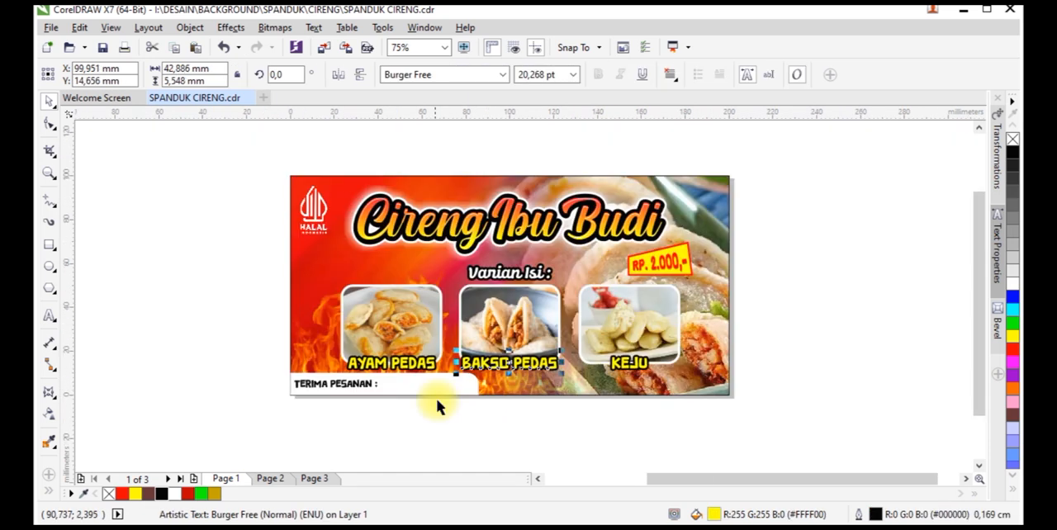
# Shrink the white ordering strip and its "TERIMA PESANAN :" text in the banner's lower-left corner to about 74 mm wide
pyautogui.moveTo(209, 438); pyautogui.dragTo(452, 359)
pyautogui.click(757, 350)
pyautogui.moveTo(750, 283); pyautogui.dragTo(261, 395)
pyautogui.click(263, 281)
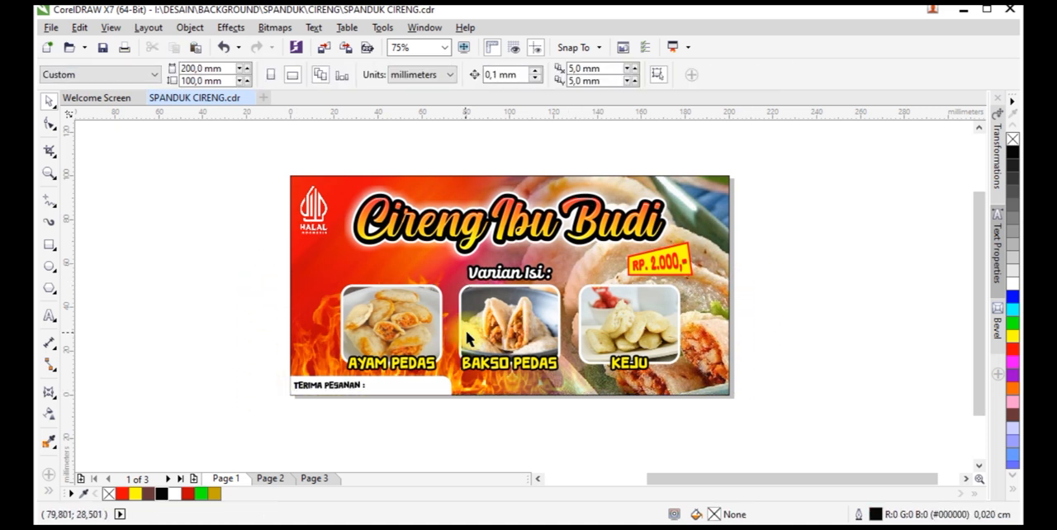
# Group the enlarged product photos with their captions, centre them horizontally on the page and ungroup them
pyautogui.moveTo(242, 271); pyautogui.dragTo(707, 387)
pyautogui.hotkey('ctrl', 'g')
pyautogui.keyDown('shift'); pyautogui.click(706, 334); pyautogui.keyUp('shift')
pyautogui.press('c')
pyautogui.click(747, 342)
pyautogui.click(668, 318)
pyautogui.click(529, 75)
pyautogui.click(755, 324)
# Give the Ayam Pedas photo a black preset drop shadow with opacity 100, feathering 21 and Normal merge mode
pyautogui.scroll(1, 392, 294)
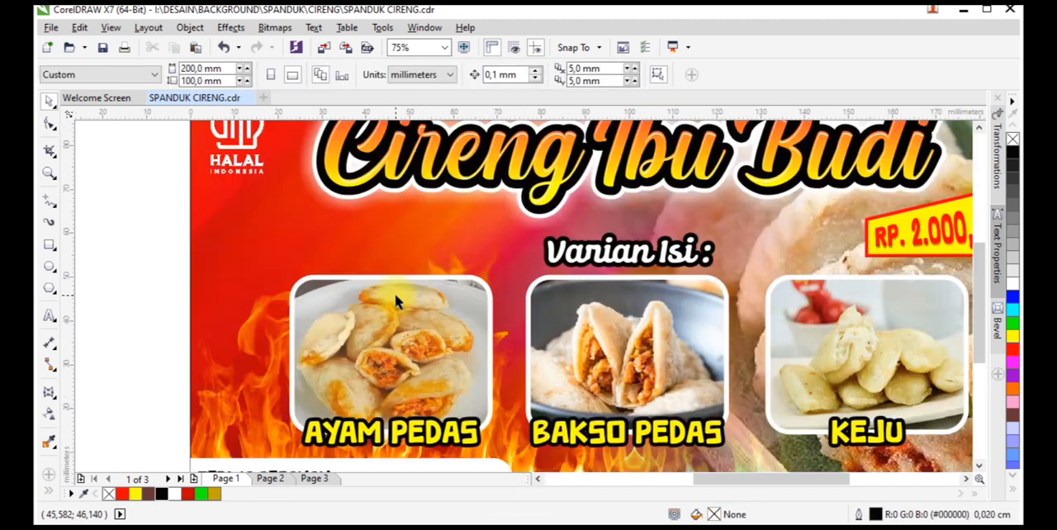
pyautogui.click(395, 299)
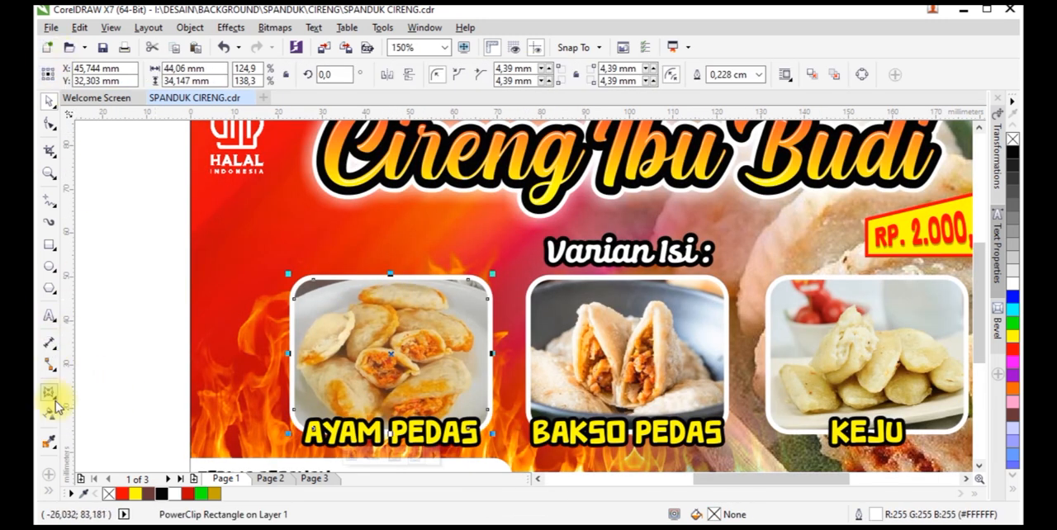
pyautogui.click(56, 353)
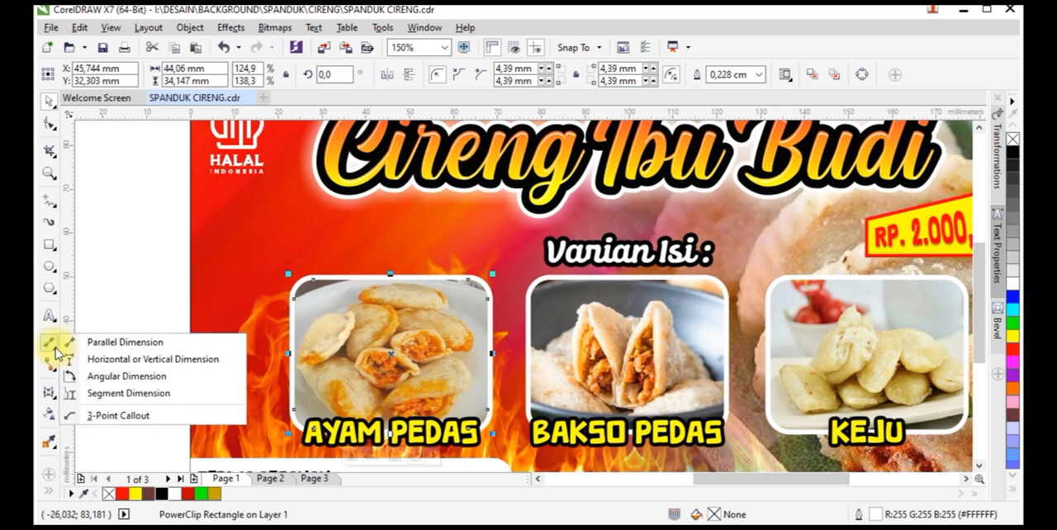
pyautogui.moveTo(50, 391)
pyautogui.click(91, 391)
pyautogui.click(106, 74)
pyautogui.click(80, 184)
pyautogui.click(623, 75)
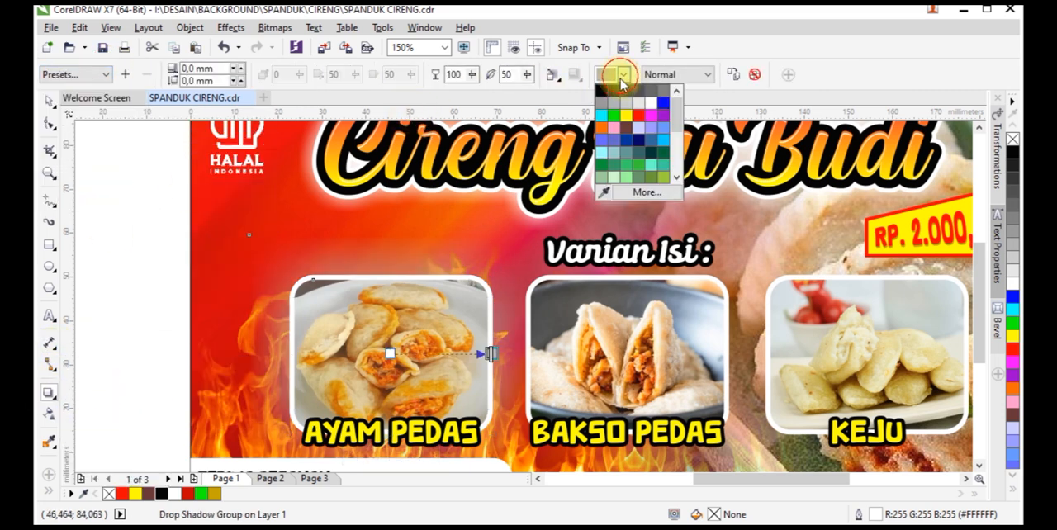
pyautogui.click(601, 91)
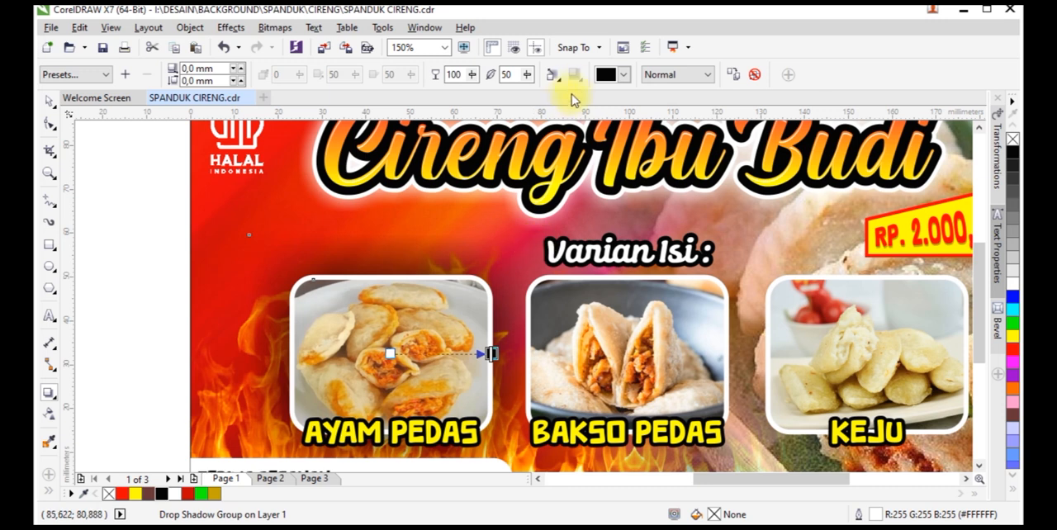
pyautogui.click(527, 74)
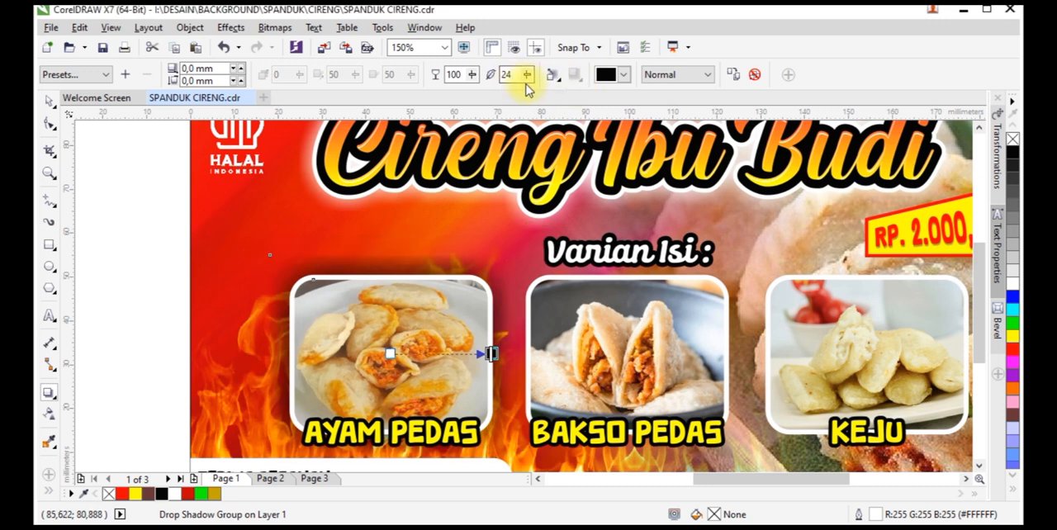
pyautogui.moveTo(530, 80); pyautogui.dragTo(540, 78)
pyautogui.scroll(-1, 472, 275)
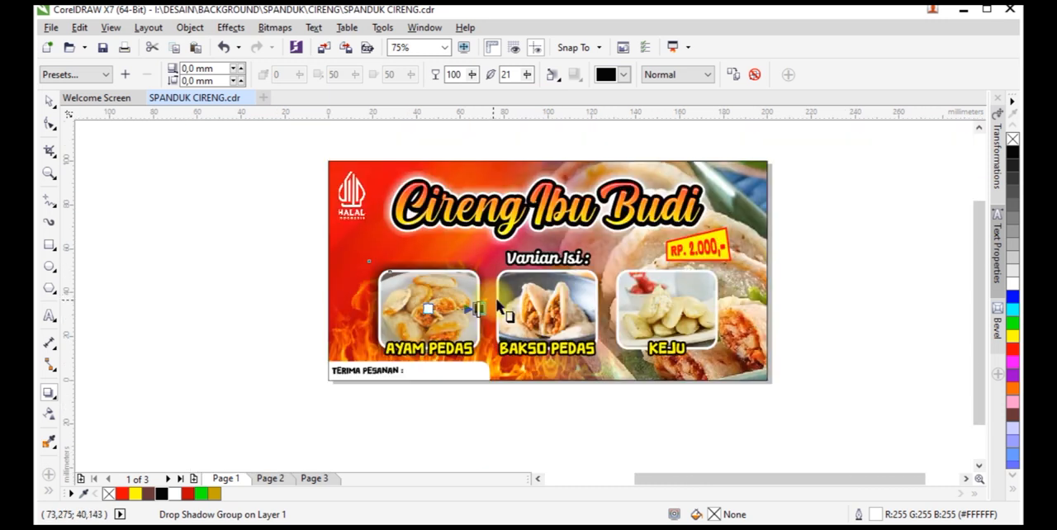
# Copy the Ayam Pedas photo's black drop shadow to the Bakso Pedas and Keju photos
pyautogui.scroll(1, 498, 304)
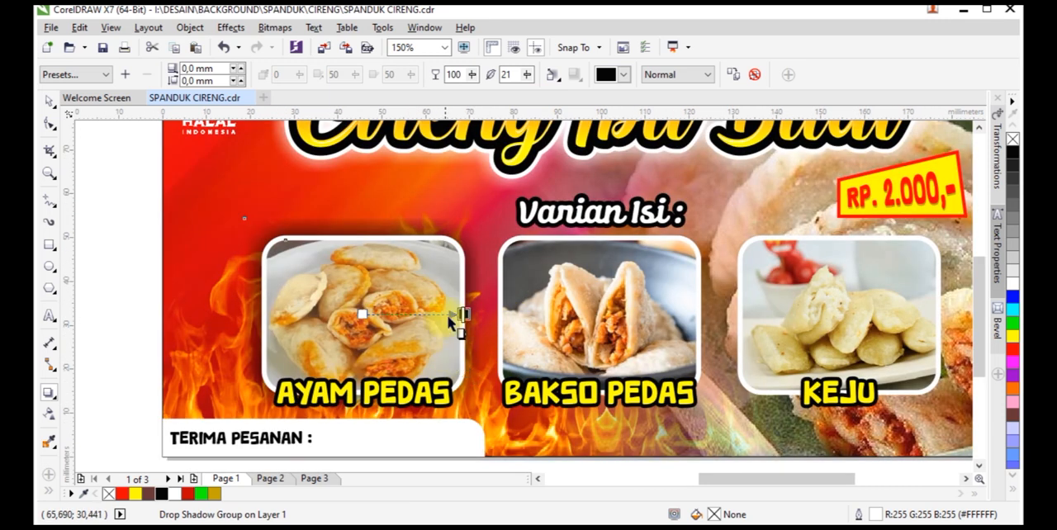
pyautogui.click(519, 245)
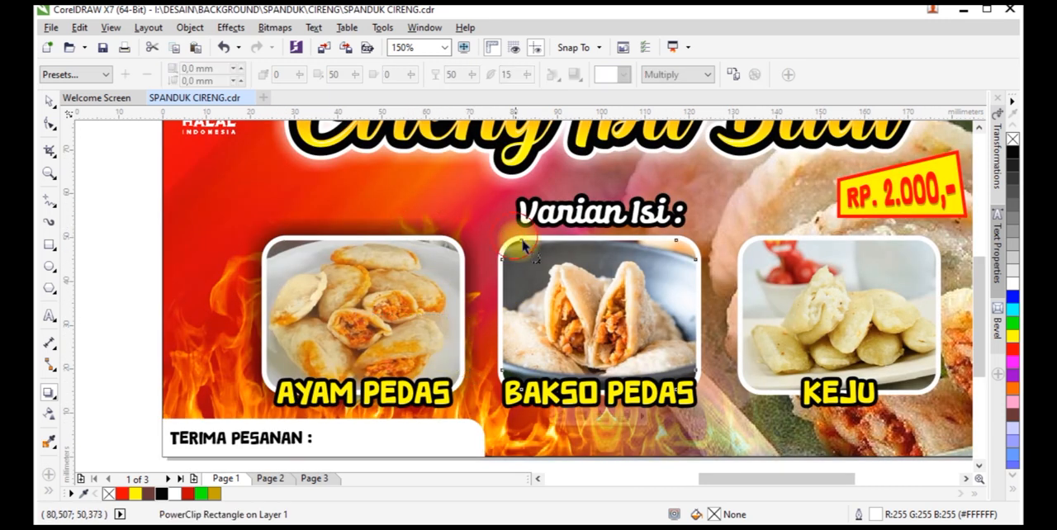
pyautogui.click(444, 223)
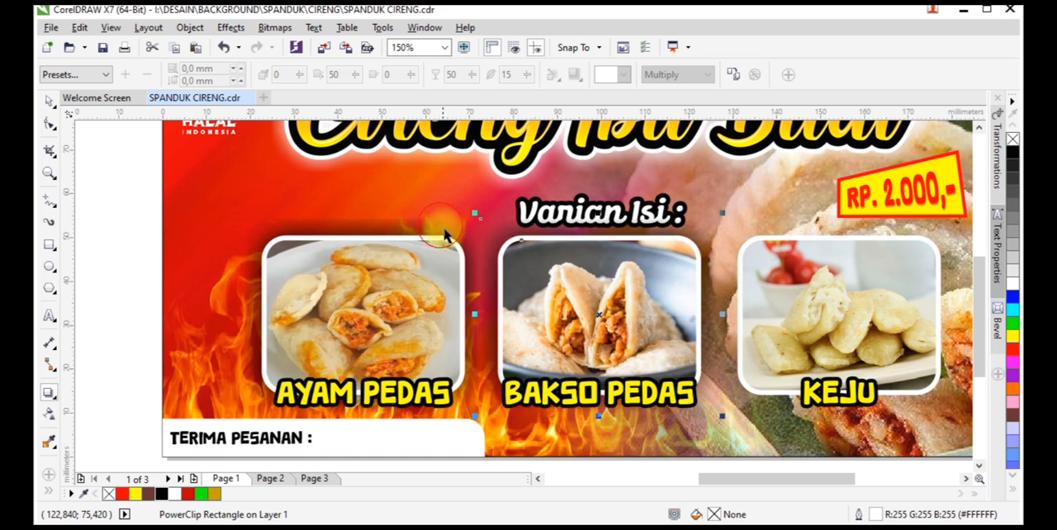
pyautogui.press('space')
pyautogui.click(781, 241)
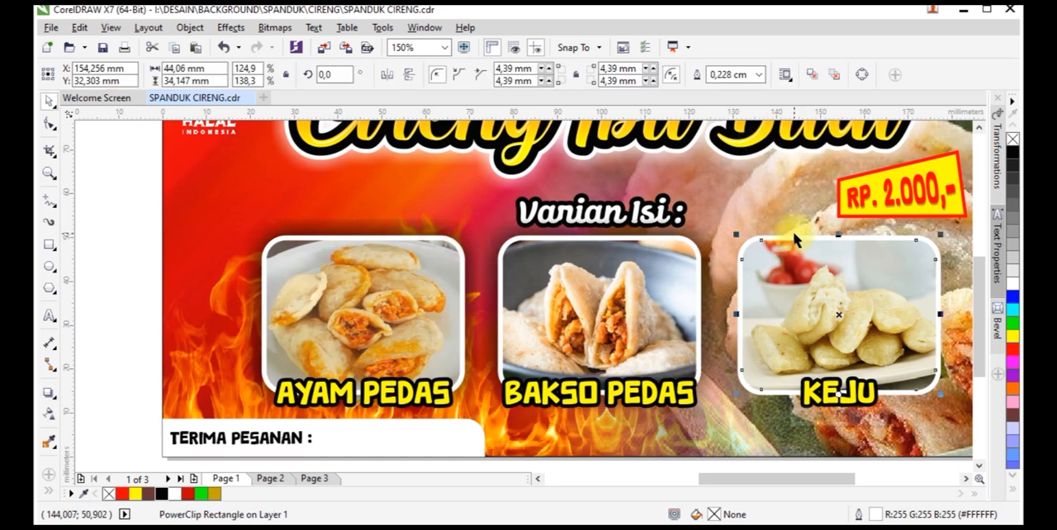
pyautogui.click(785, 225)
pyautogui.click(785, 238)
pyautogui.press('space')
pyautogui.click(733, 75)
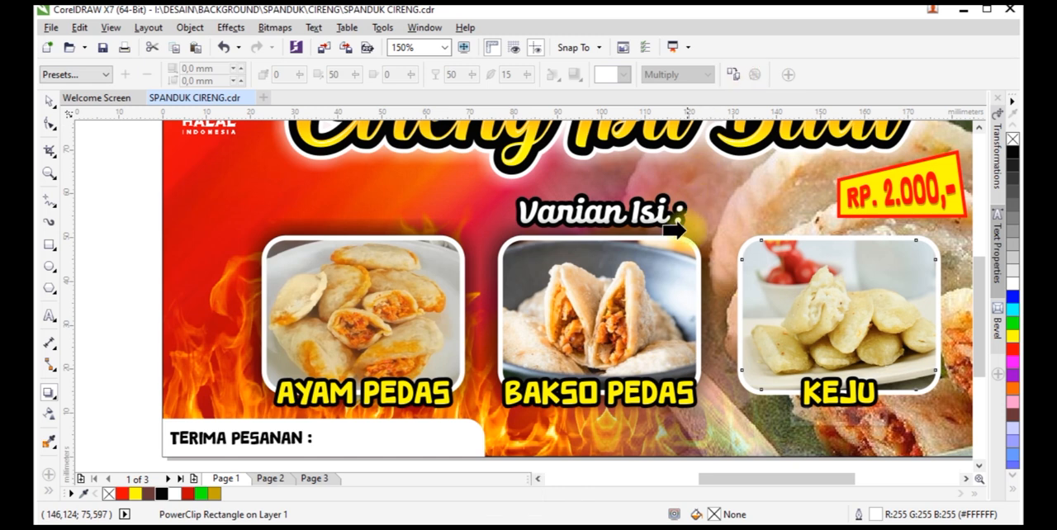
pyautogui.click(691, 224)
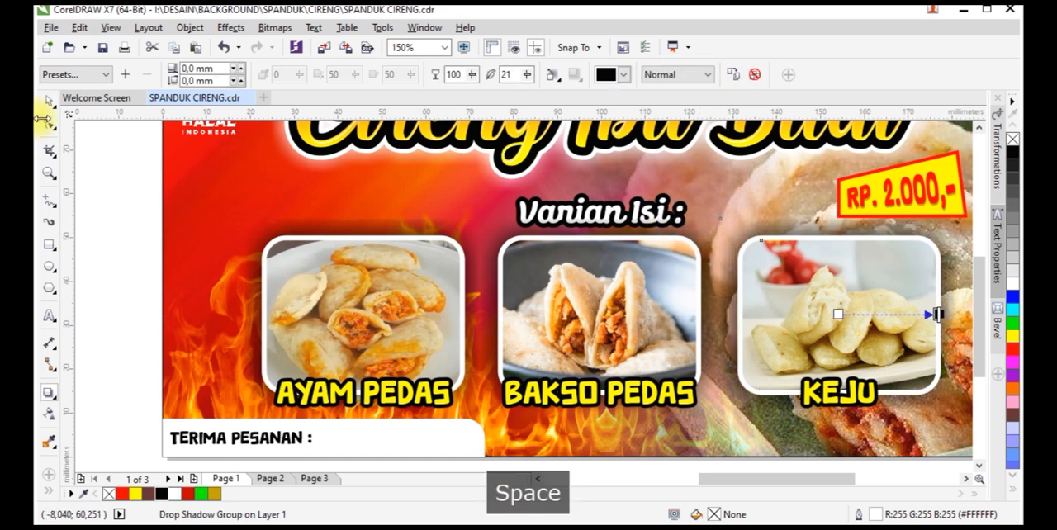
# Raise the "Varian Isi :" text by about 3 mm so it sits clear of the photo row
pyautogui.click(633, 213)
pyautogui.scroll(2, 633, 215)
pyautogui.moveTo(639, 179); pyautogui.dragTo(632, 206)
pyautogui.scroll(-2, 447, 260)
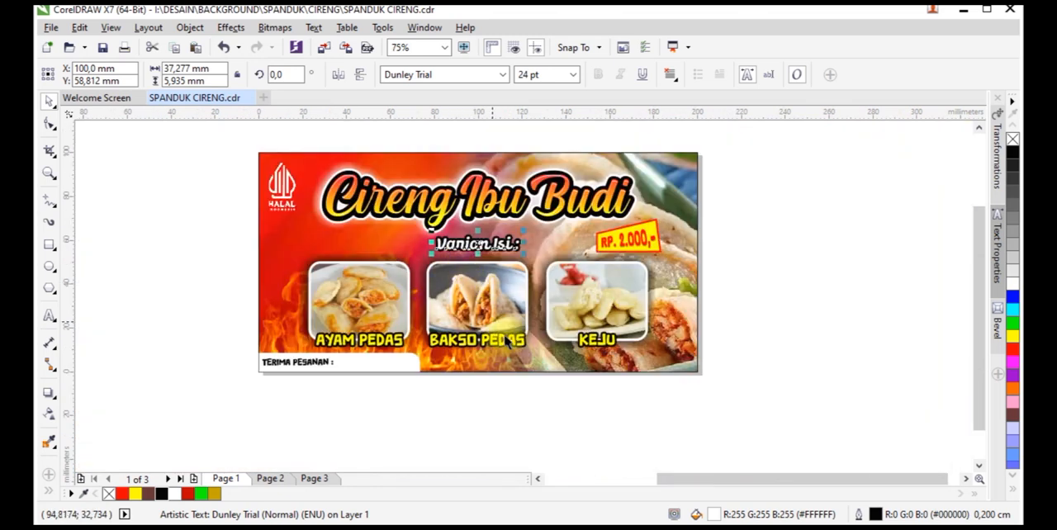
pyautogui.click(763, 161)
# Enlarge the slanted "RP. 2.000,-" price label with its text to about 38 × 20 mm
pyautogui.moveTo(715, 201); pyautogui.dragTo(565, 282)
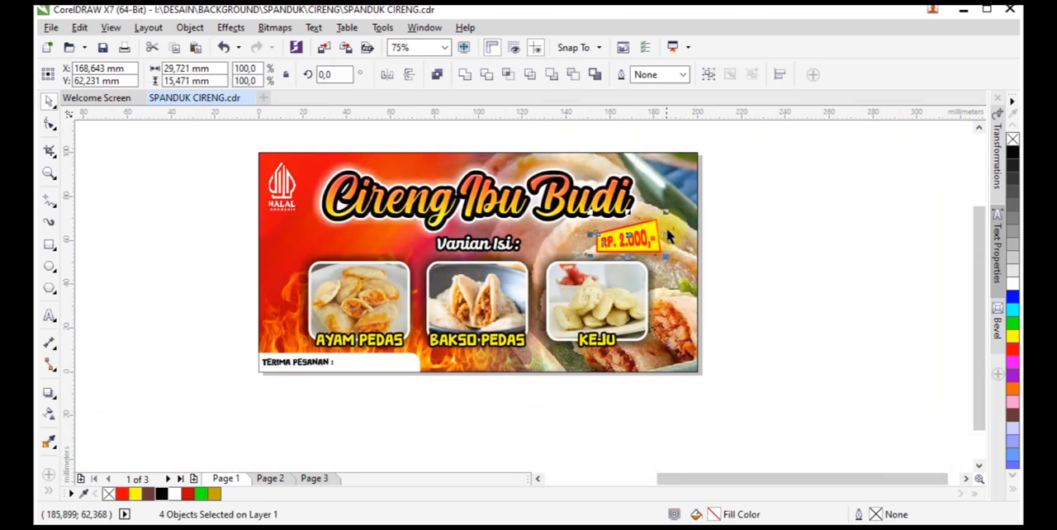
pyautogui.scroll(2, 655, 238)
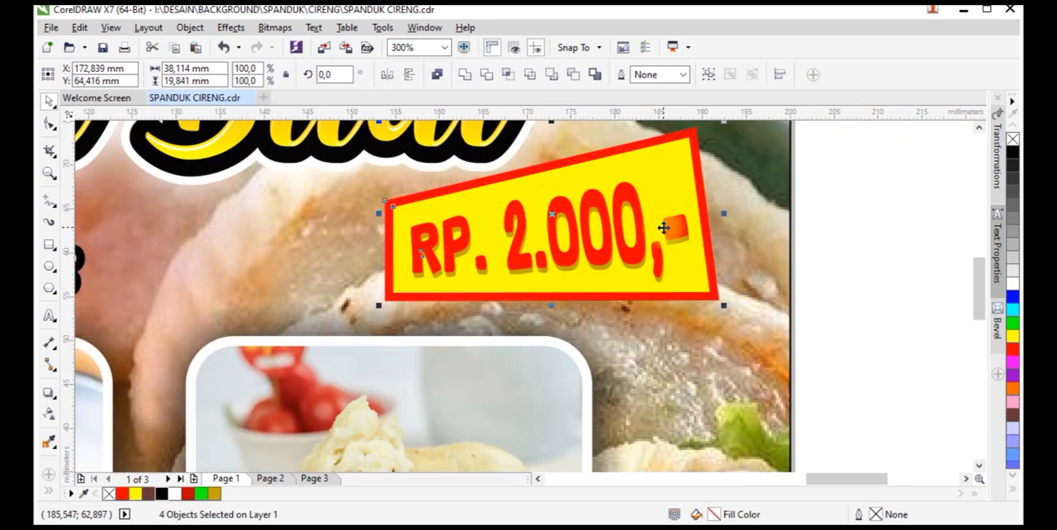
pyautogui.scroll(-3, 681, 237)
pyautogui.click(735, 252)
pyautogui.scroll(1, 710, 208)
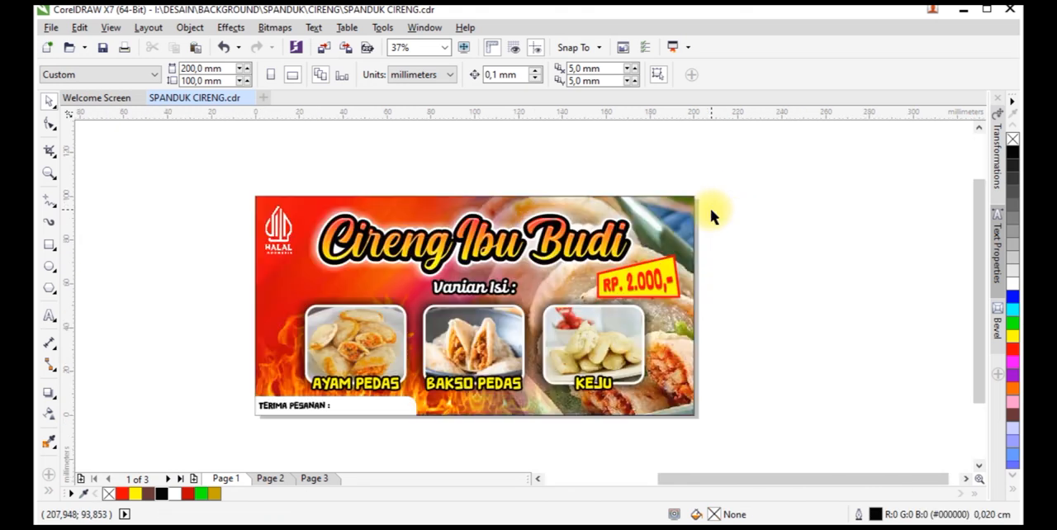
# Enlarge the glowing "Cireng Ibu Budi" heading slightly and keep it centred horizontally, then fit the whole banner in view
pyautogui.scroll(1, 468, 266)
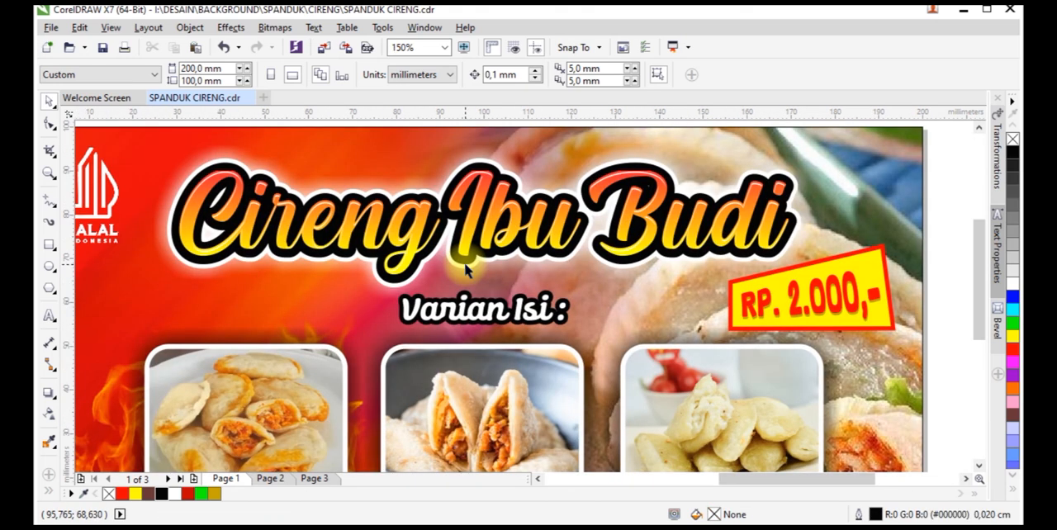
pyautogui.scroll(-1, 468, 266)
pyautogui.moveTo(299, 174); pyautogui.dragTo(658, 285)
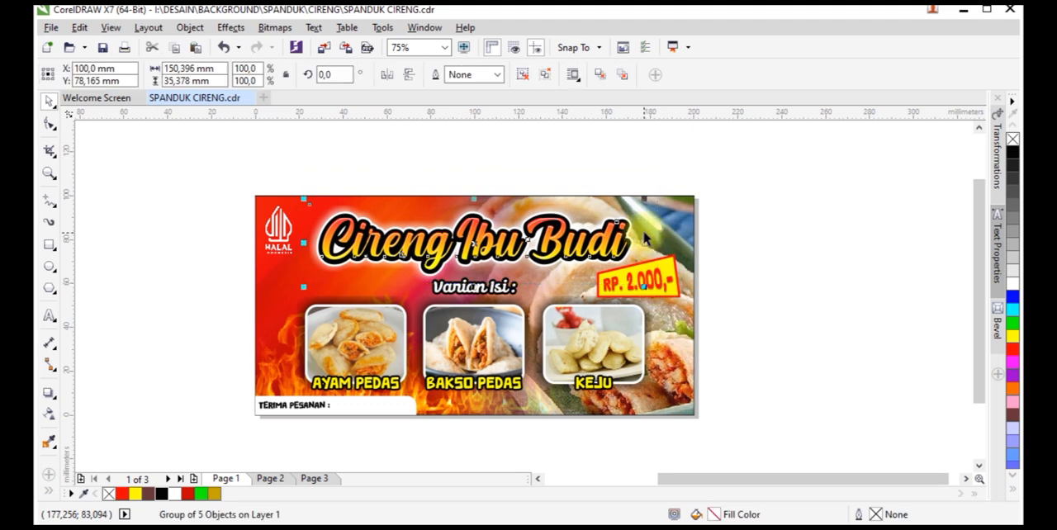
pyautogui.scroll(1, 645, 233)
pyautogui.moveTo(639, 173); pyautogui.dragTo(198, 413)
pyautogui.scroll(-1, 604, 214)
pyautogui.hotkey('ctrl', 'g')
pyautogui.keyDown('shift'); pyautogui.click(652, 221); pyautogui.keyUp('shift')
pyautogui.press('c')
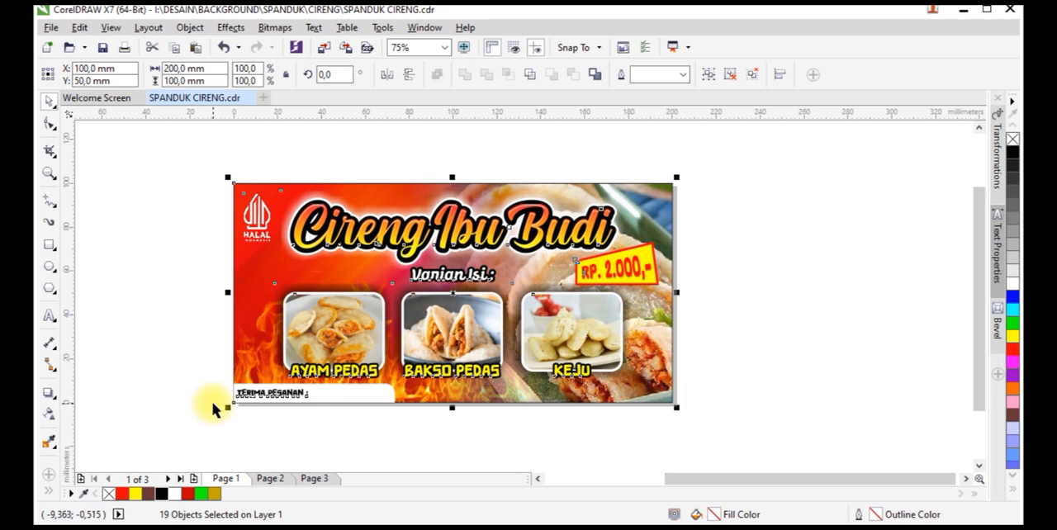
pyautogui.hotkey('shift', 'F2')
pyautogui.click(119, 276)
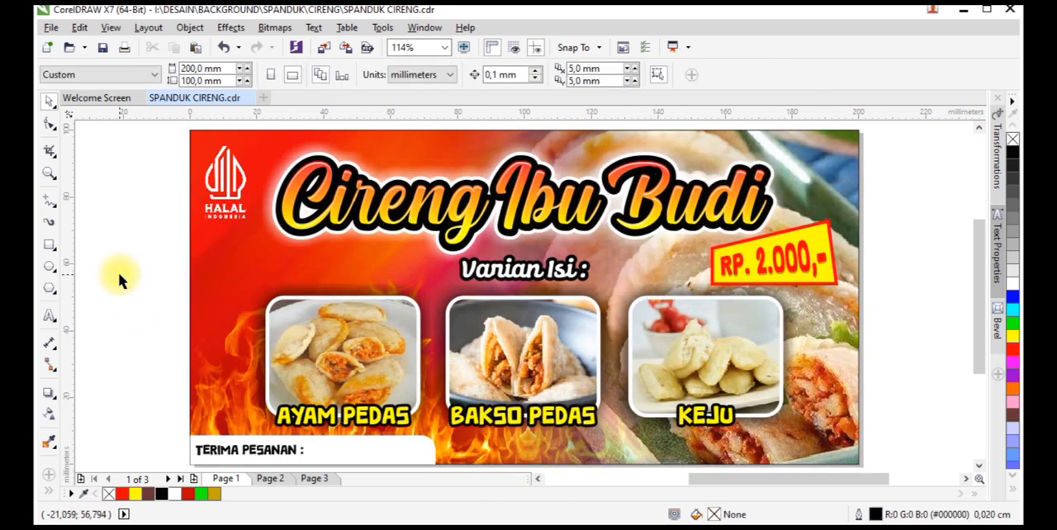